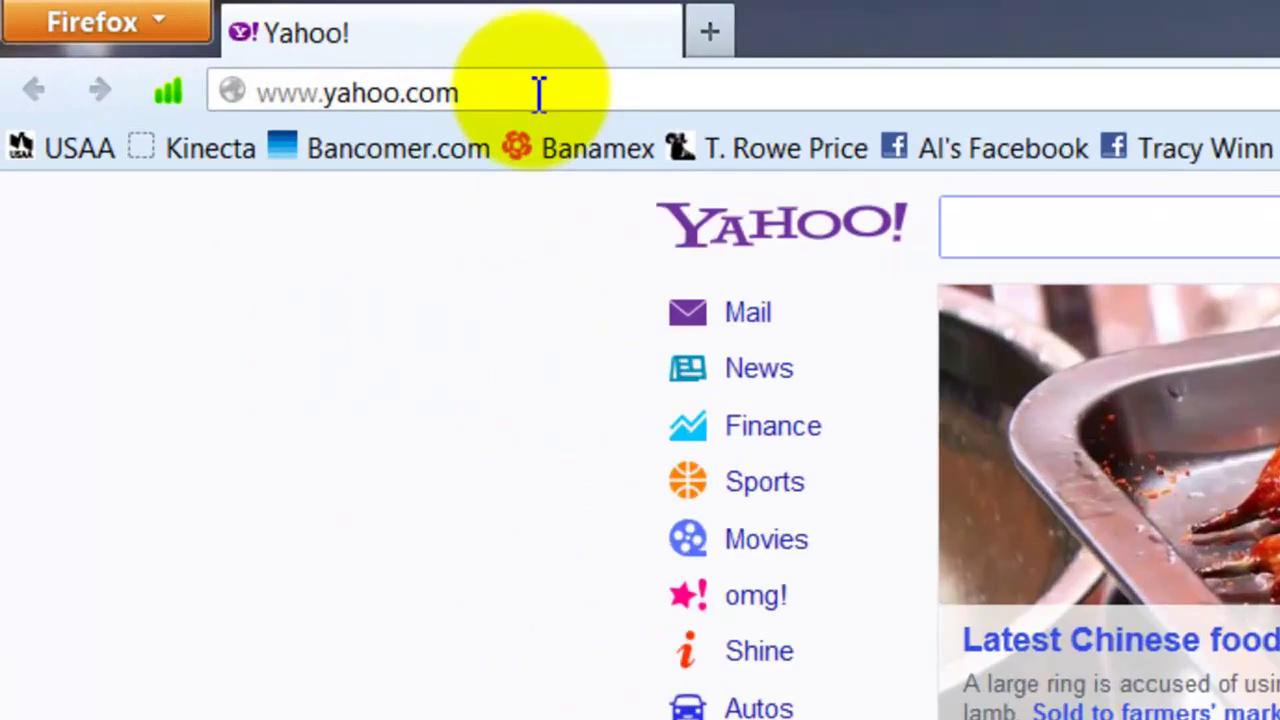
double_click(189, 32)
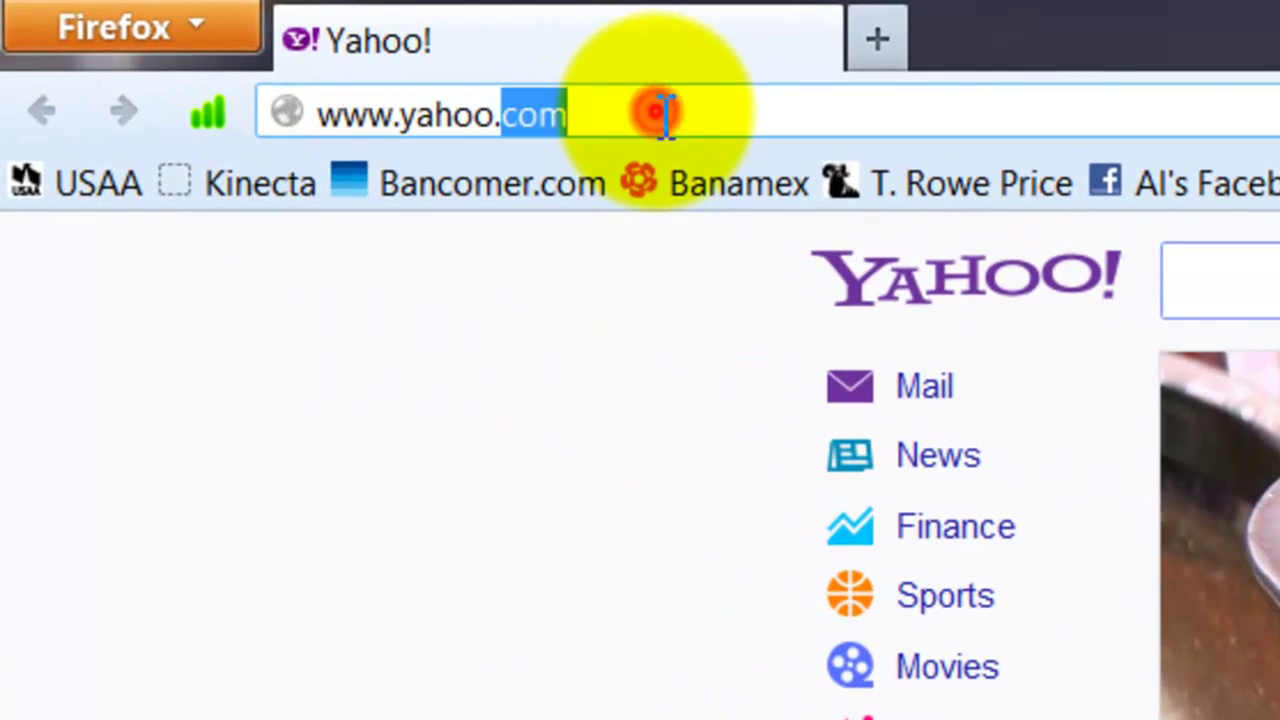
click(666, 112)
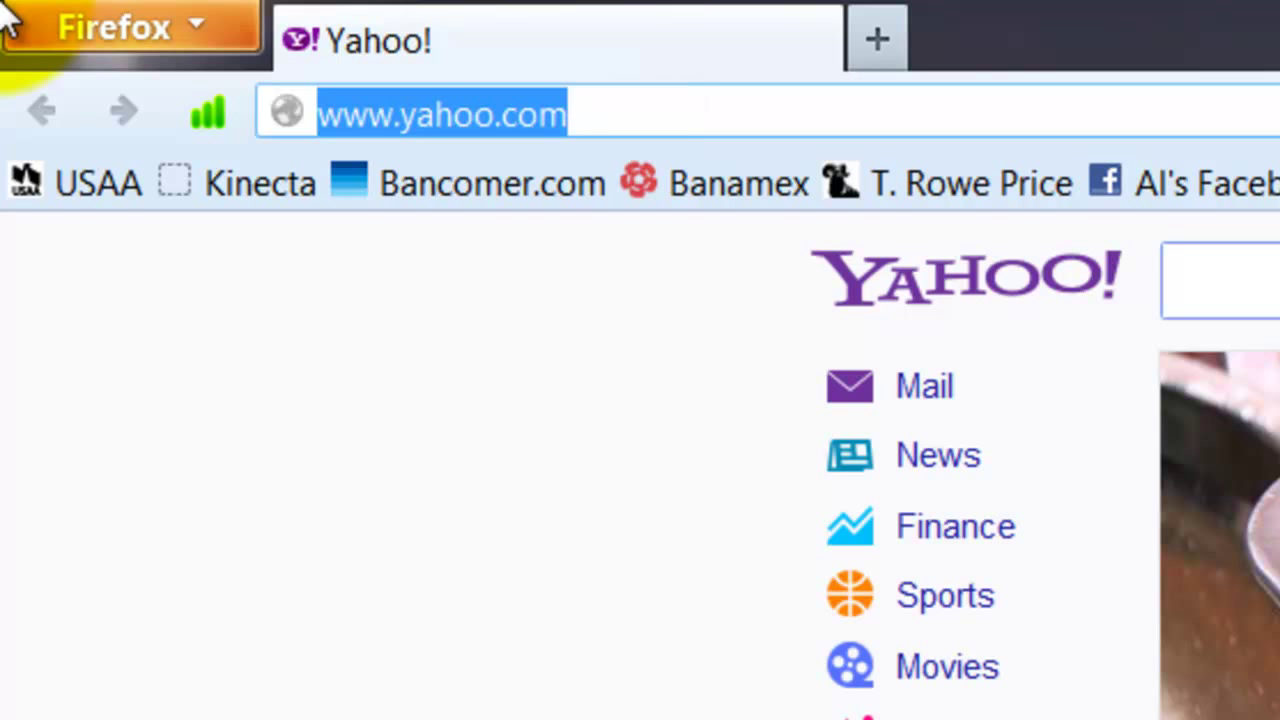
text(www.clu)
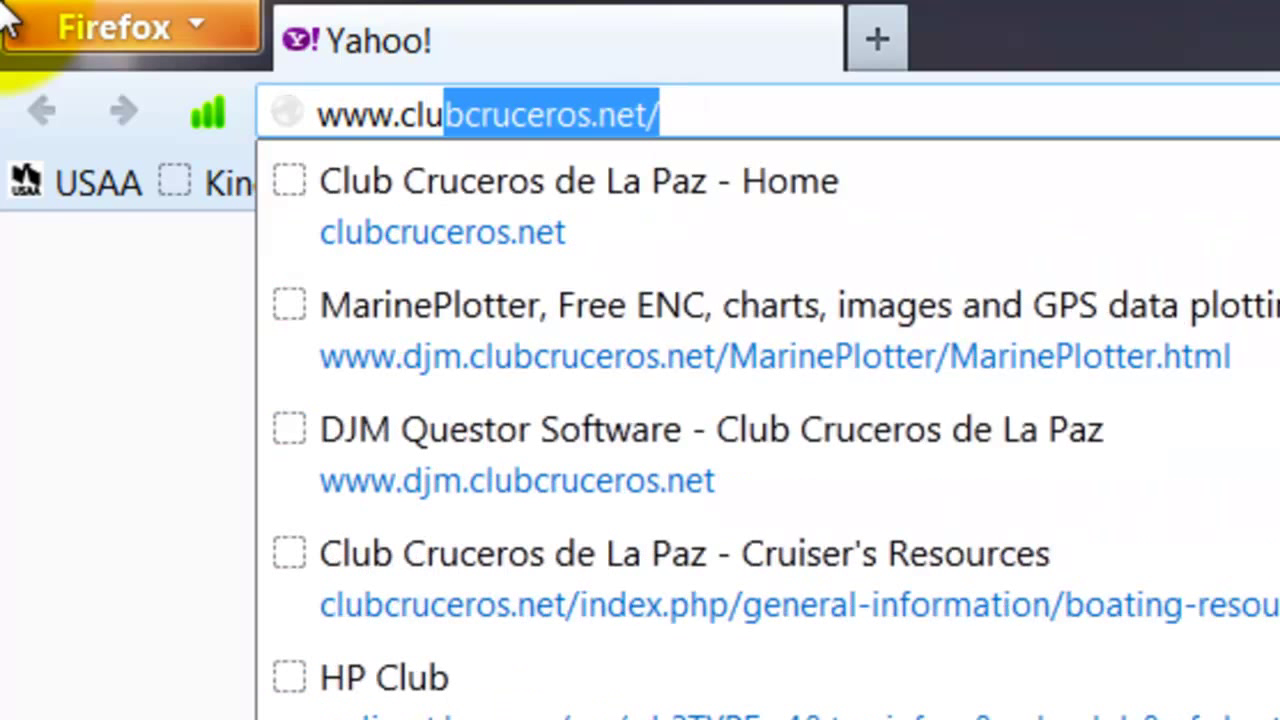
text(bcrude)
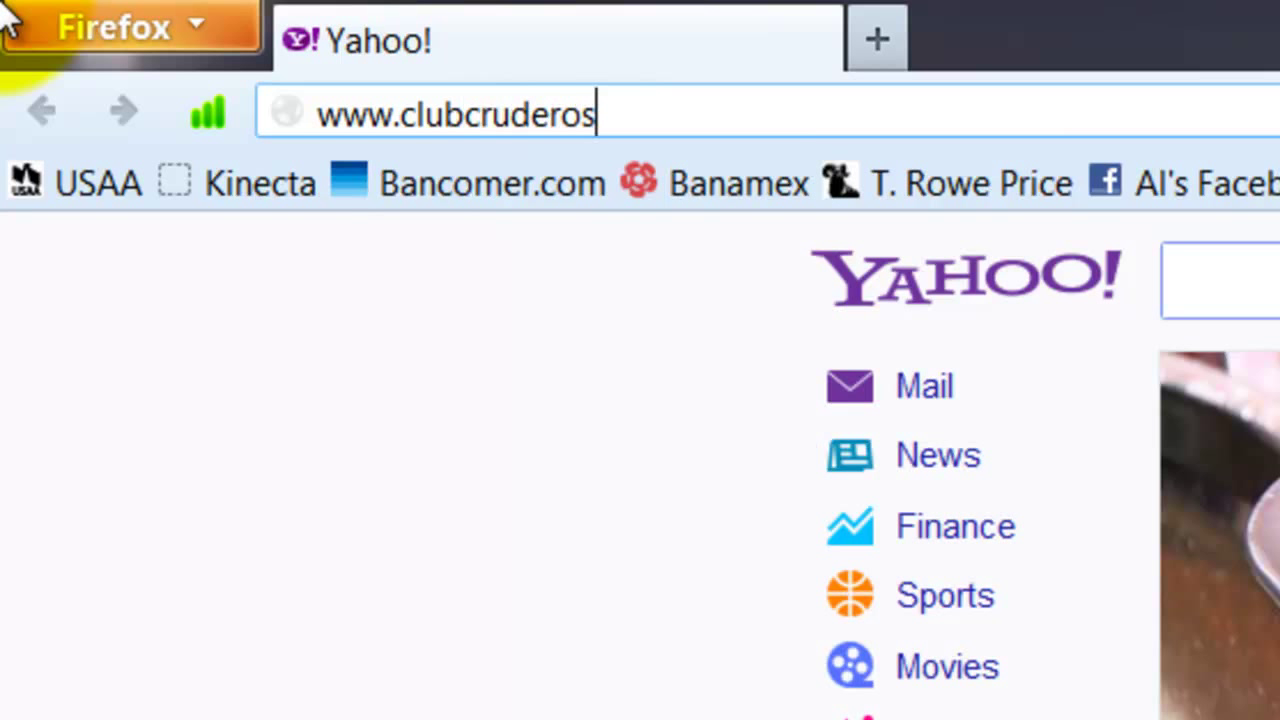
key(BackSpace)
key(BackSpace)
text(c)
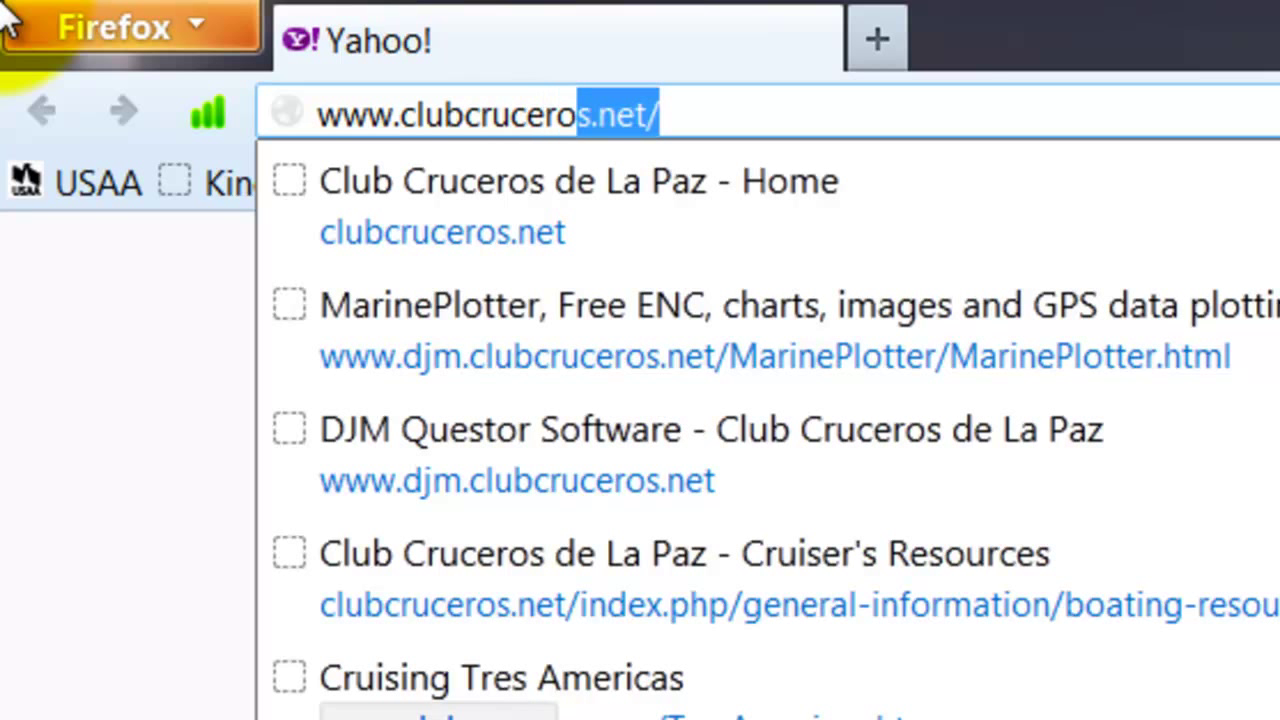
text(eros.net)
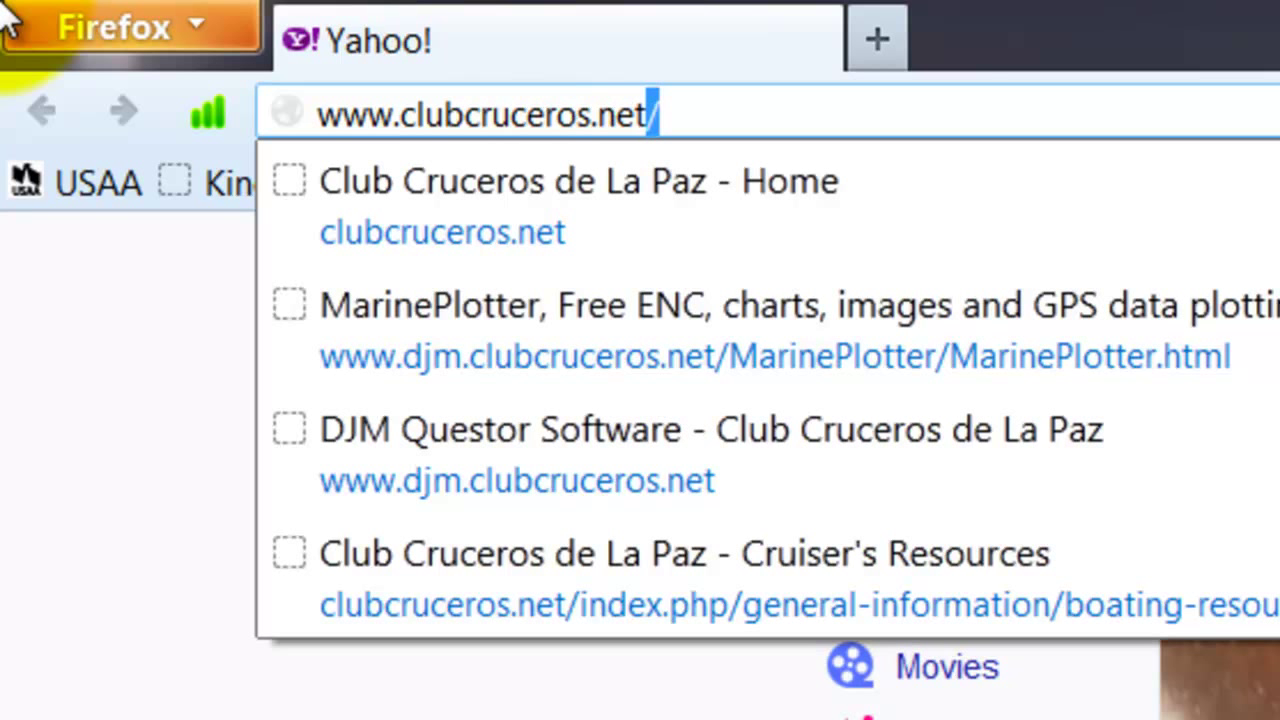
key(Return)
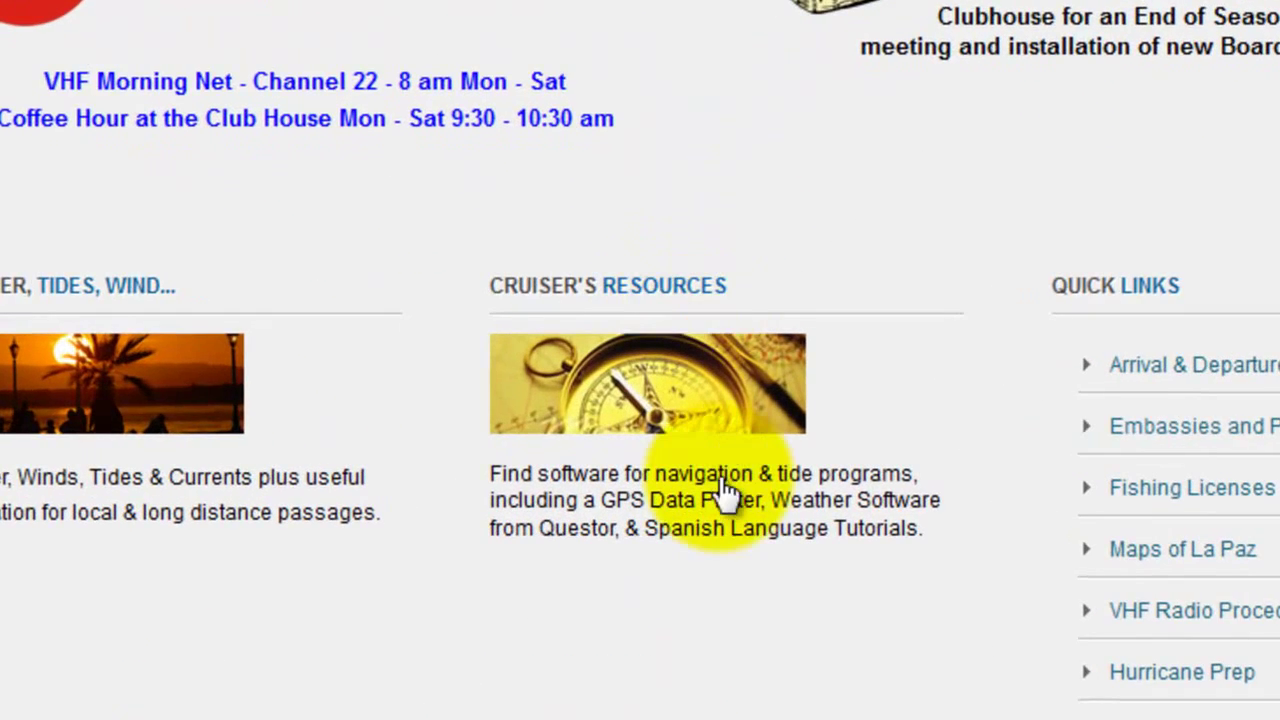
Step: Open the MarinePlotter page by way of Cruiser's Resources and the DJM Questor Software listing
click(690, 408)
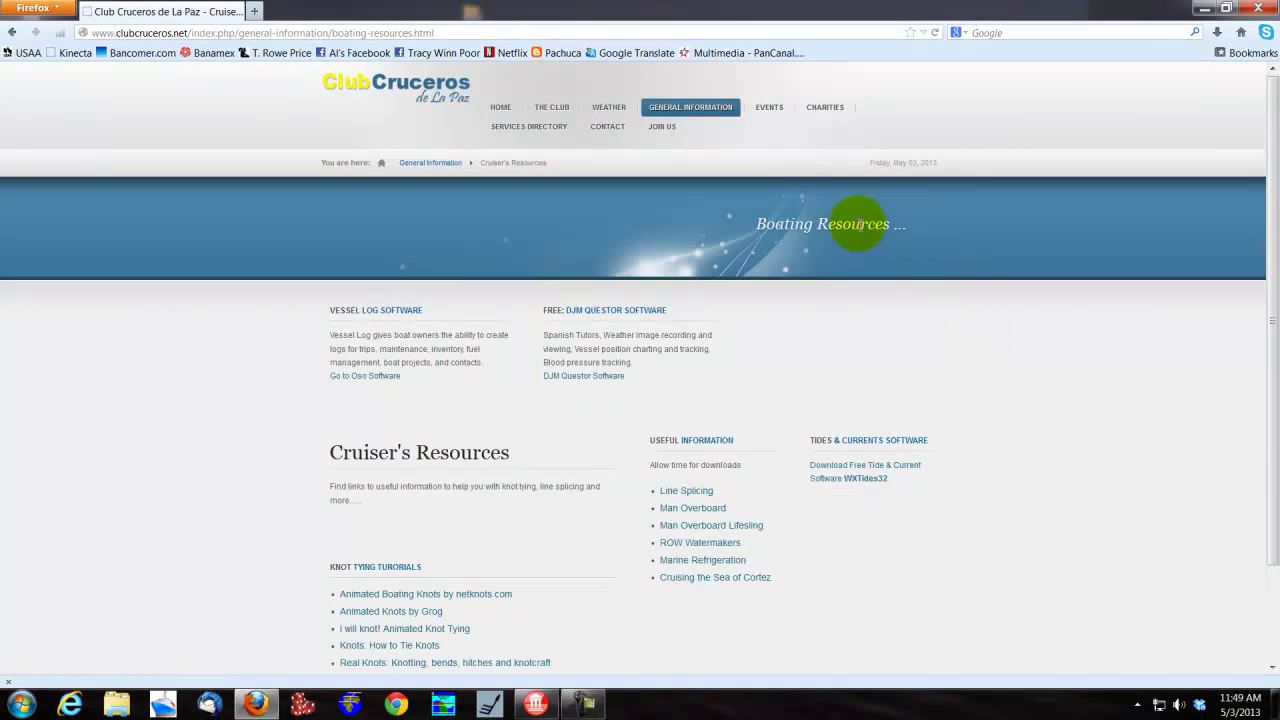
scroll(597, 307, down, 2)
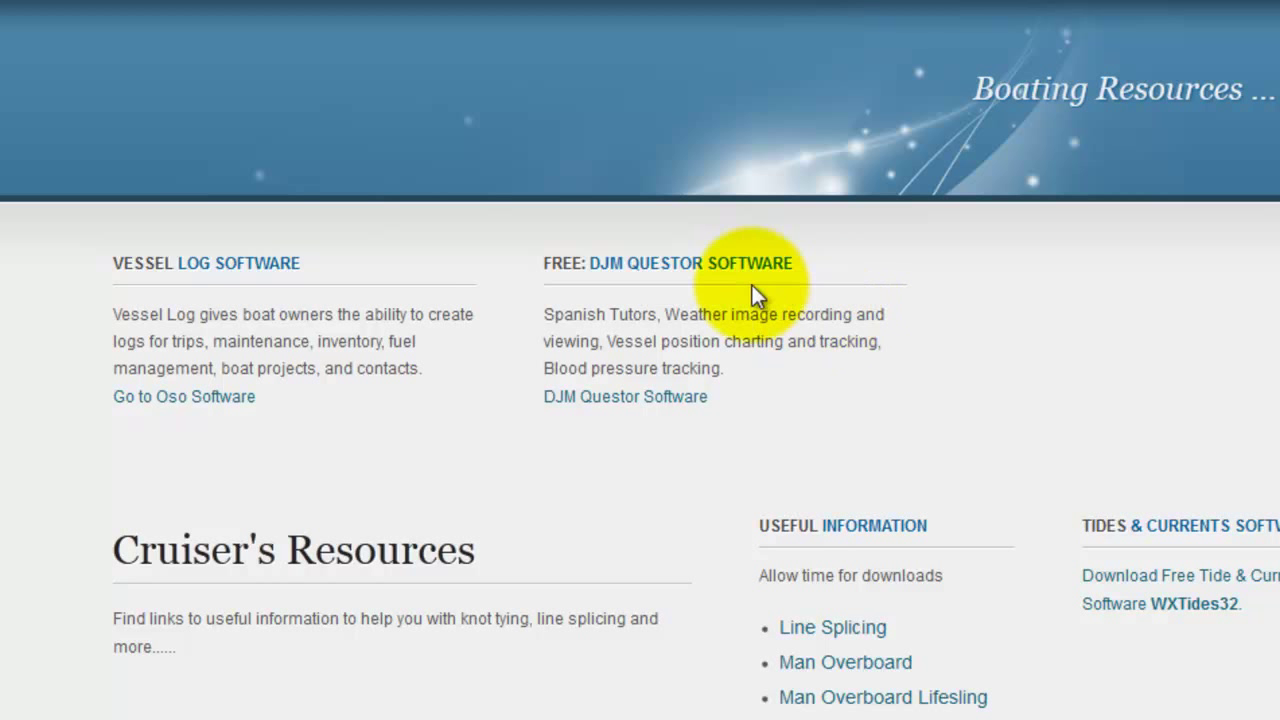
click(637, 404)
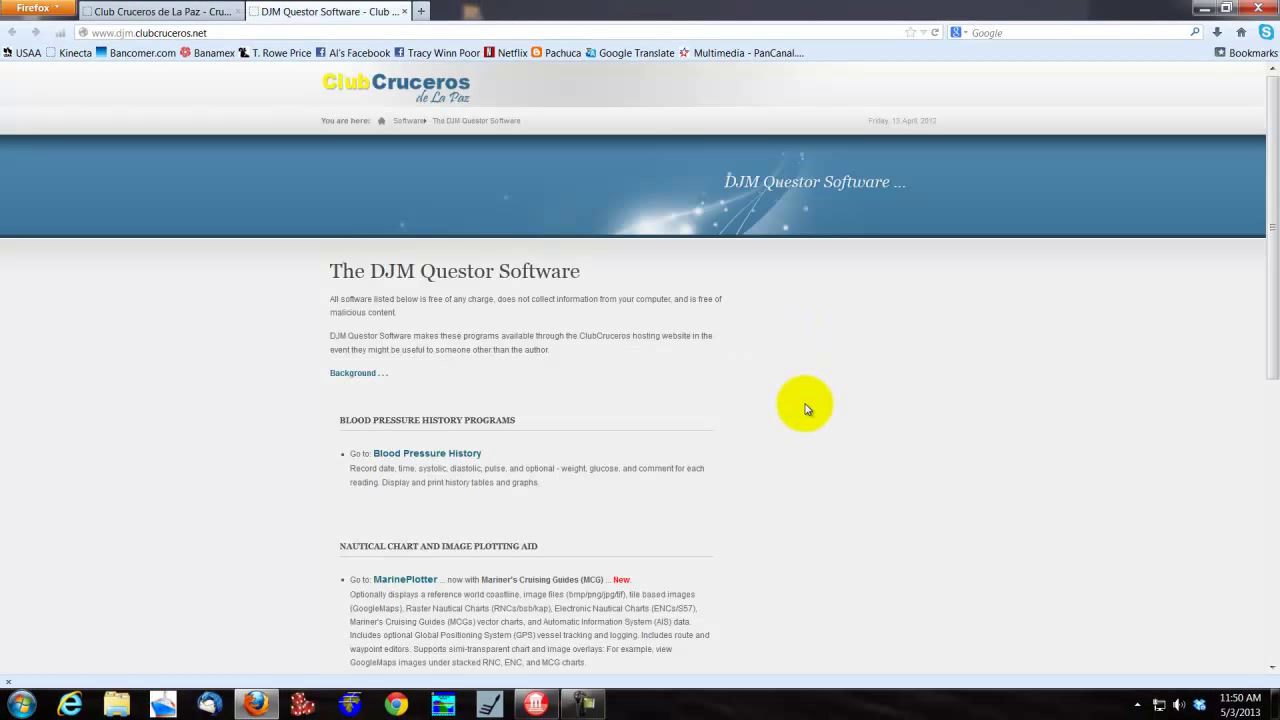
scroll(806, 408, down, 5)
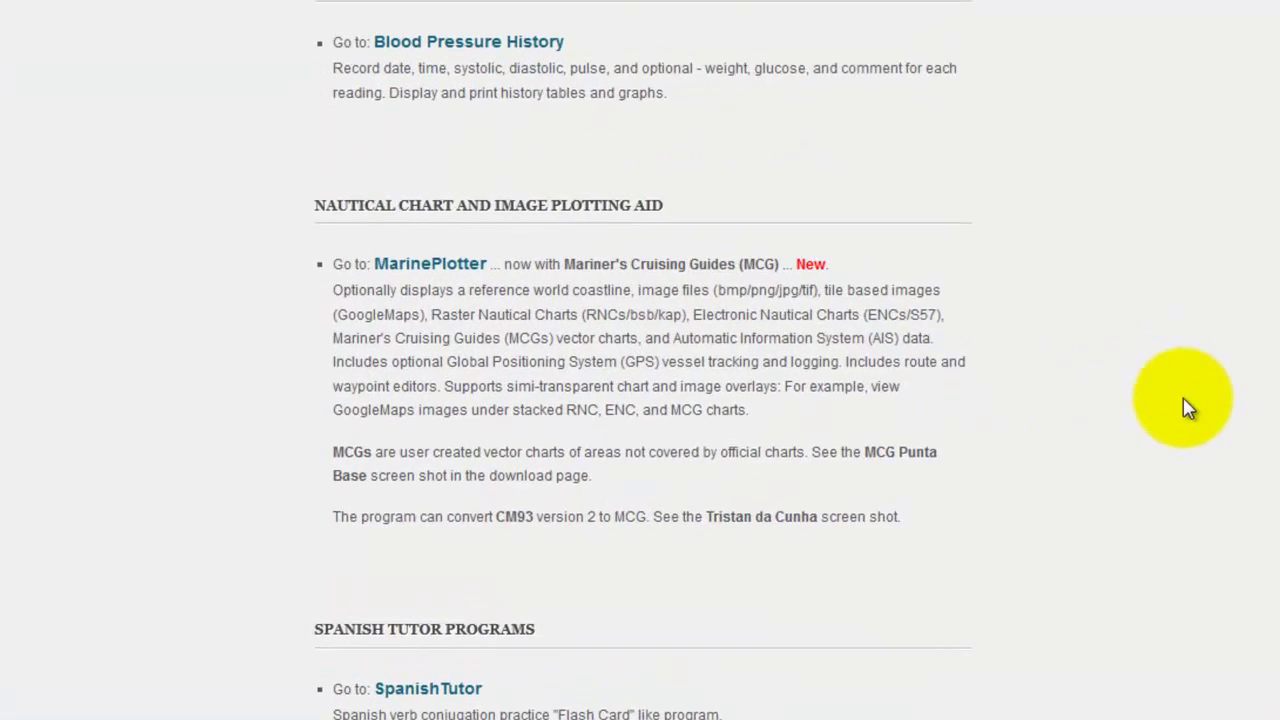
scroll(1218, 395, down, 2)
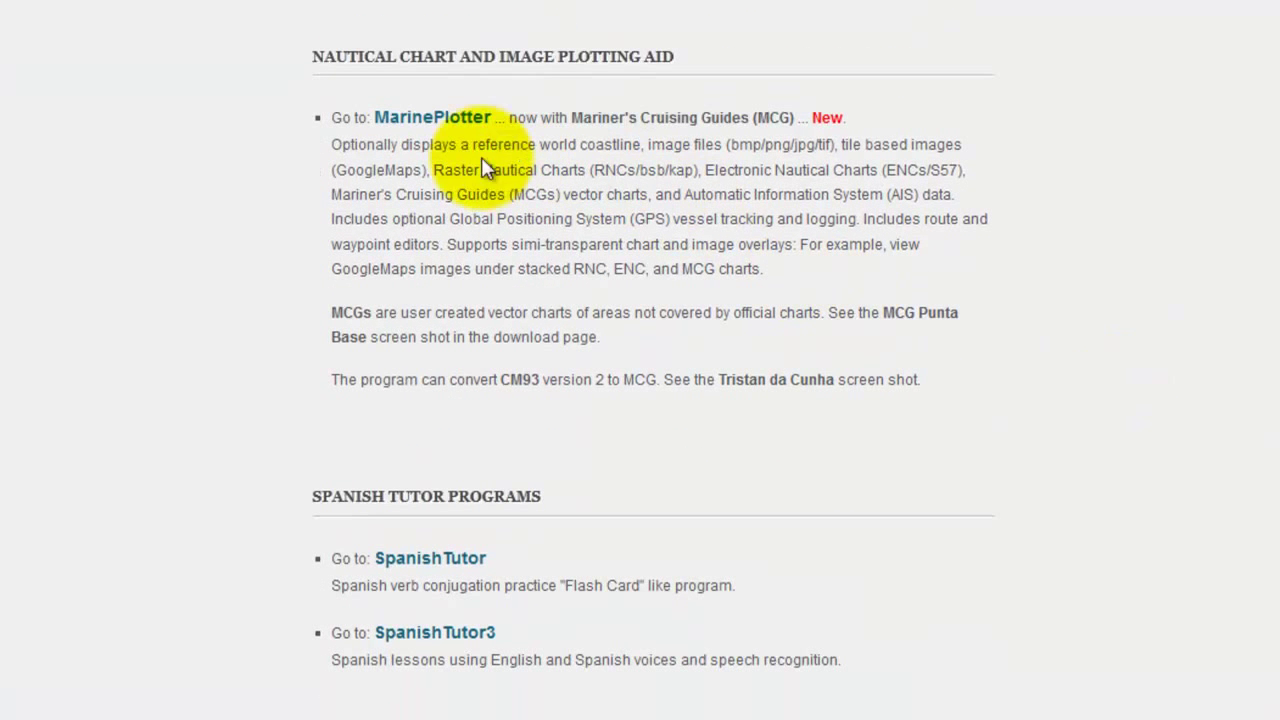
click(428, 120)
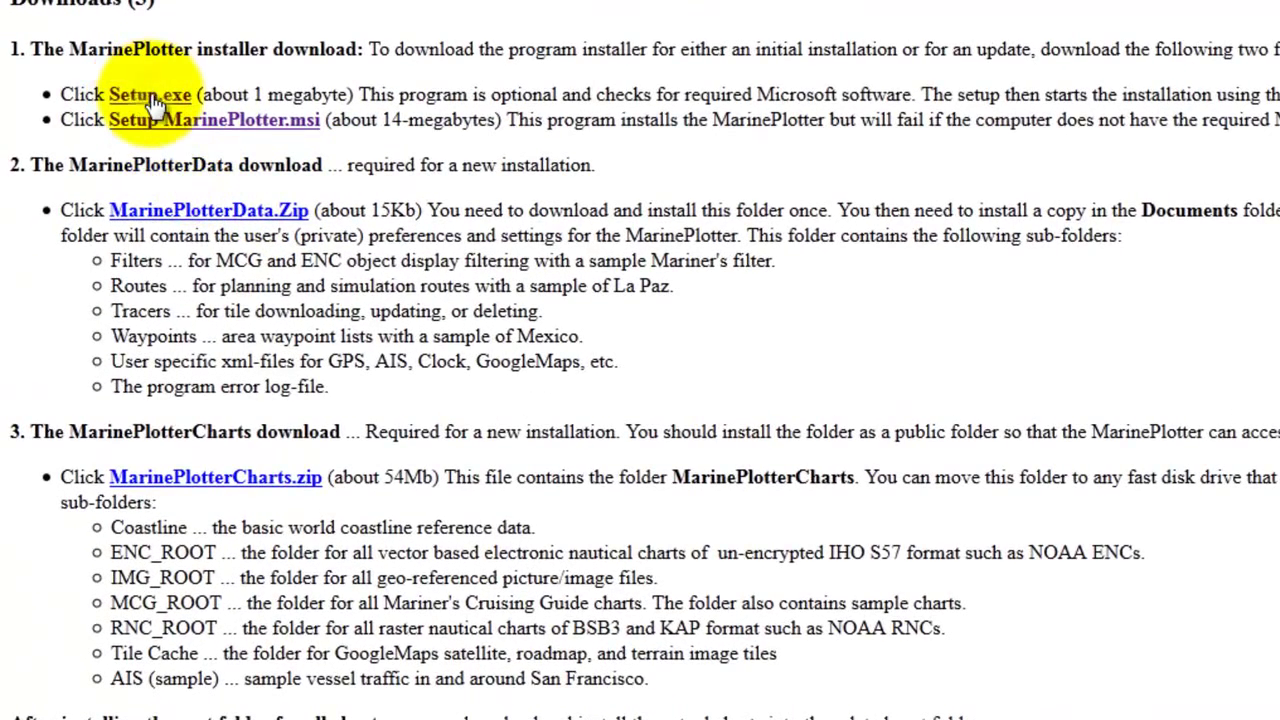
Step: Download and save the two MarinePlotter installer files, Setup.exe and Setup MarinePlotter.msi
right_click(153, 104)
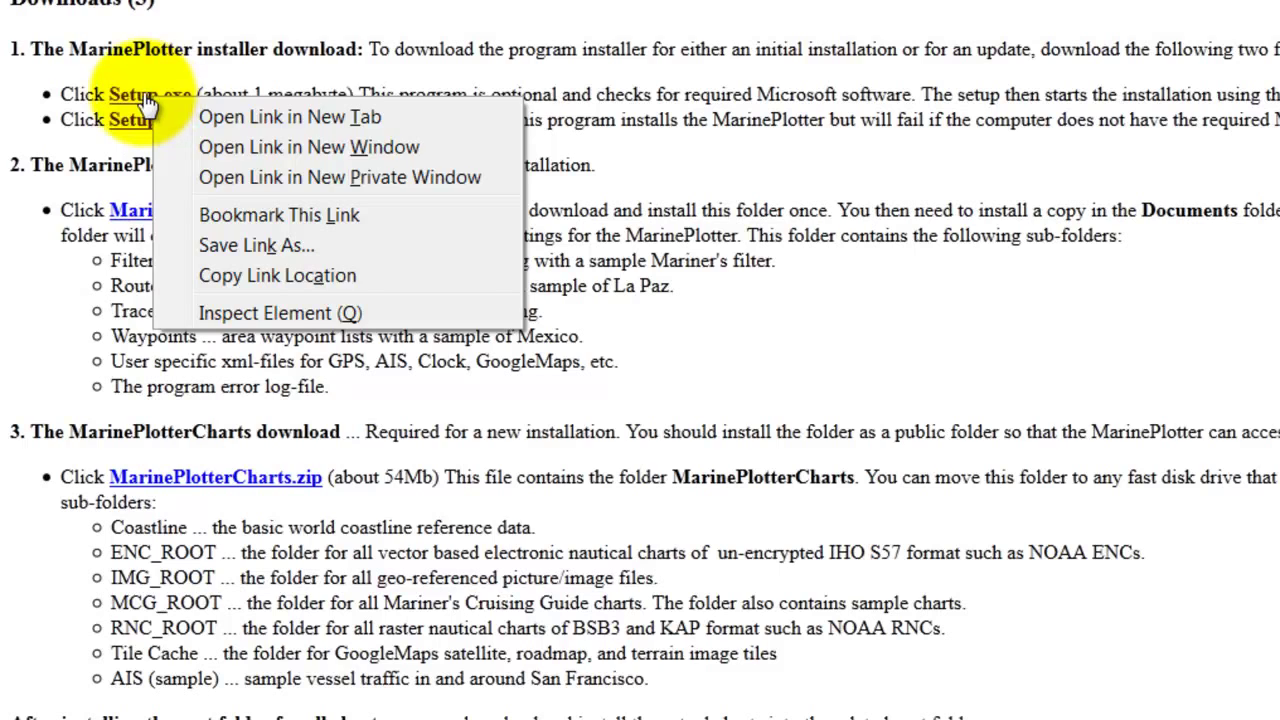
key(Escape)
click(204, 128)
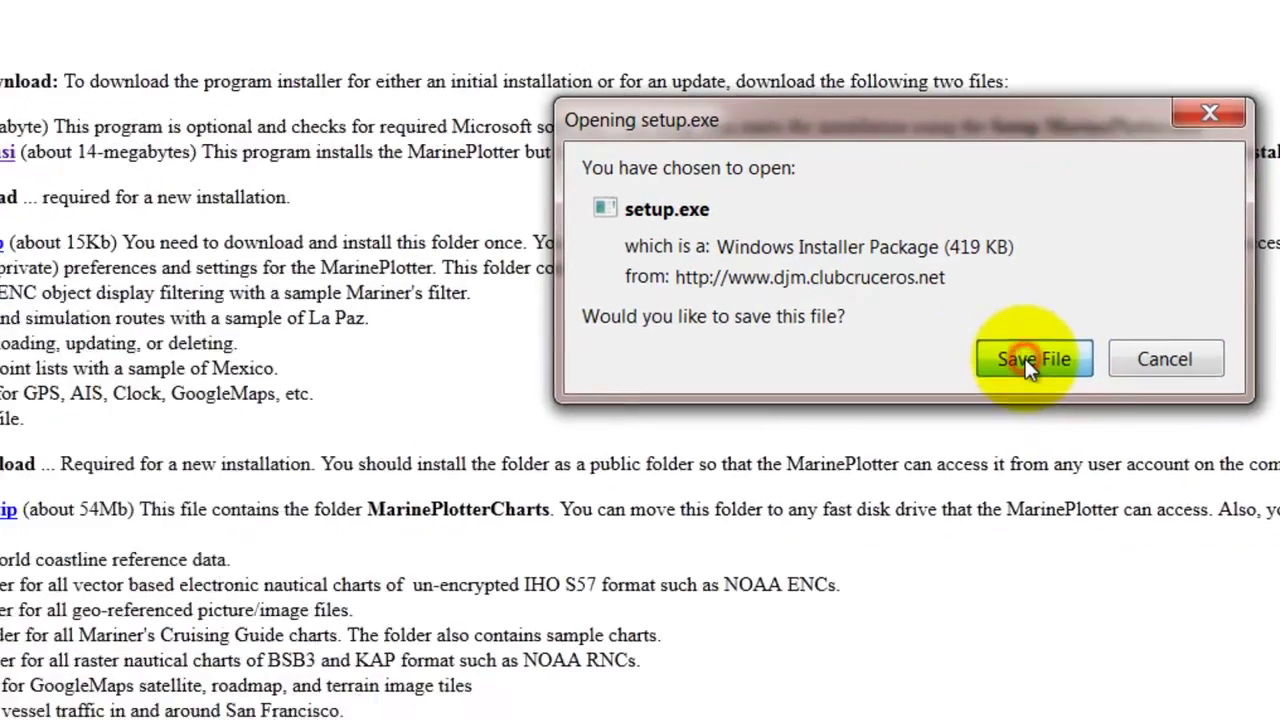
click(1030, 362)
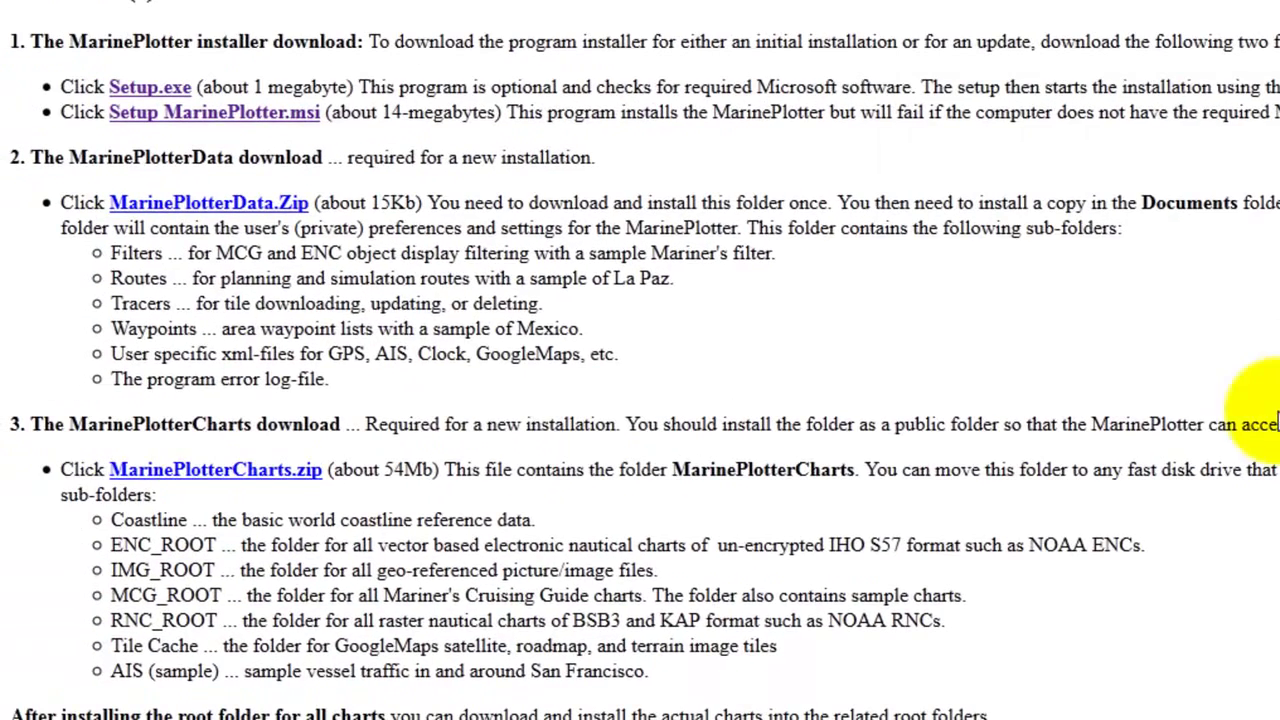
click(203, 125)
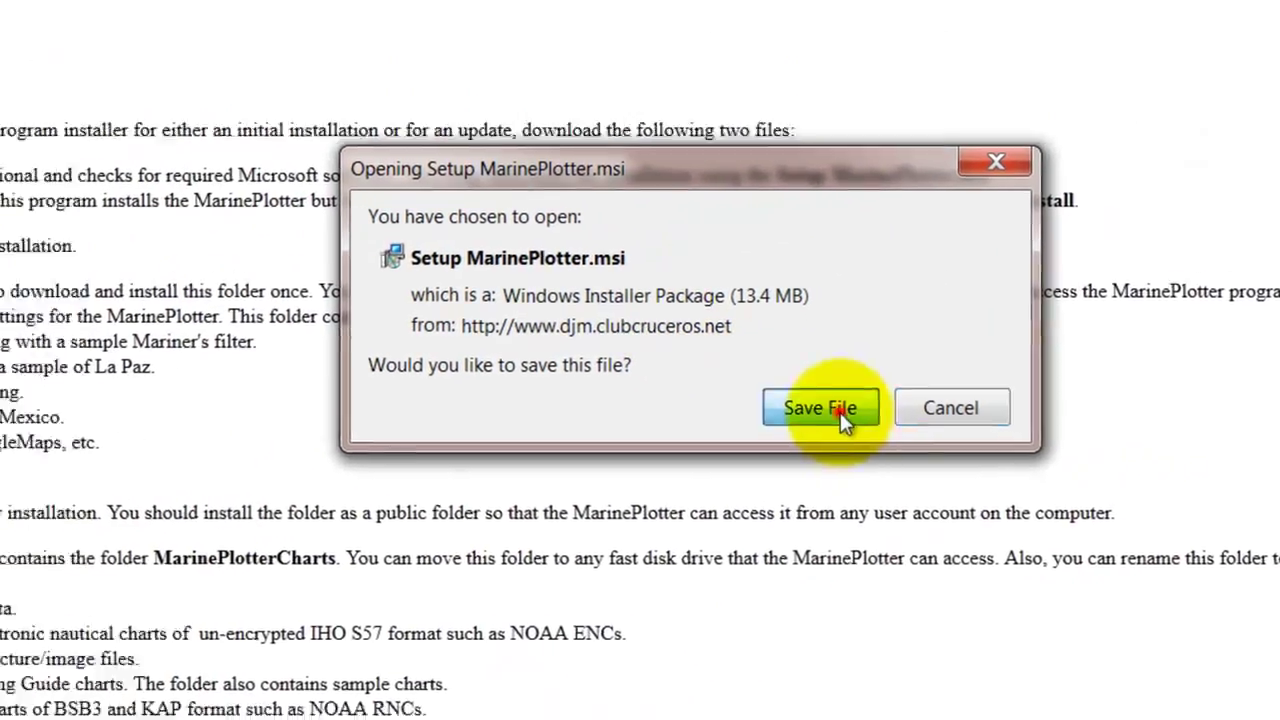
click(752, 438)
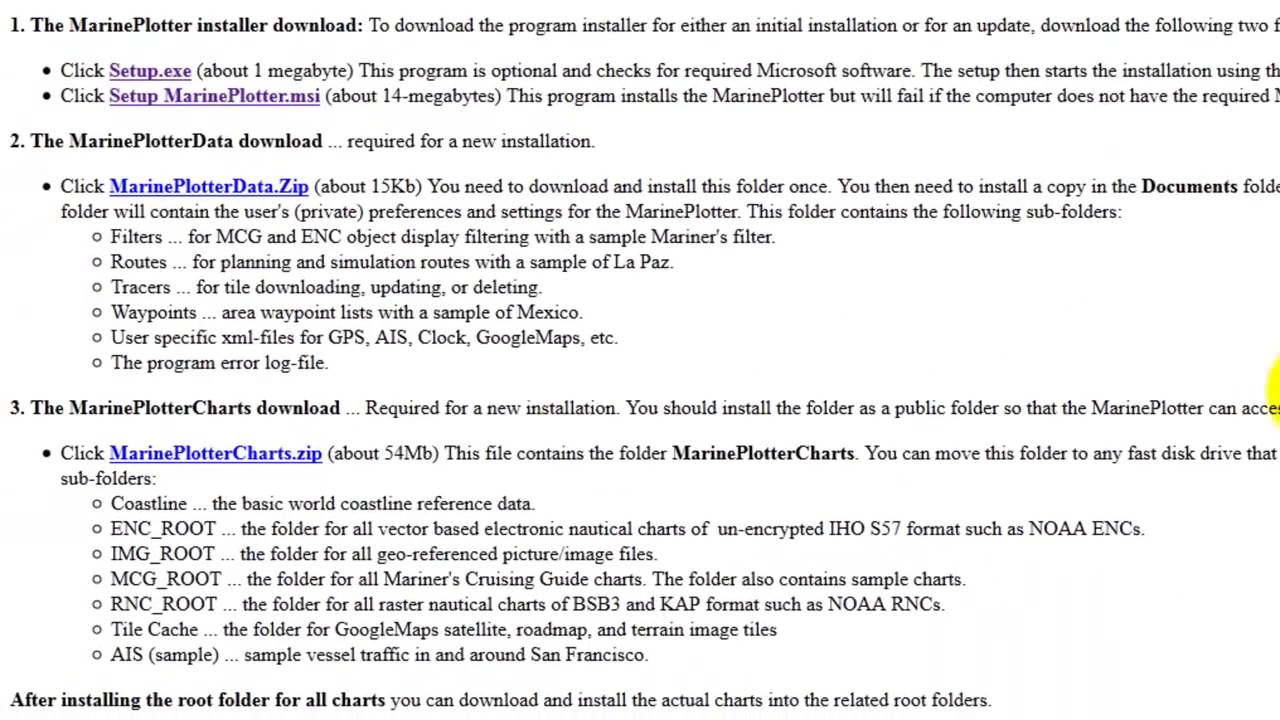
Step: Download and save the MarinePlotterData.zip and MarinePlotterCharts.zip archives
click(214, 193)
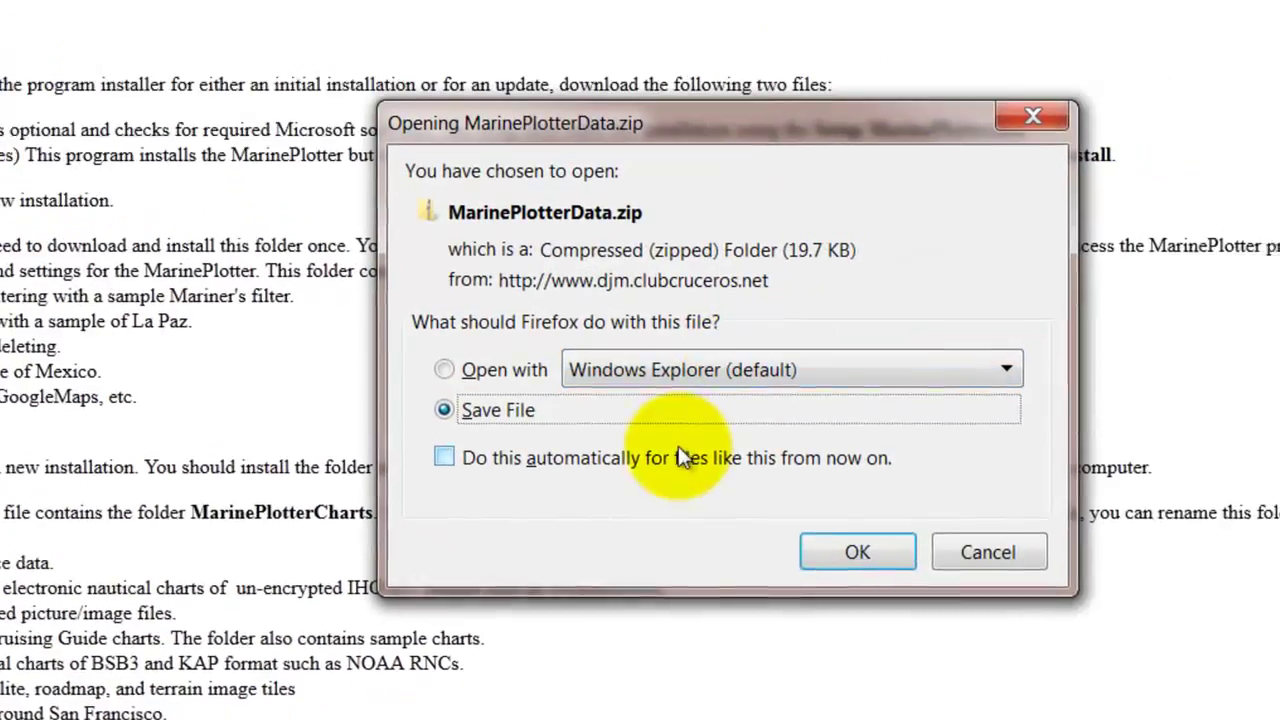
click(857, 552)
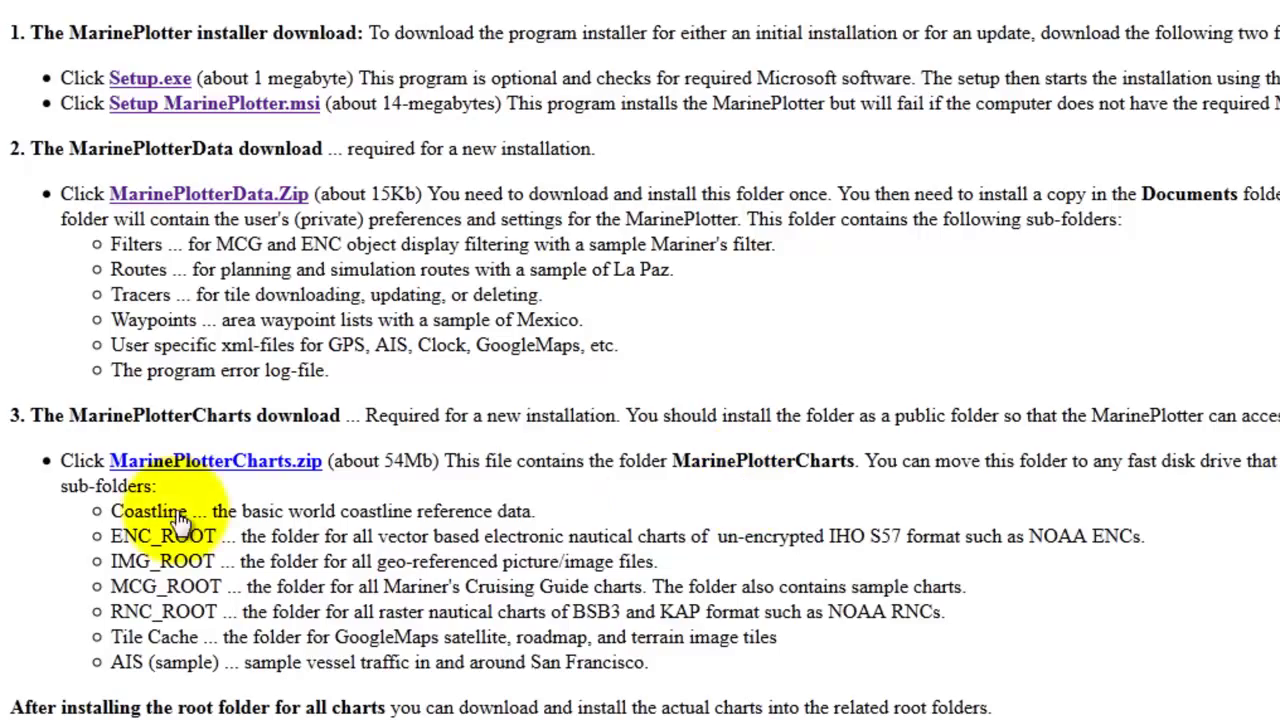
click(225, 474)
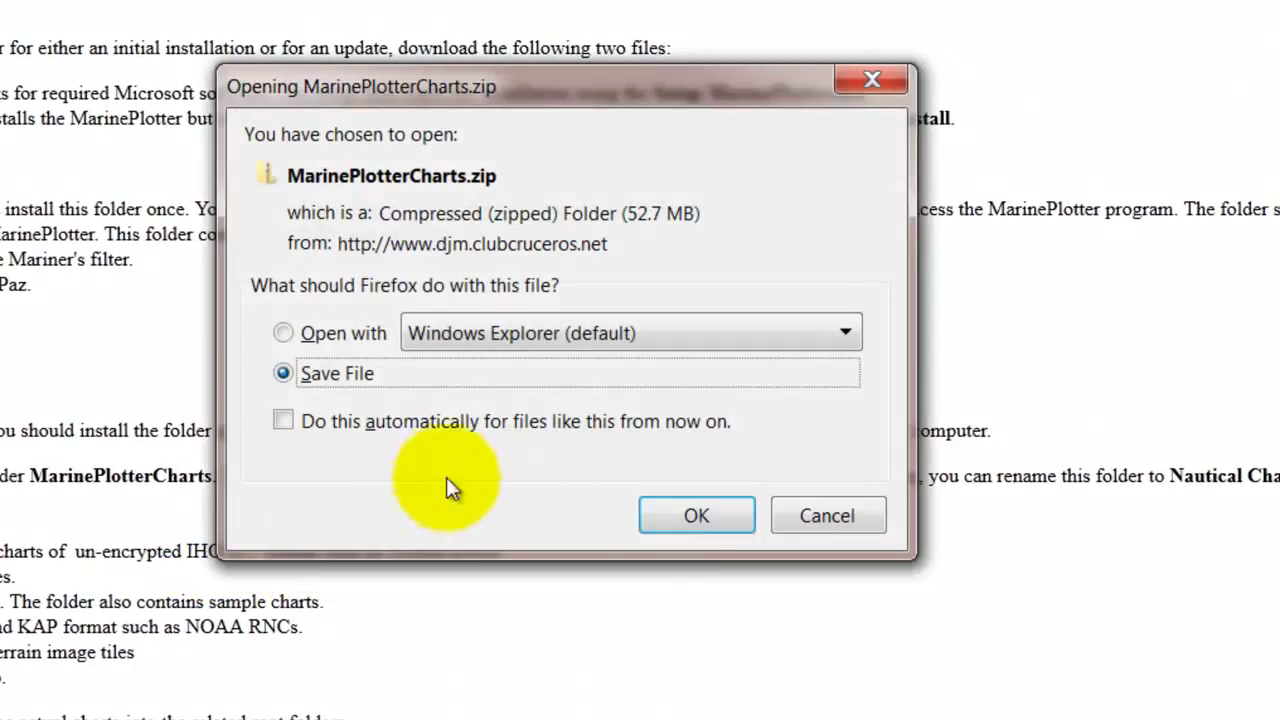
click(696, 516)
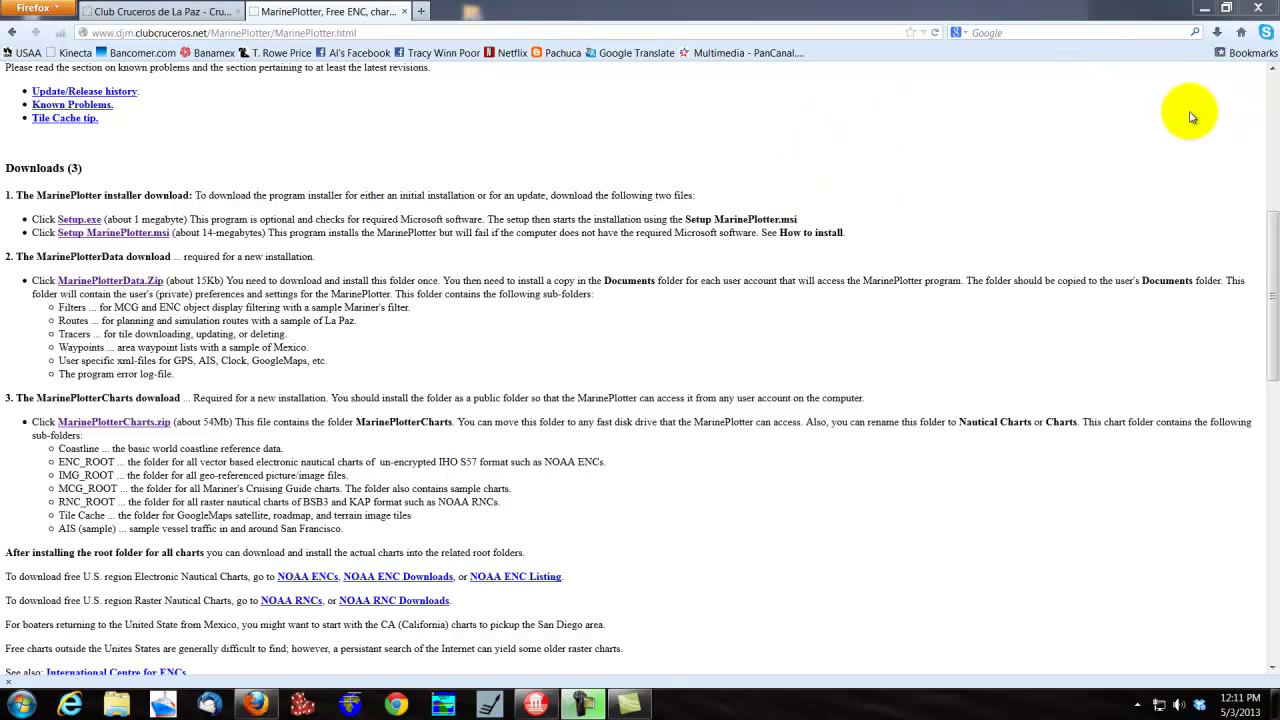
Step: Check the folder containing the downloaded MarinePlotterCharts.zip, and close that folder and the browser with both its tabs
click(1218, 33)
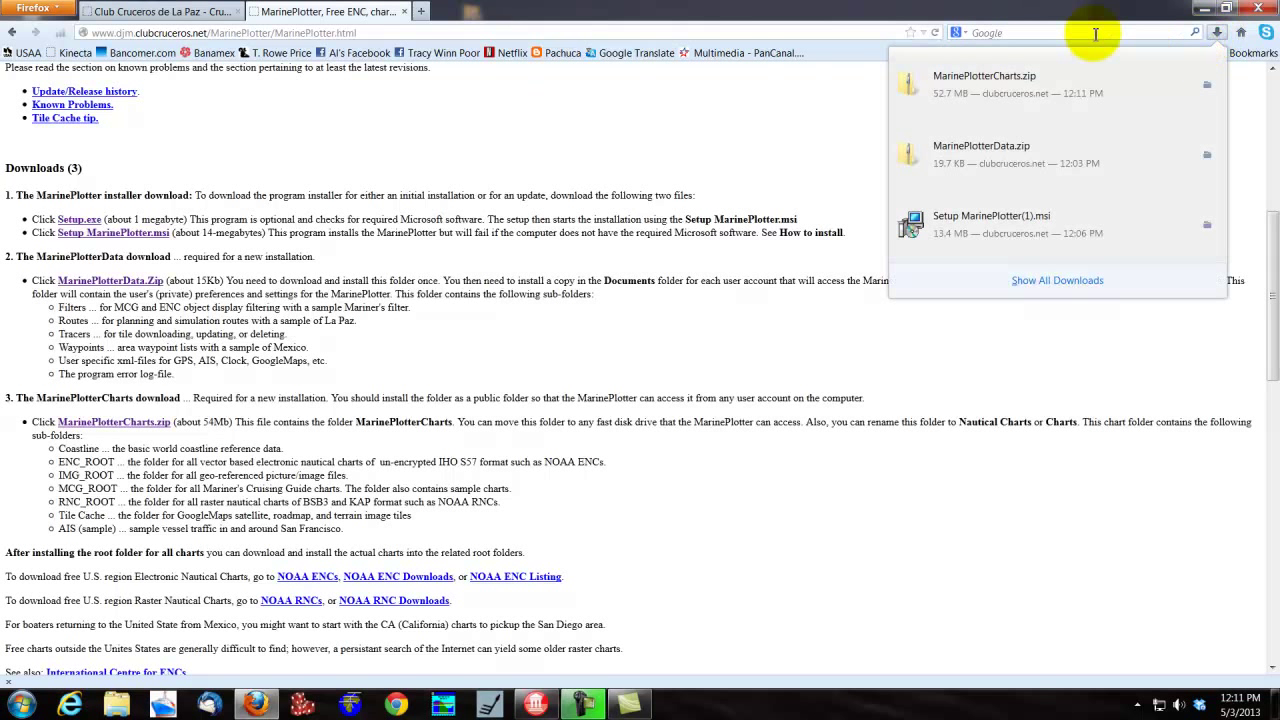
right_click(983, 86)
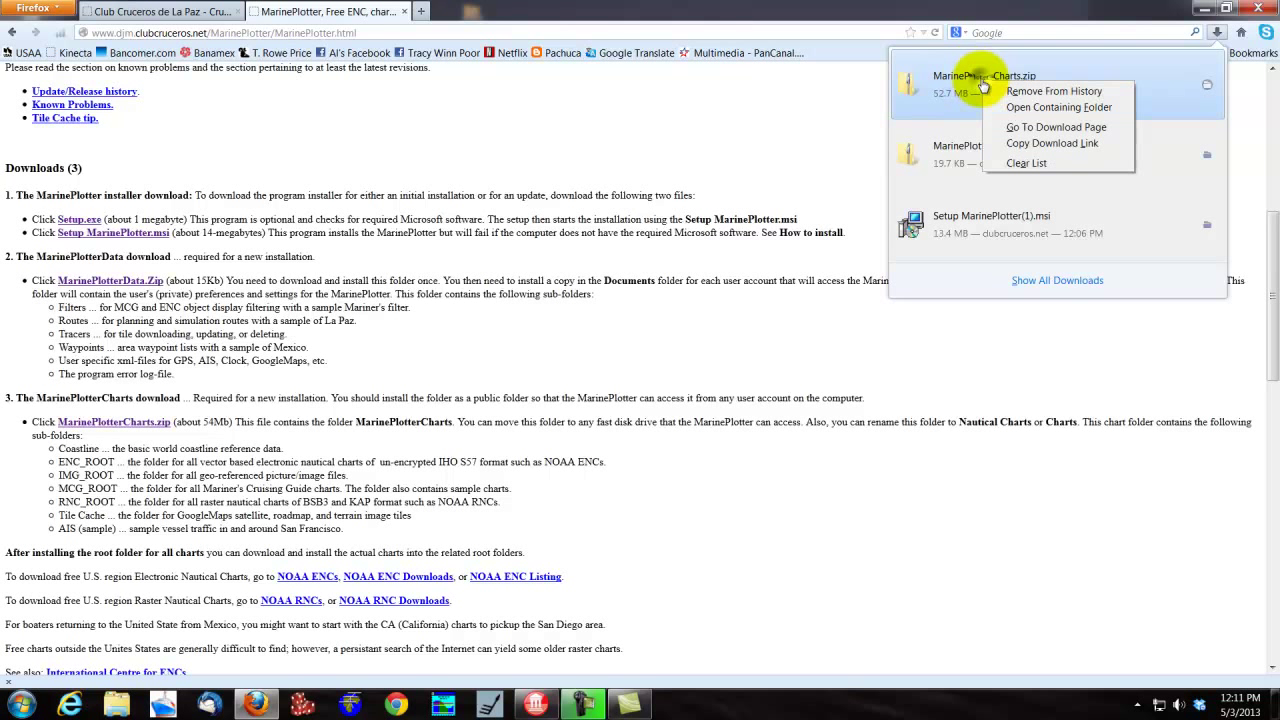
click(1092, 110)
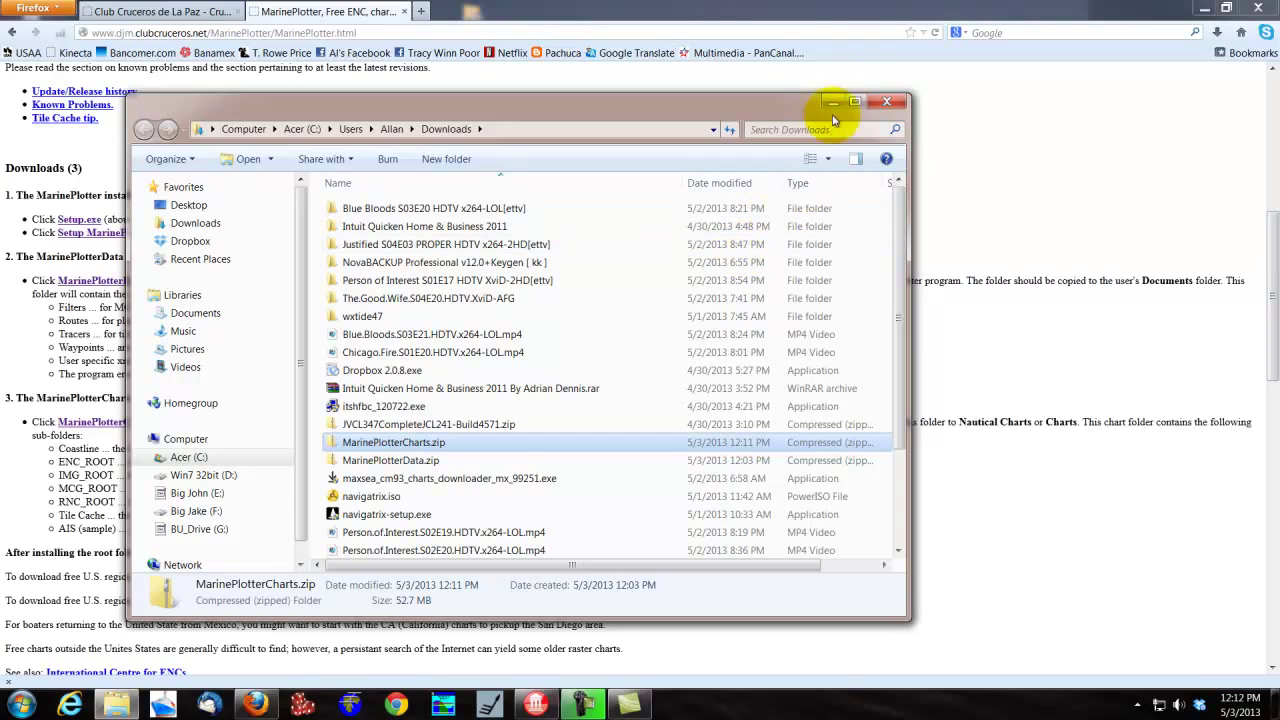
click(885, 104)
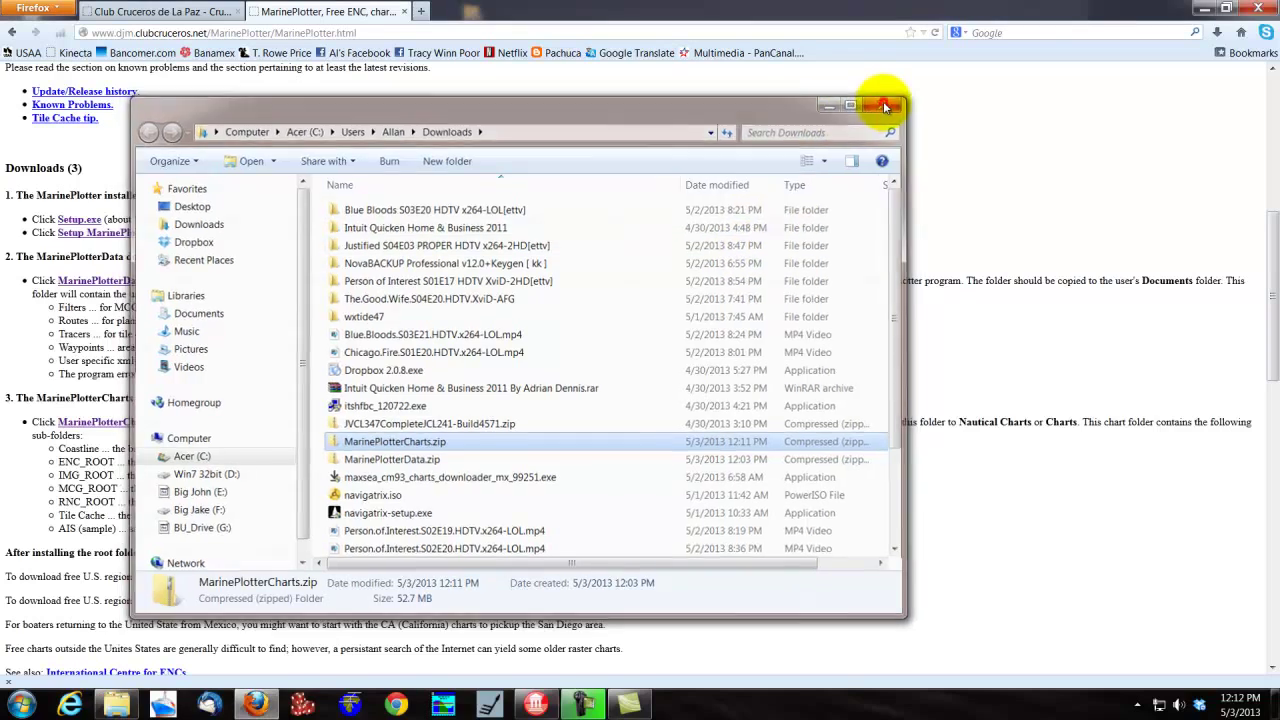
click(1259, 9)
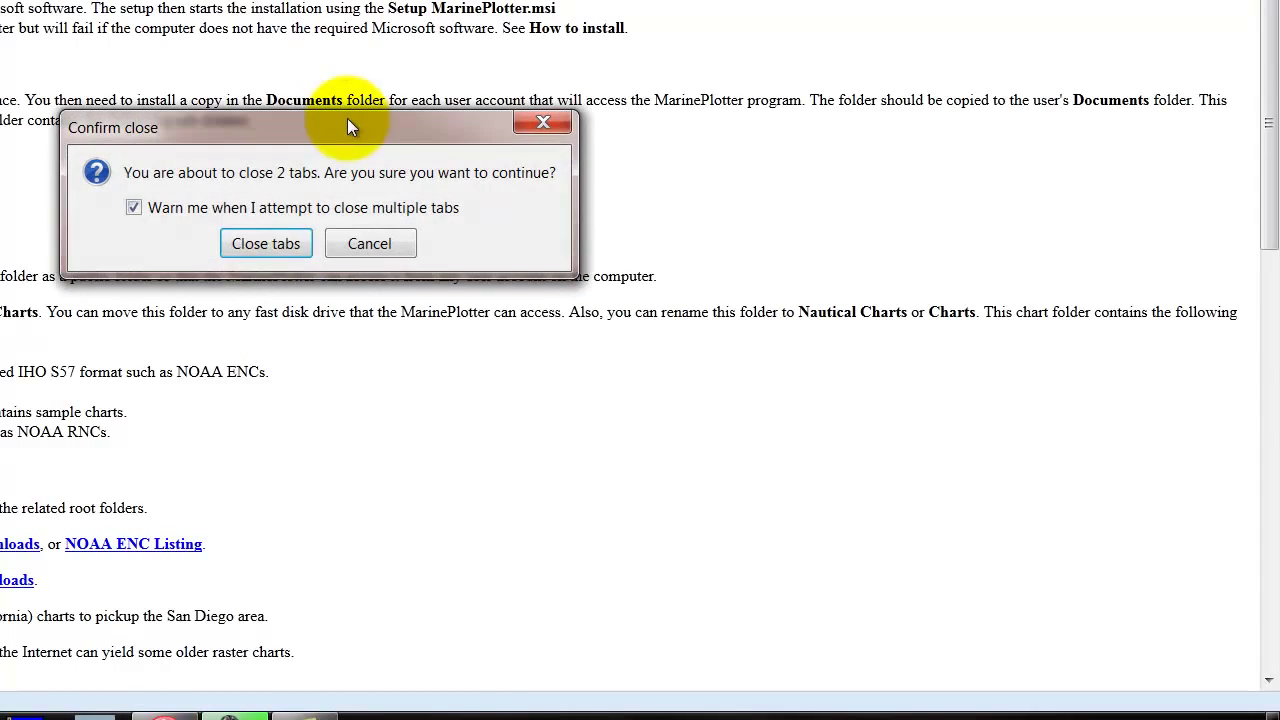
click(270, 244)
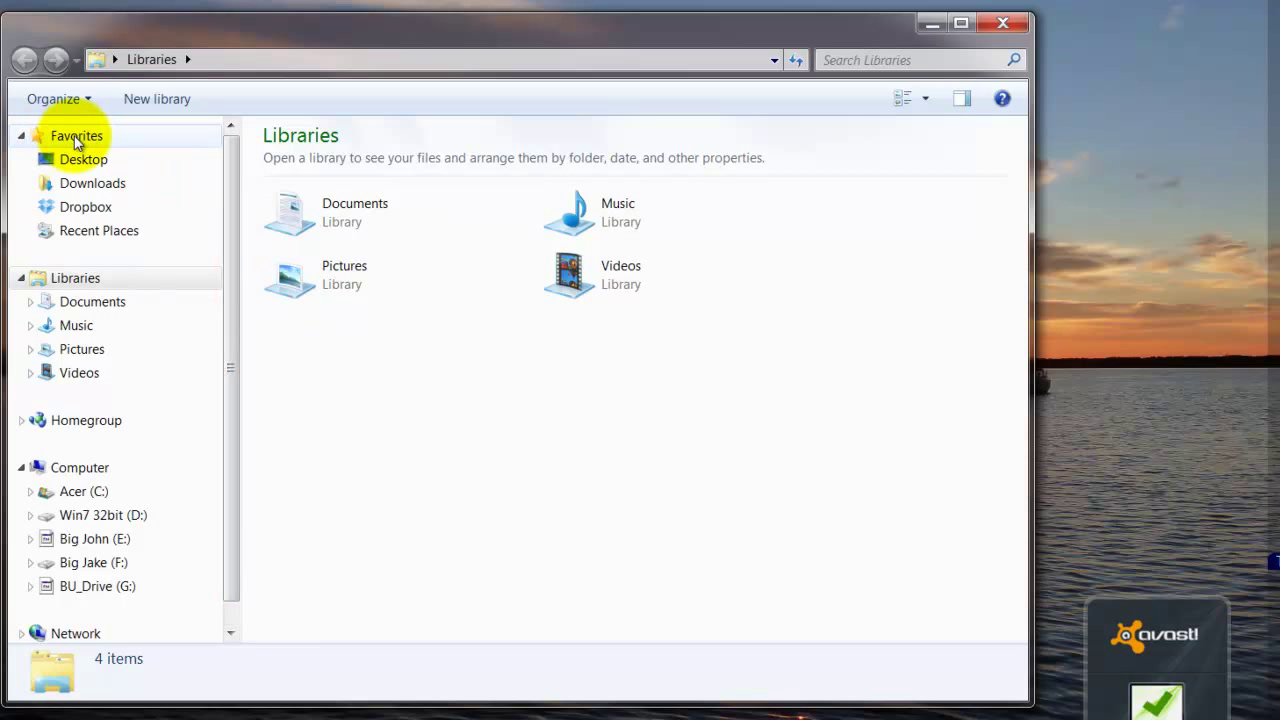
Step: Move setup.exe from the Downloads folder to the desktop
click(105, 192)
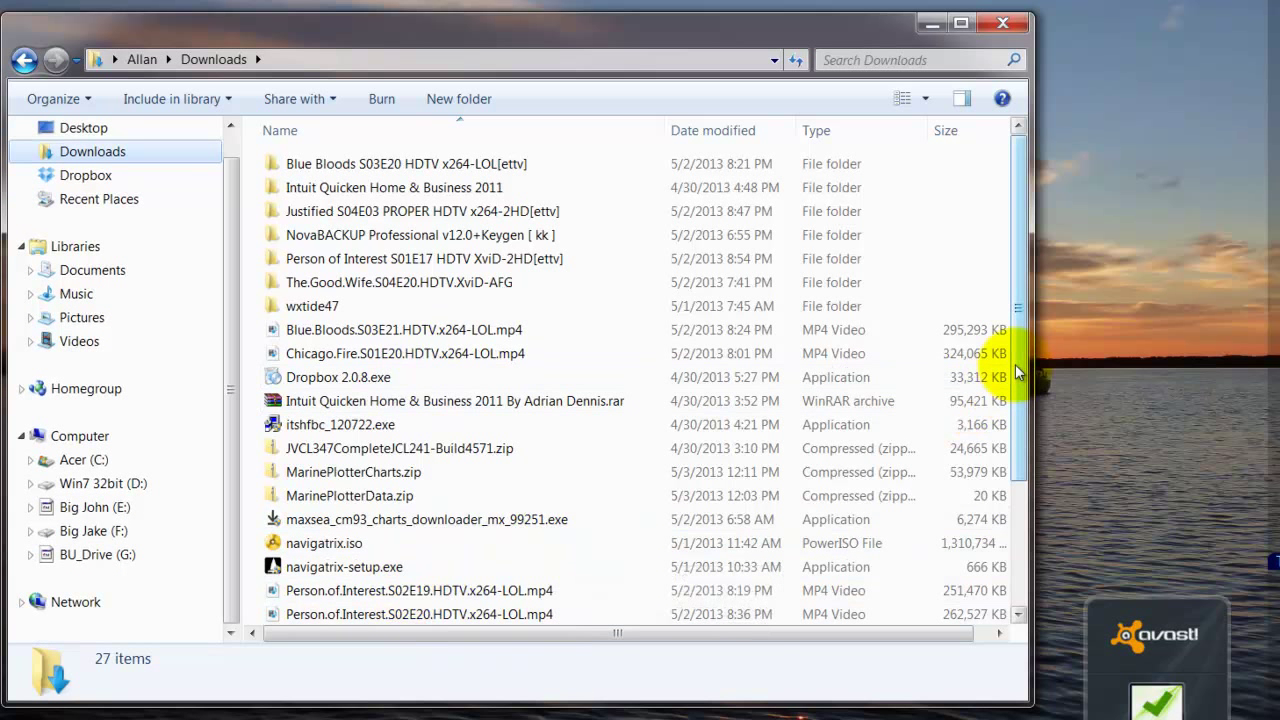
drag(1024, 352, 1080, 523)
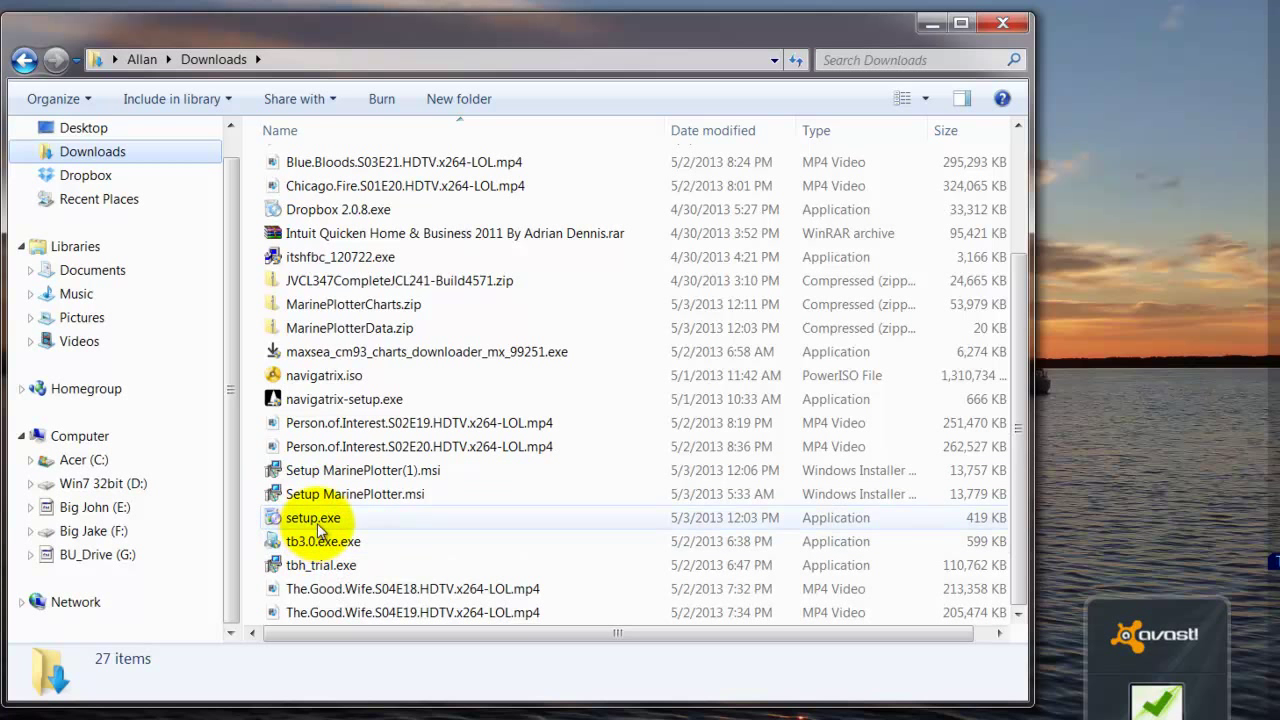
drag(314, 521, 1141, 222)
click(1190, 247)
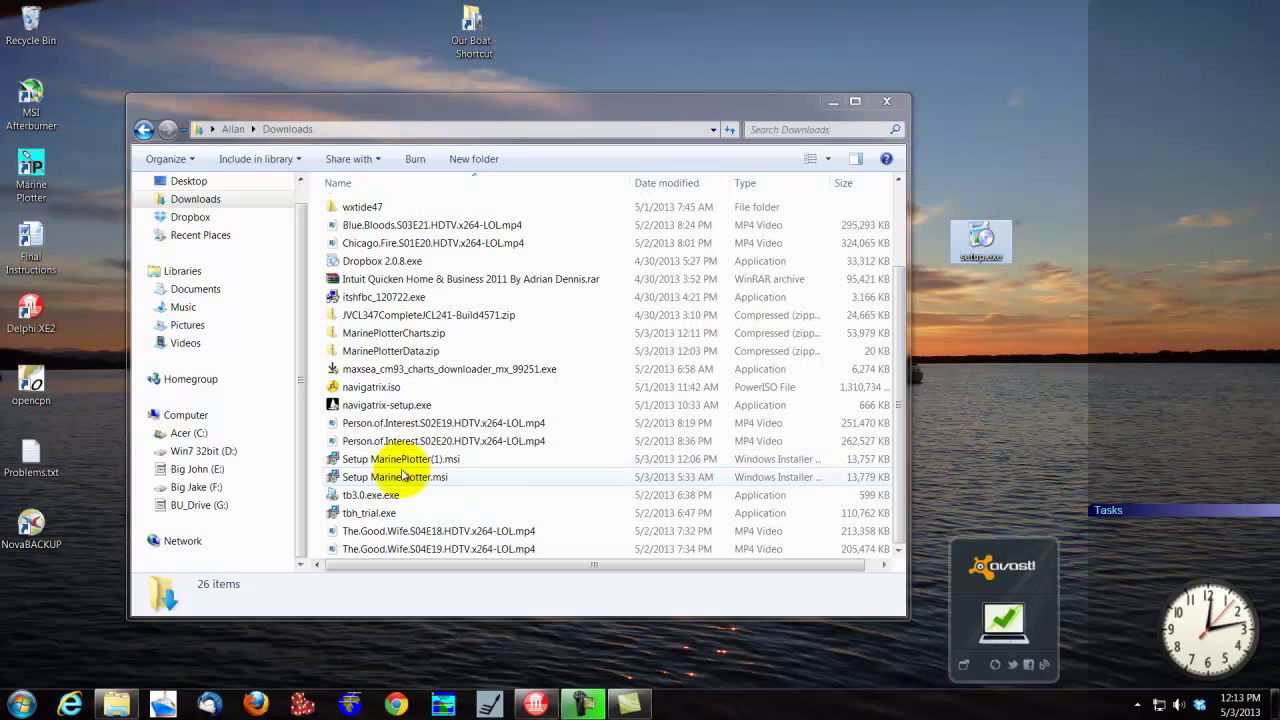
Step: Move Setup MarinePlotter.msi and MarinePlotterData.zip from the Downloads folder to the desktop
click(407, 478)
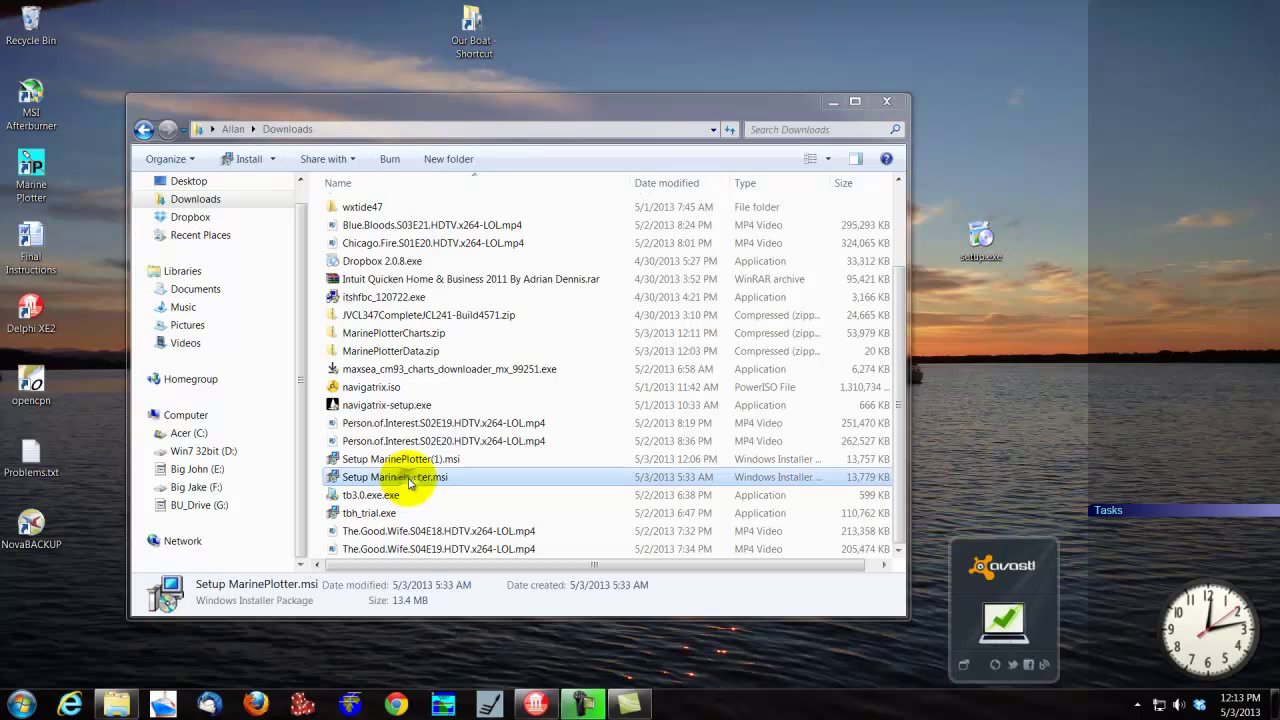
drag(407, 480, 988, 188)
click(1033, 210)
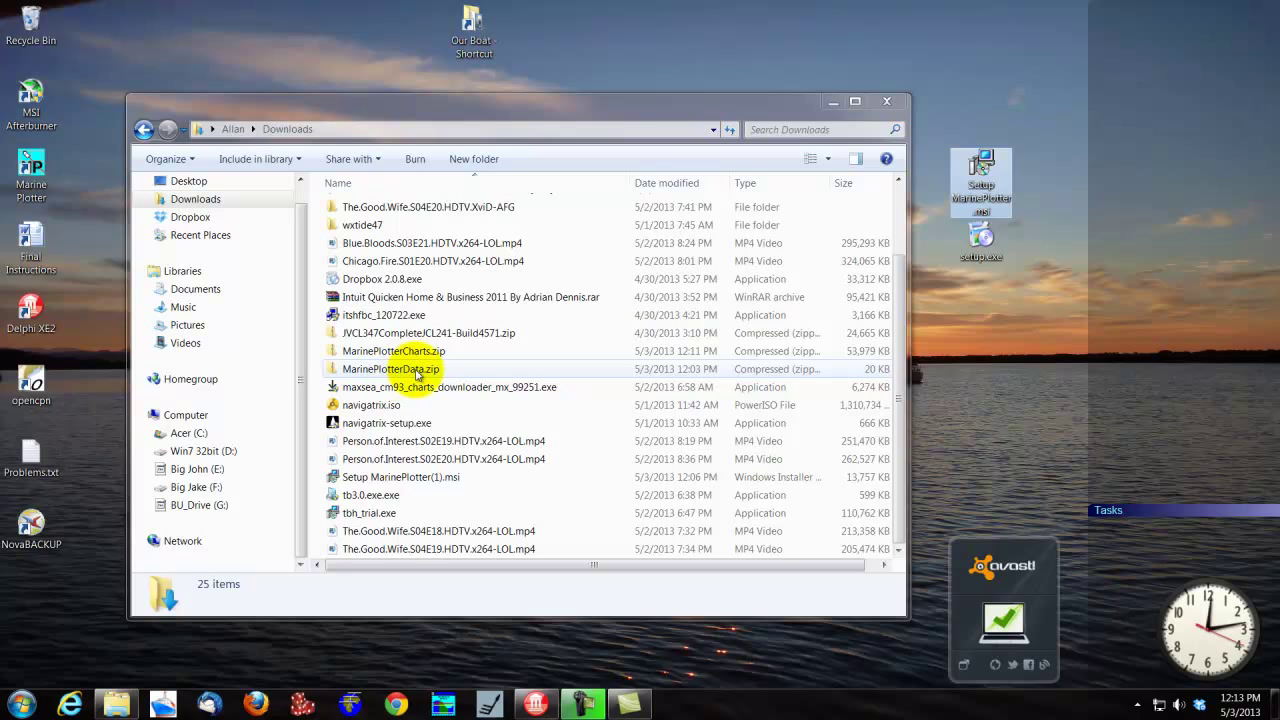
click(418, 372)
drag(418, 372, 1013, 362)
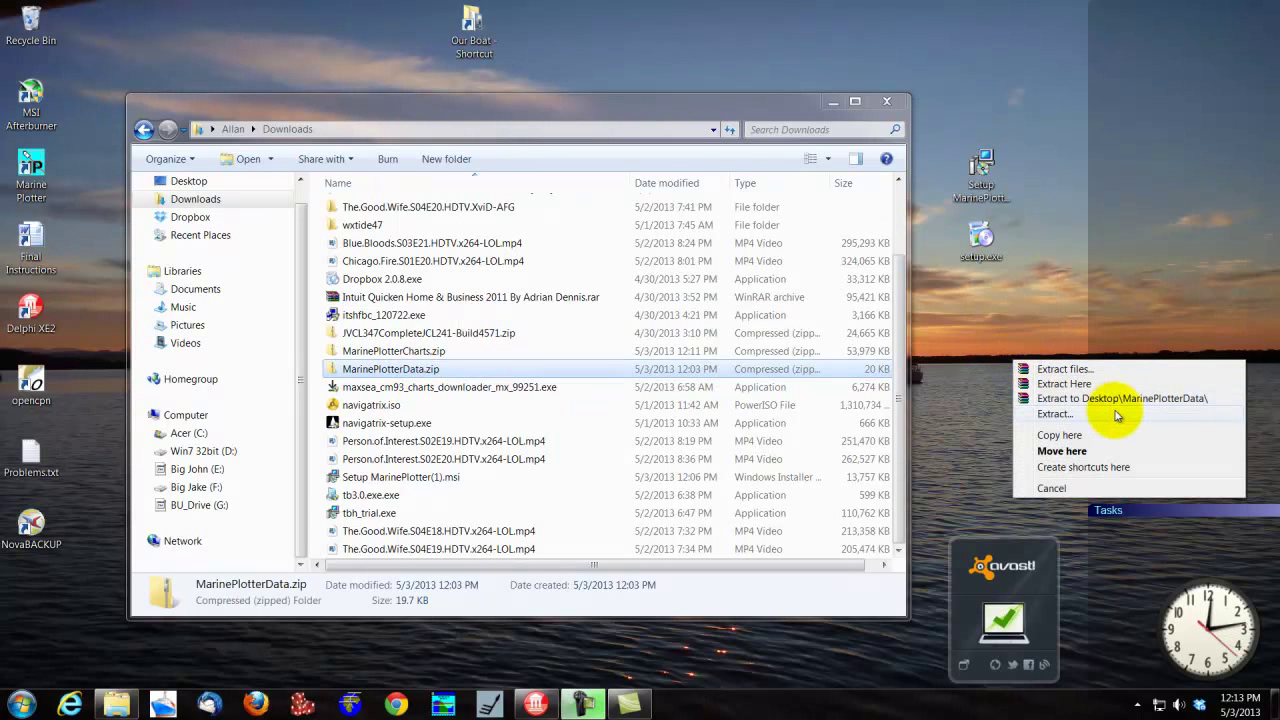
click(1072, 453)
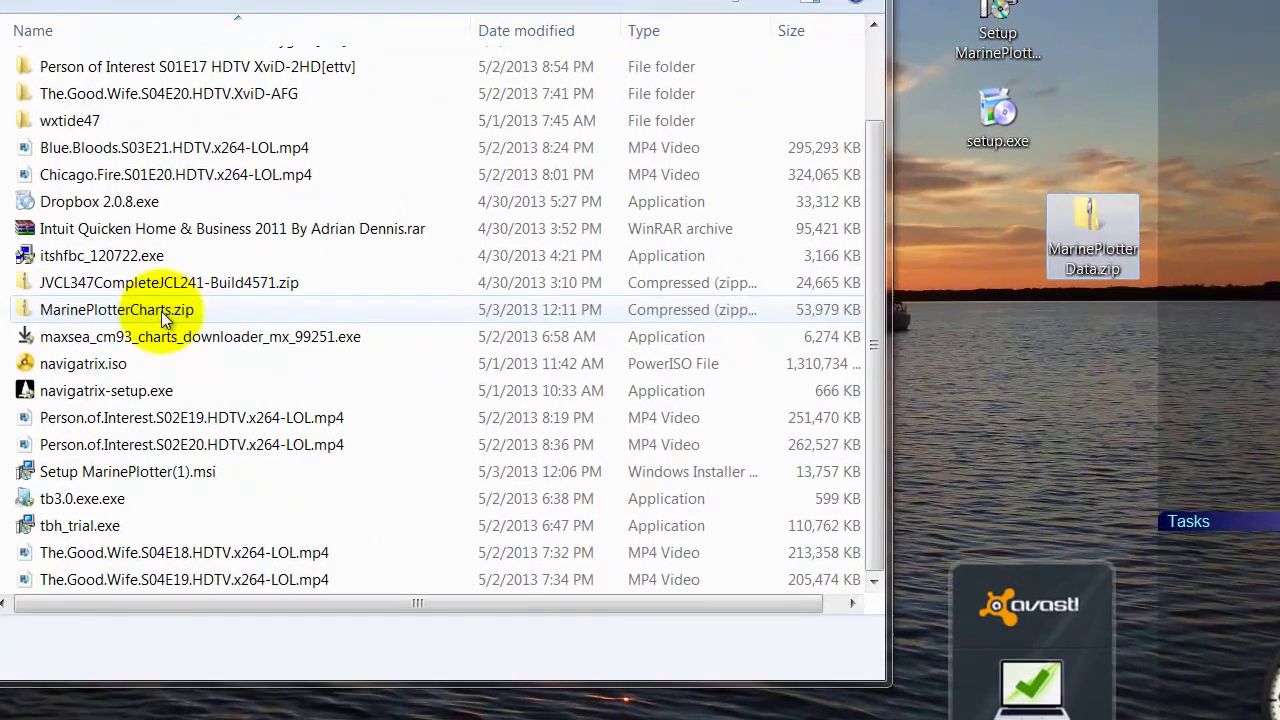
Step: Move MarinePlotterCharts.zip from the Downloads folder to the desktop
drag(423, 370, 1024, 365)
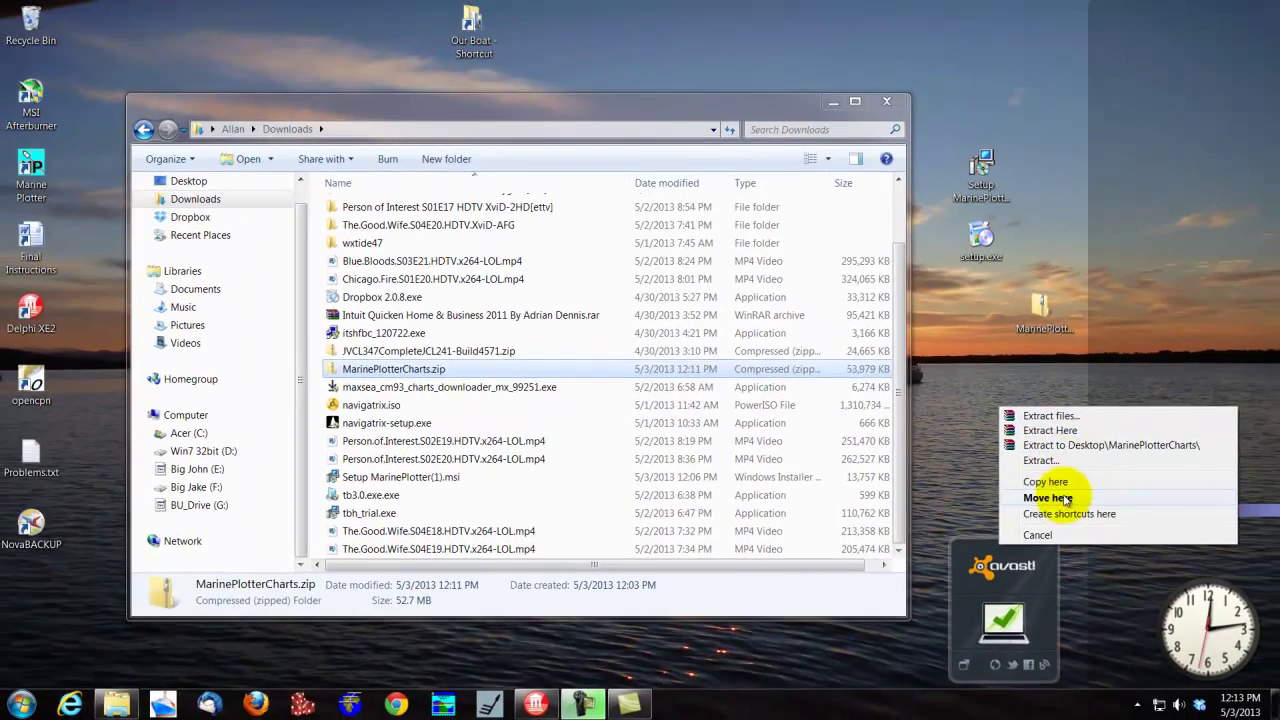
click(1070, 498)
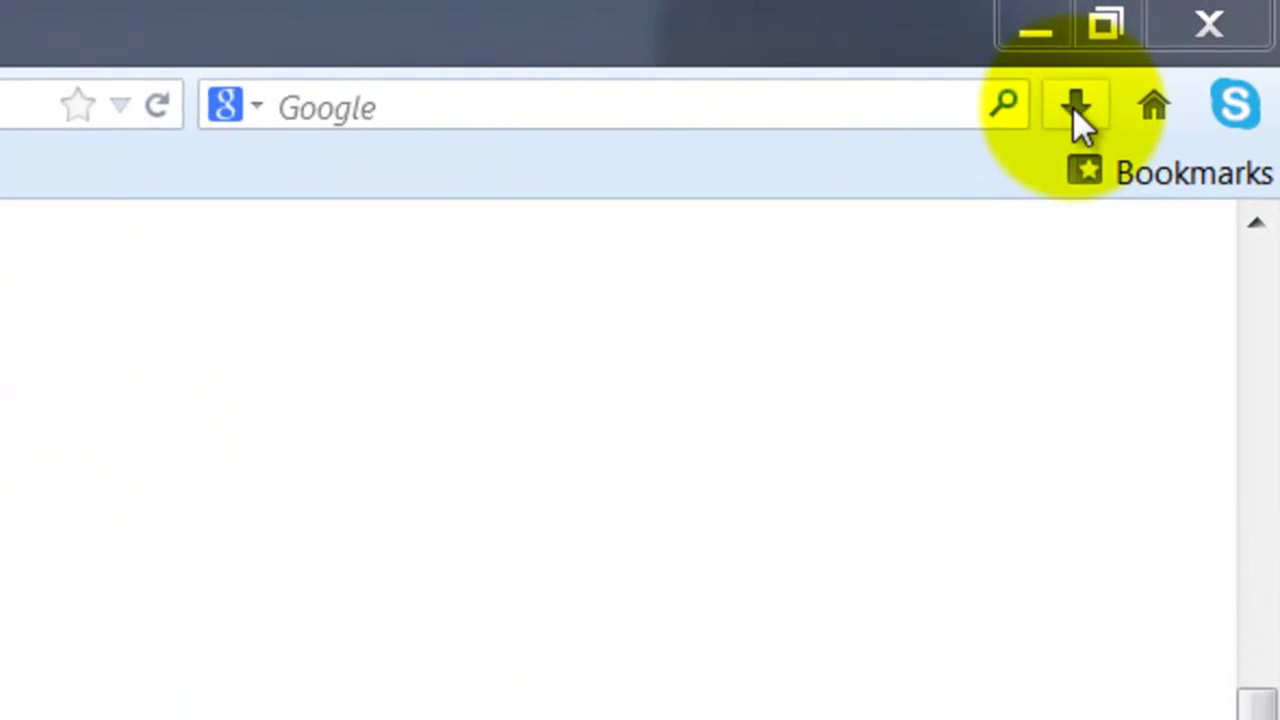
Step: Open the folder containing the downloaded MarinePlotterCharts.zip, and close that folder and the browser with both its tabs
click(1076, 101)
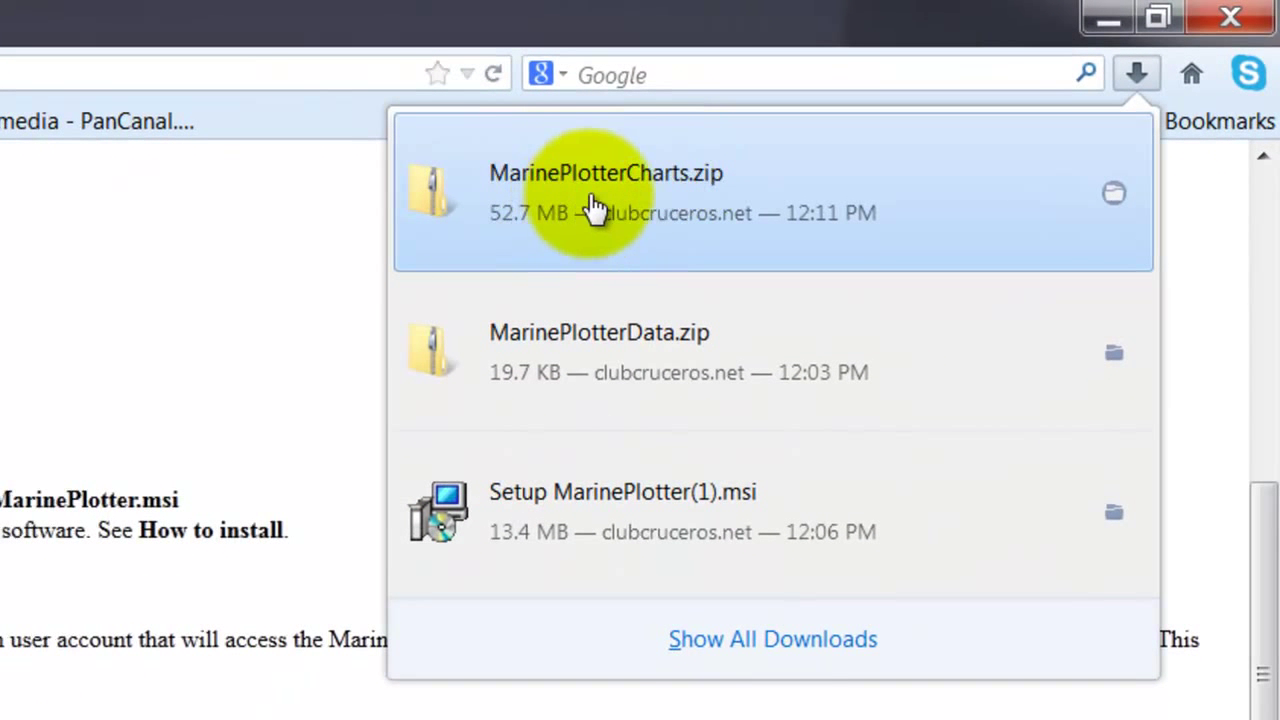
right_click(602, 197)
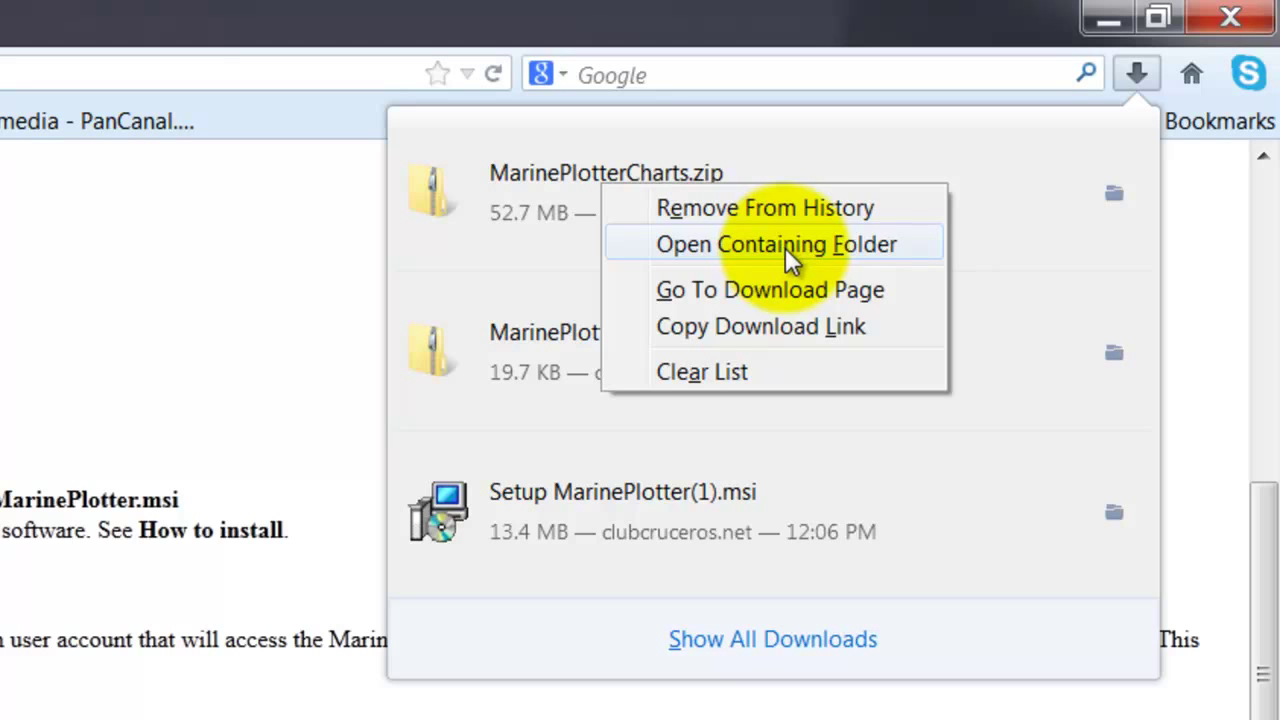
click(846, 247)
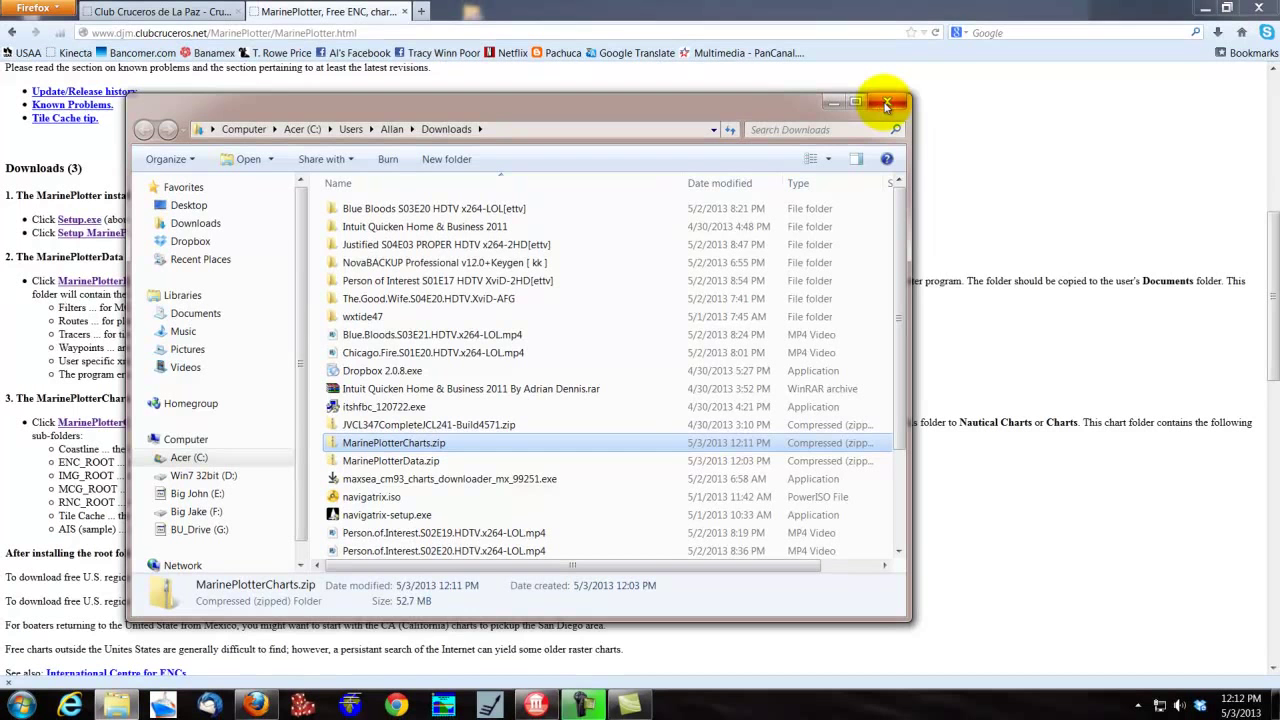
click(886, 104)
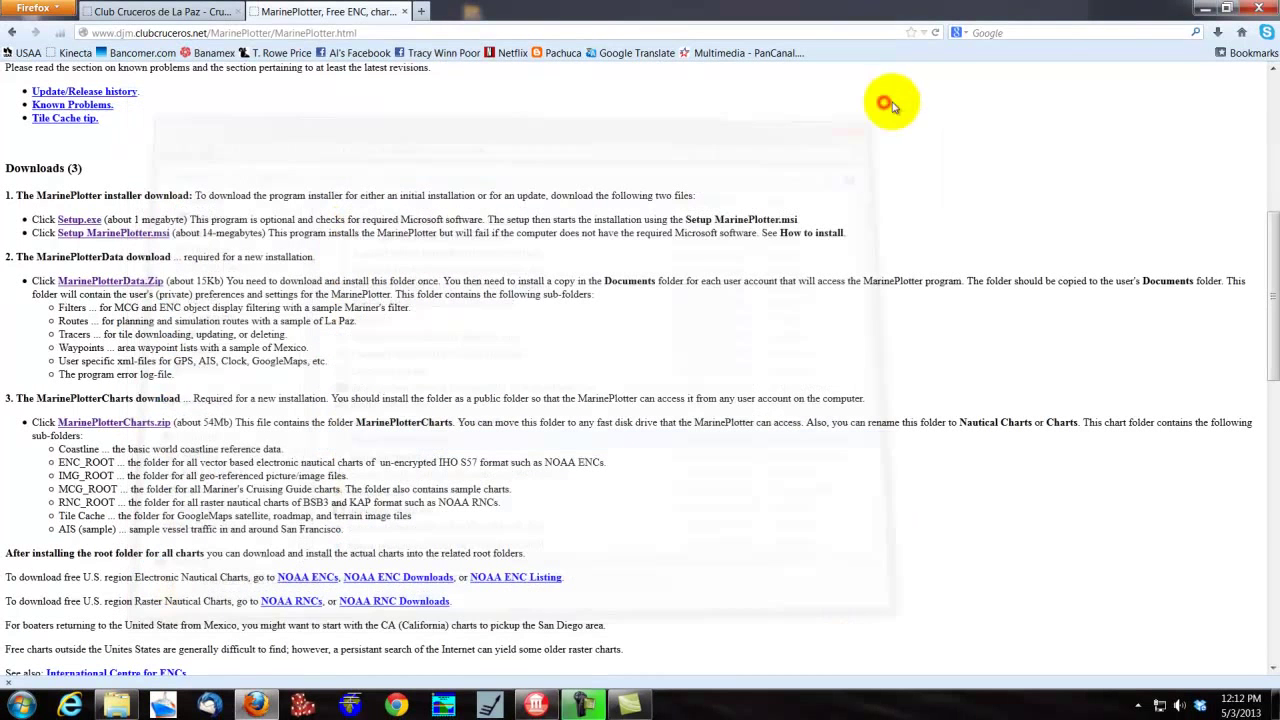
click(1260, 10)
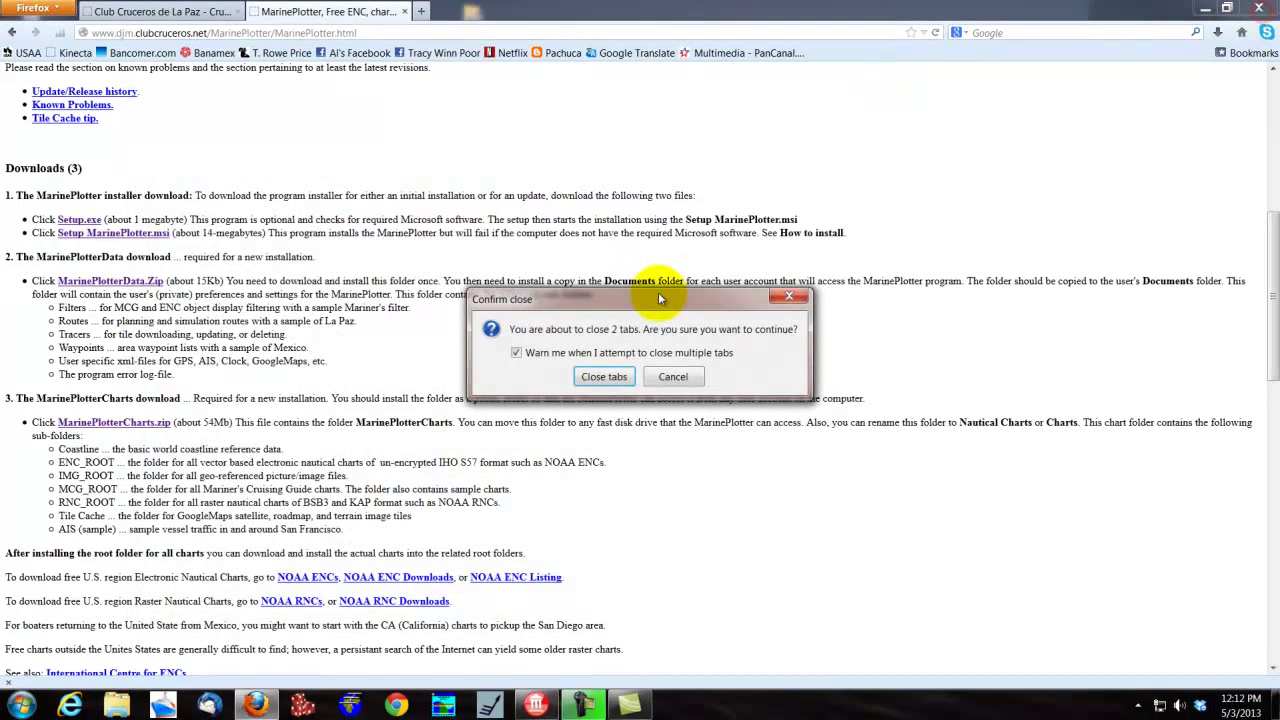
click(605, 378)
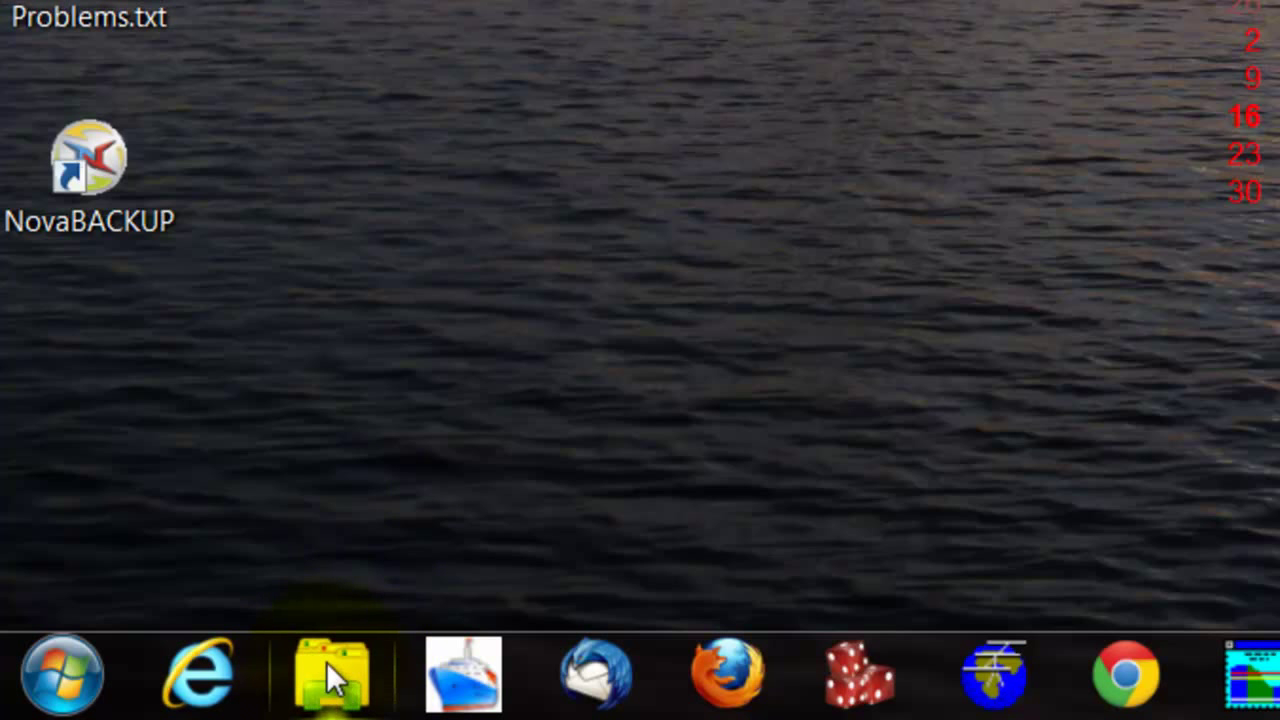
Step: Open the Downloads folder and move setup.exe from it to the desktop
click(334, 688)
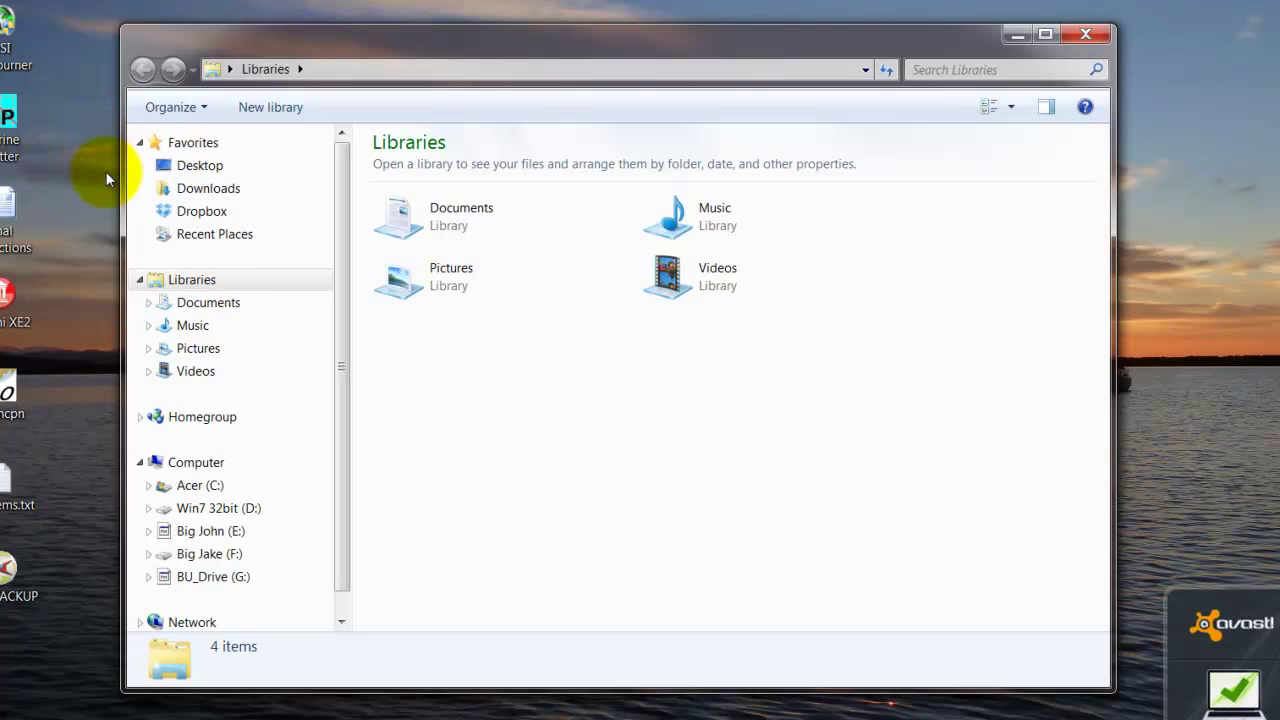
click(222, 192)
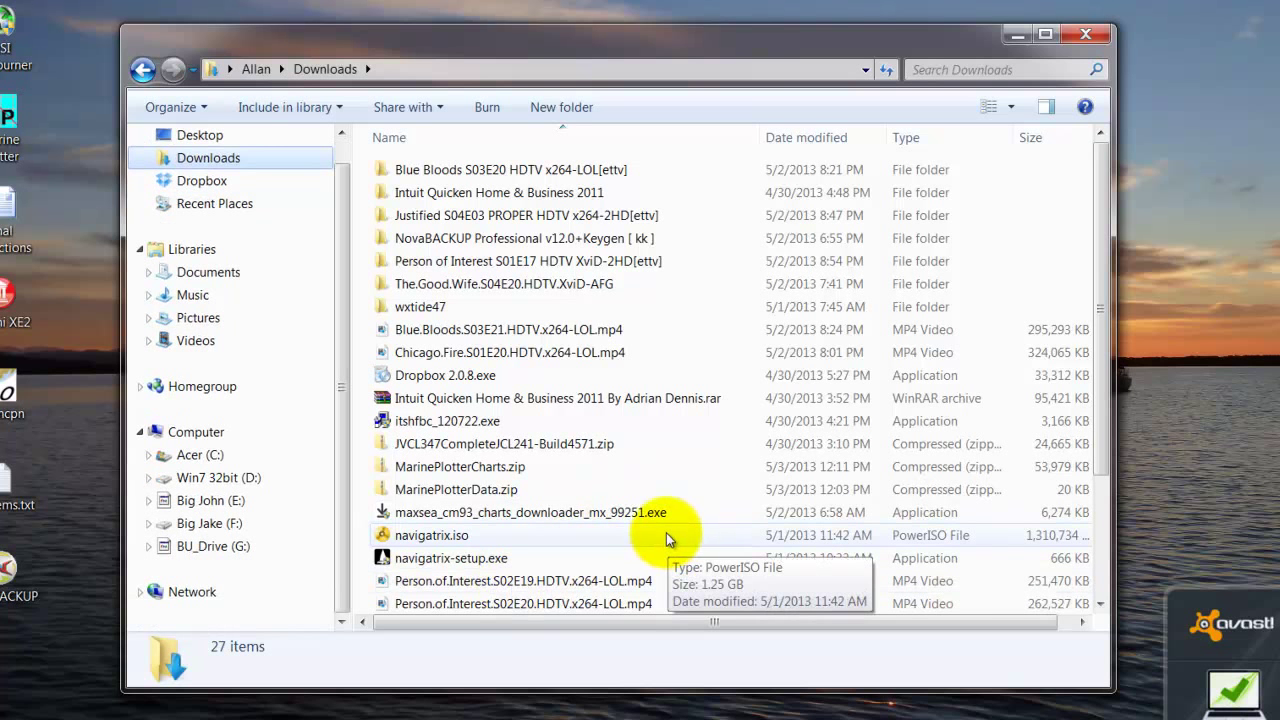
scroll(1105, 360, down, 3)
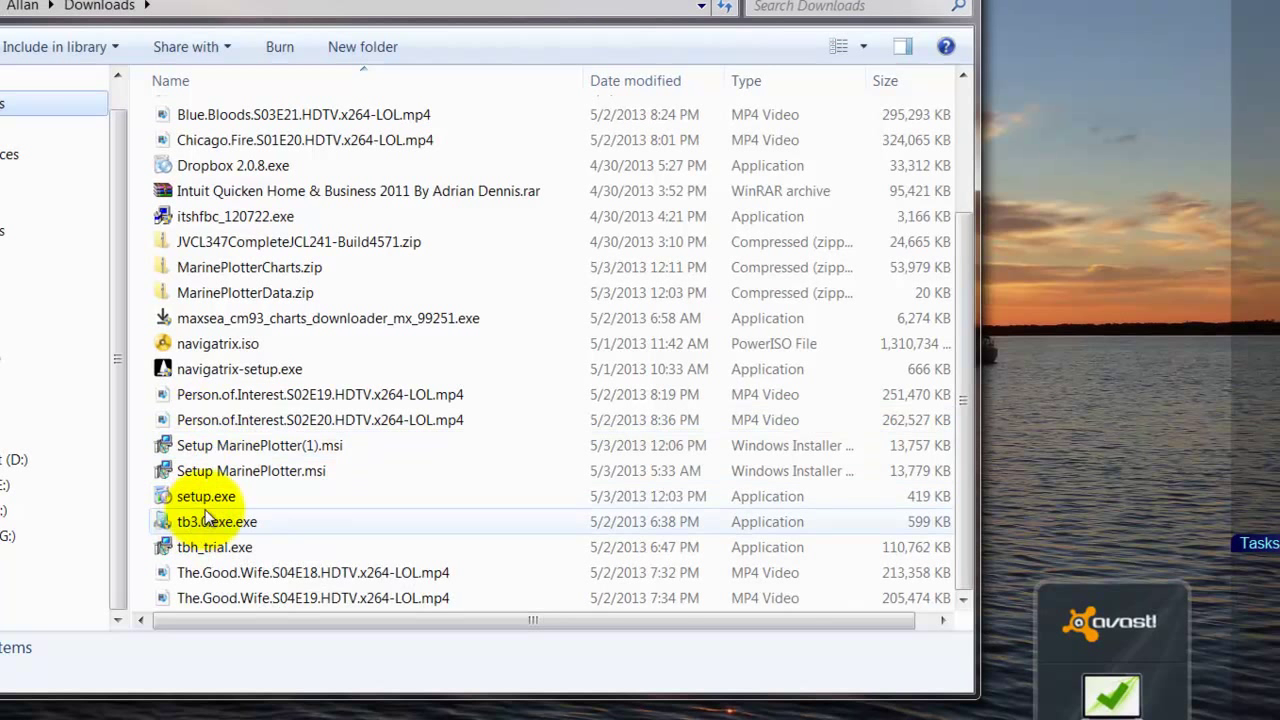
drag(211, 500, 1094, 180)
click(1148, 208)
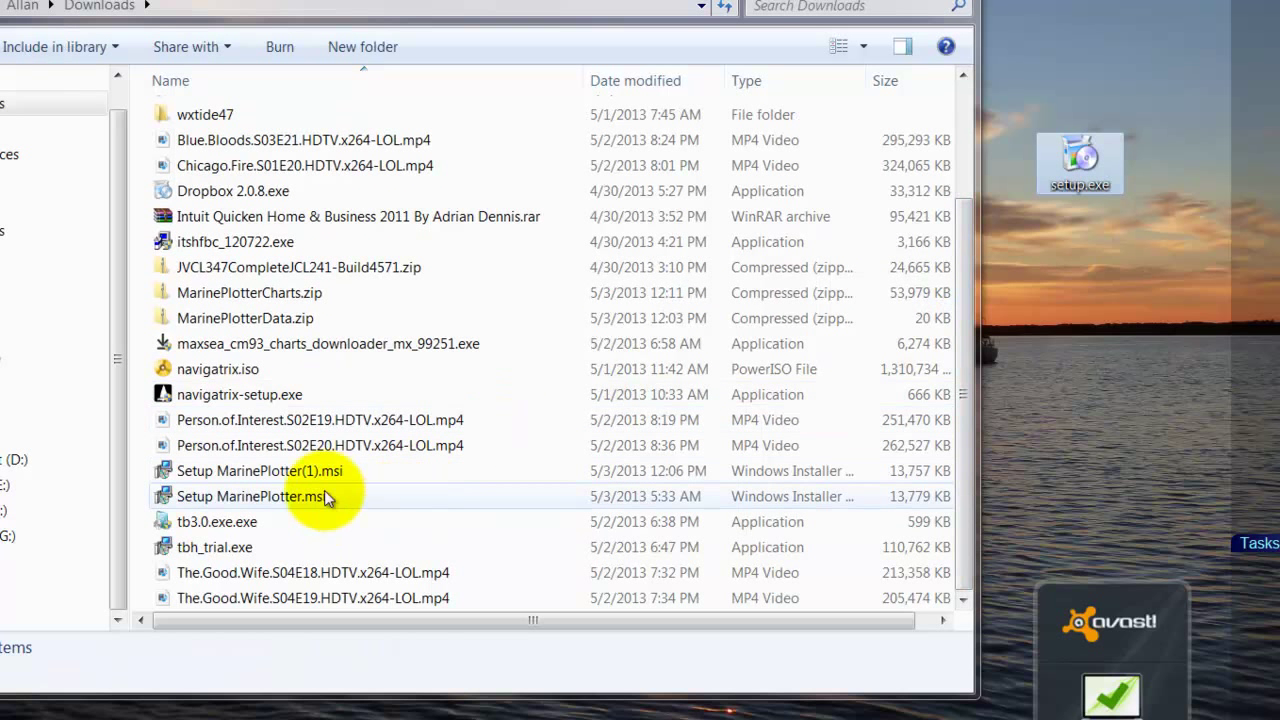
Step: Move Setup MarinePlotter.msi and MarinePlotterData.zip from the Downloads folder to the desktop
click(269, 499)
drag(270, 498, 1100, 77)
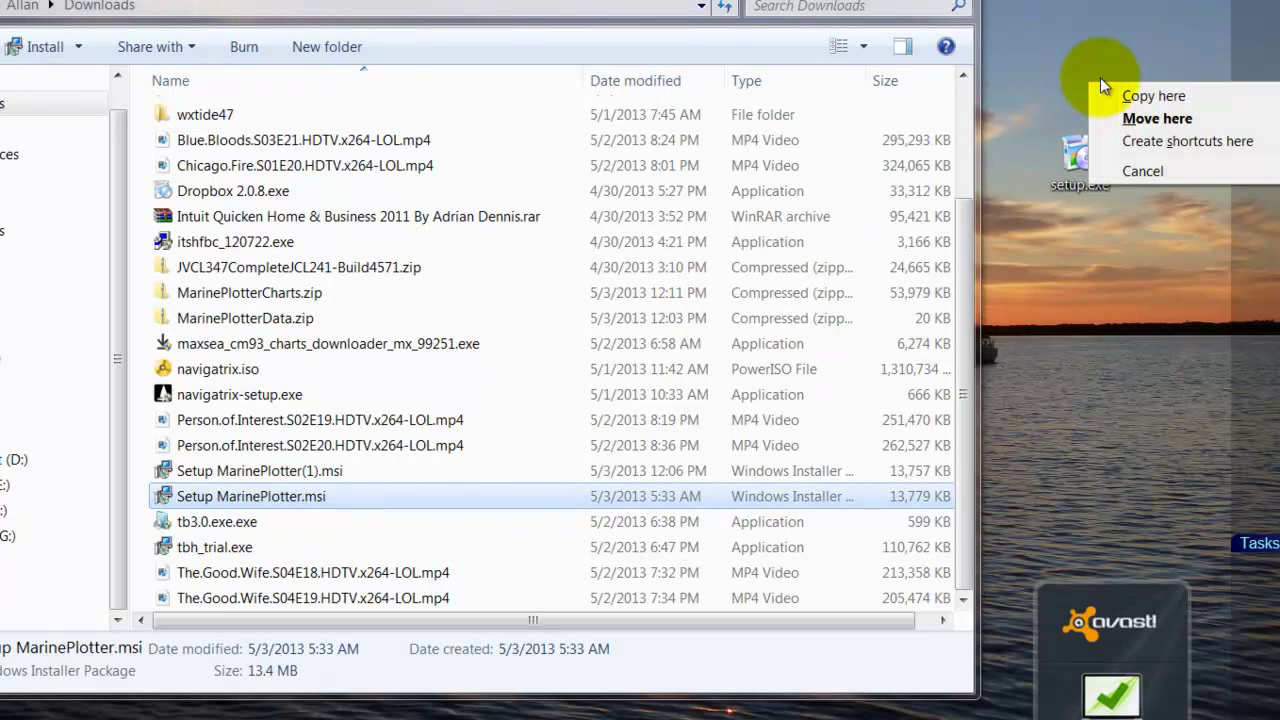
click(1170, 119)
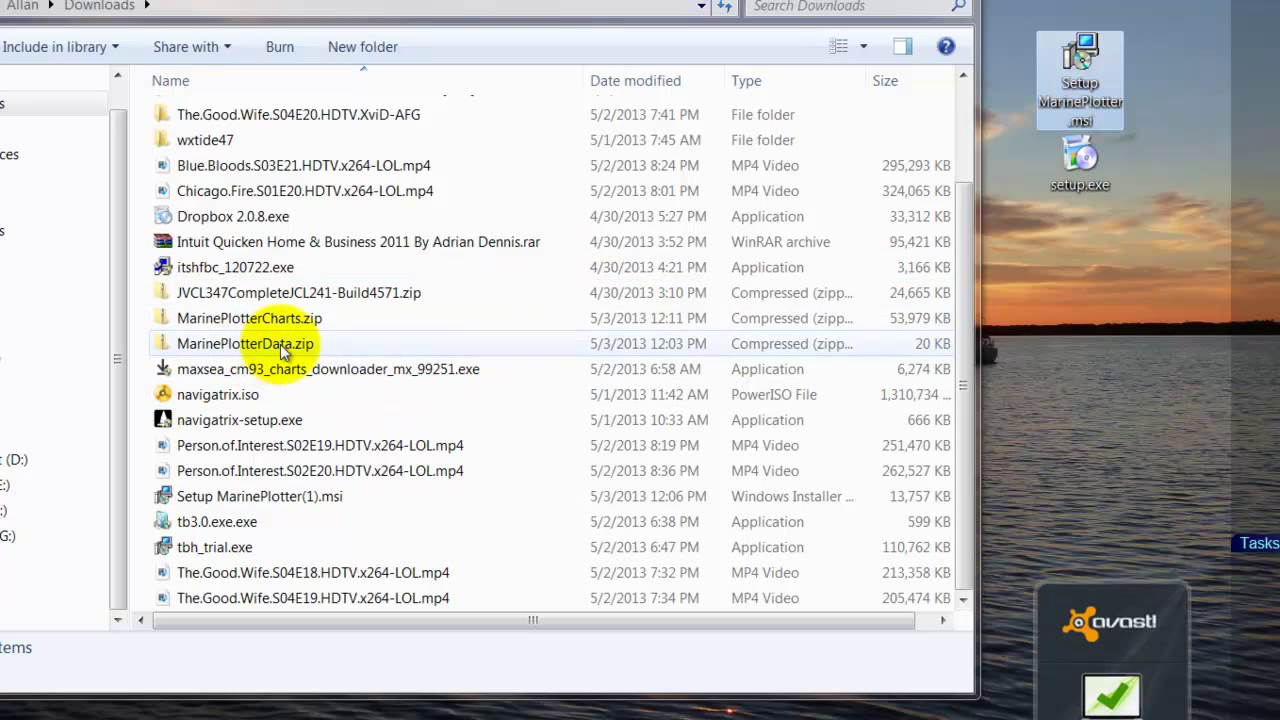
drag(280, 344, 1129, 337)
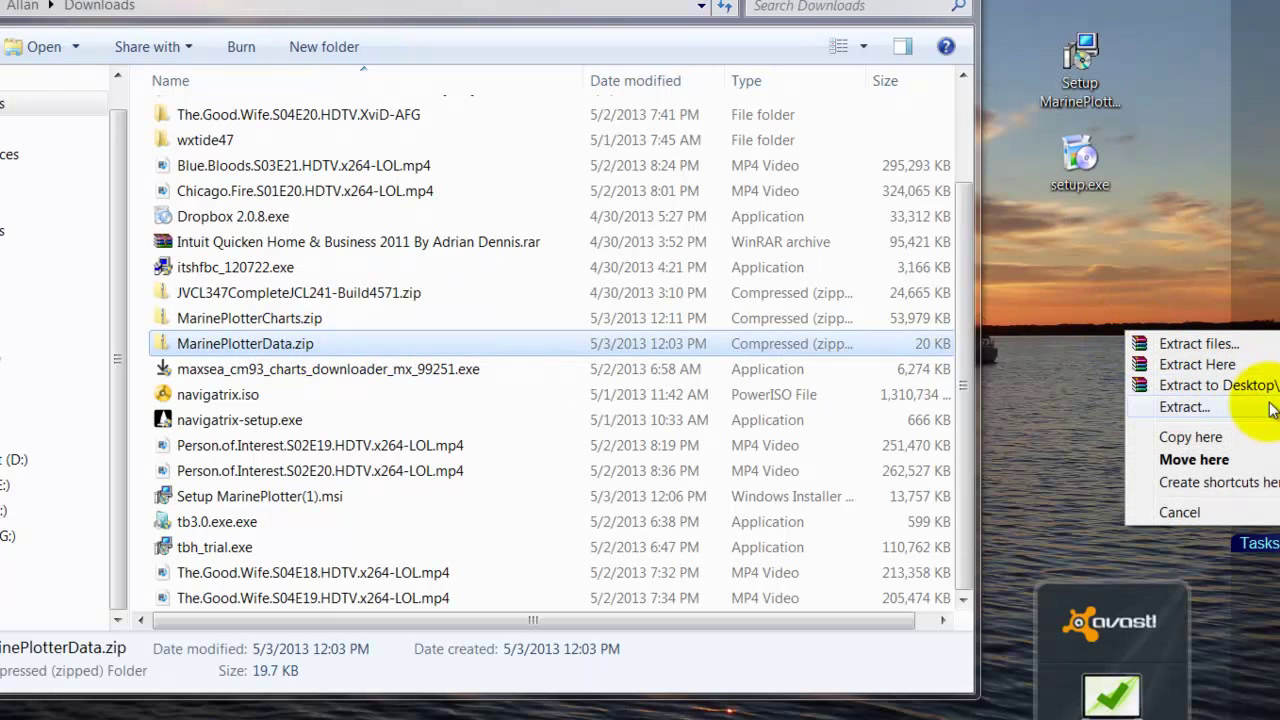
click(1233, 460)
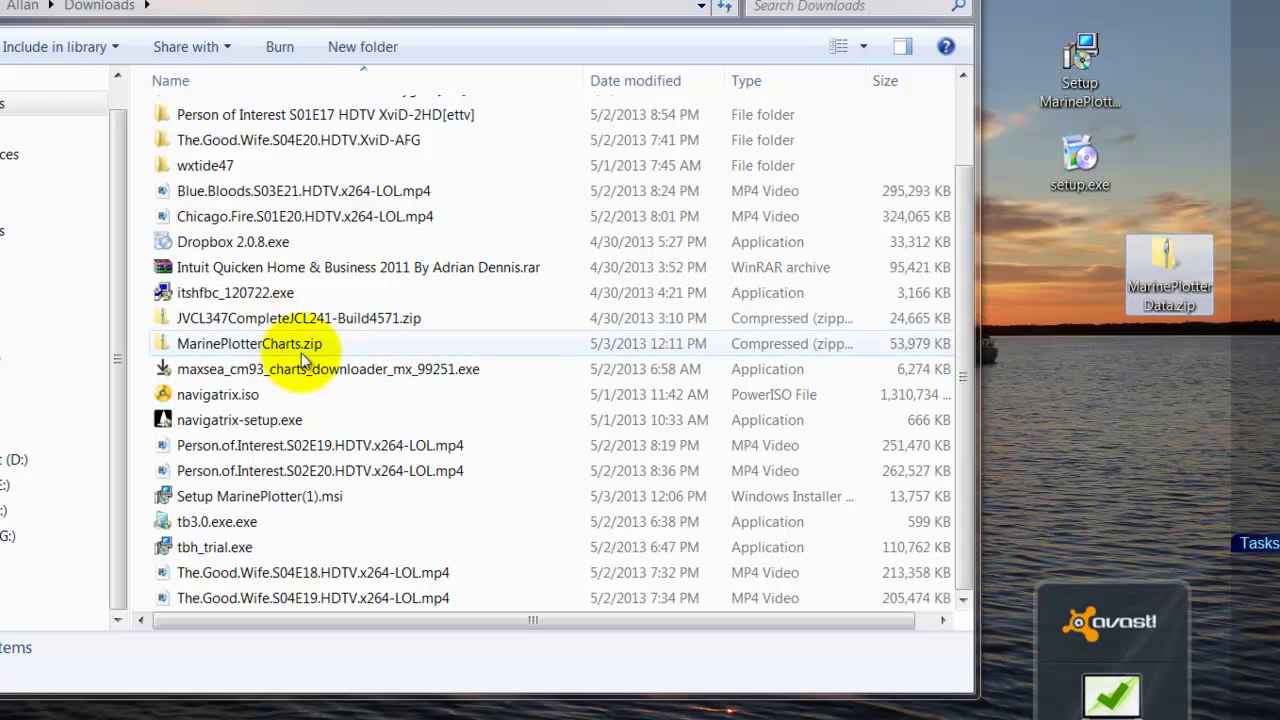
Step: Move MarinePlotterCharts.zip to the desktop beside the other installation files and close the Downloads folder
drag(291, 345, 1105, 396)
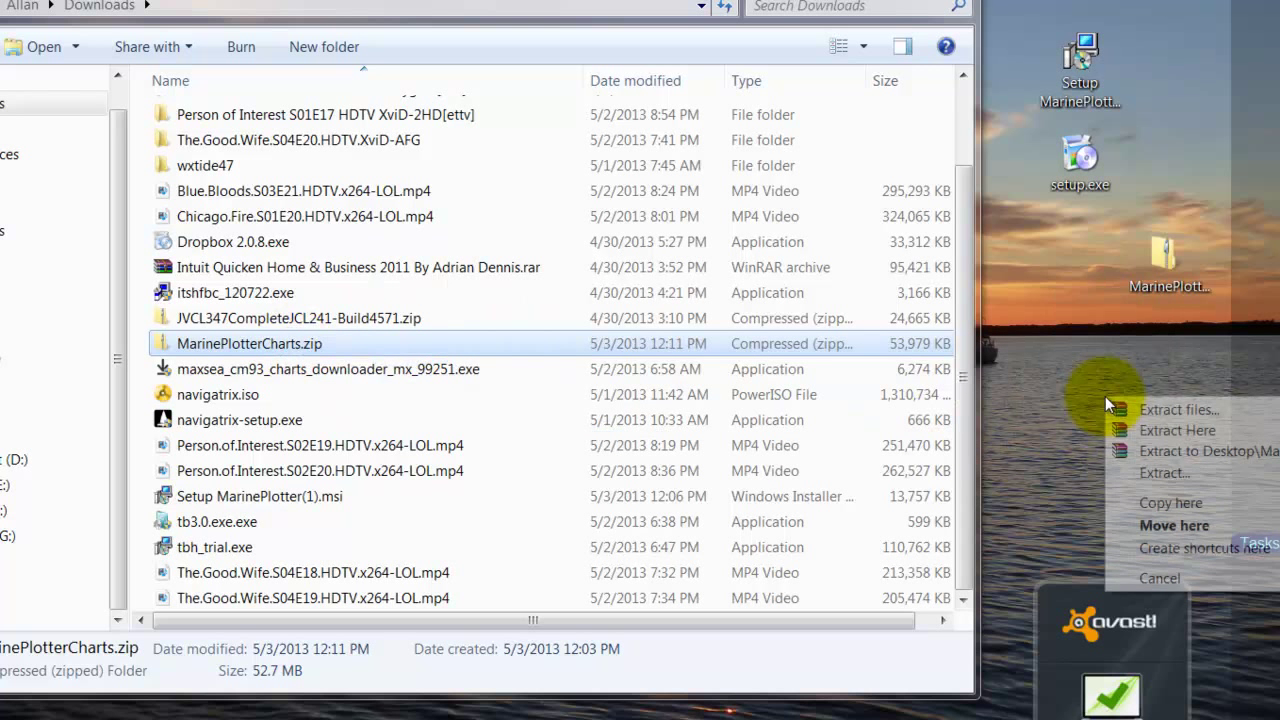
click(1174, 525)
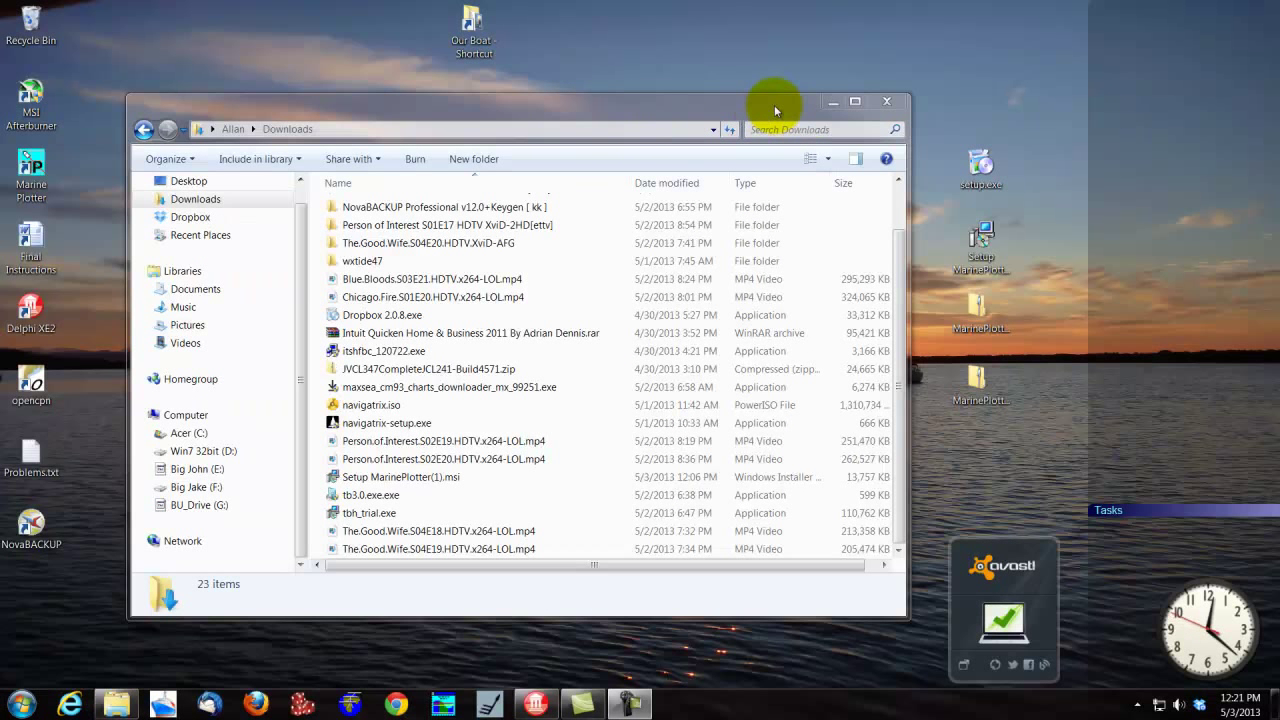
click(888, 103)
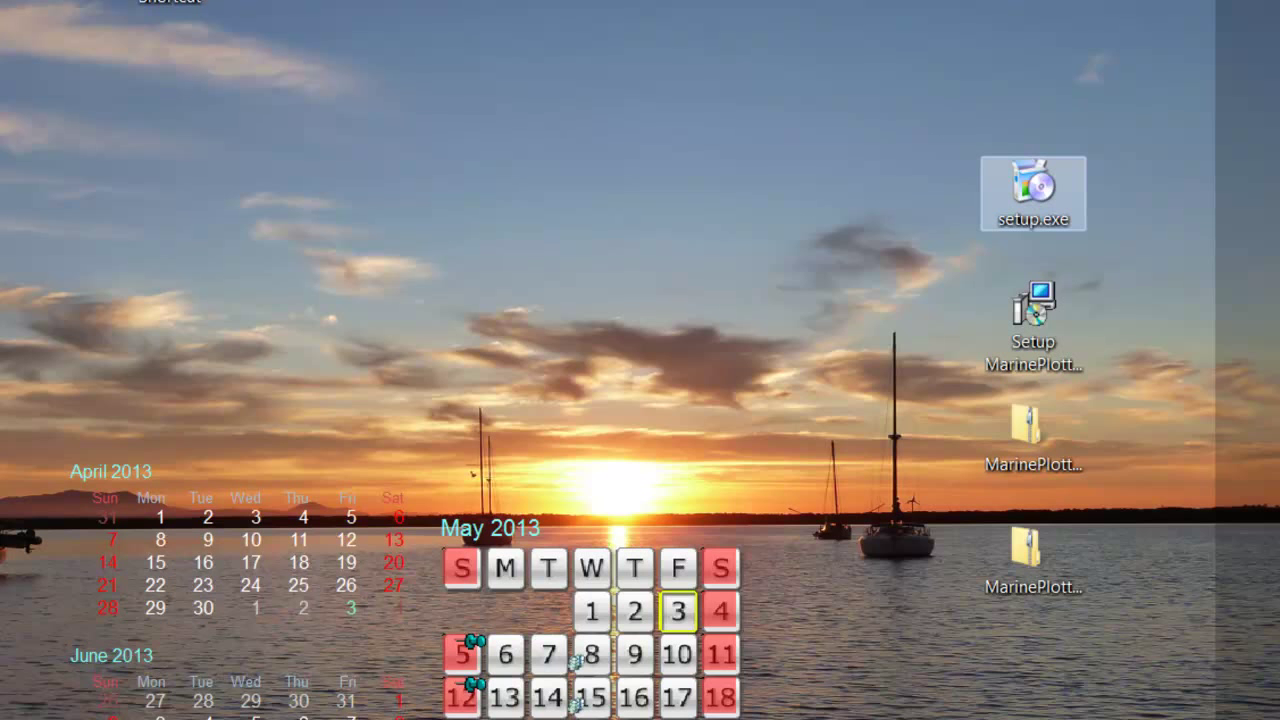
Step: Run setup.exe from the desktop and accept the Microsoft .NET Framework 4 license terms
key(Return)
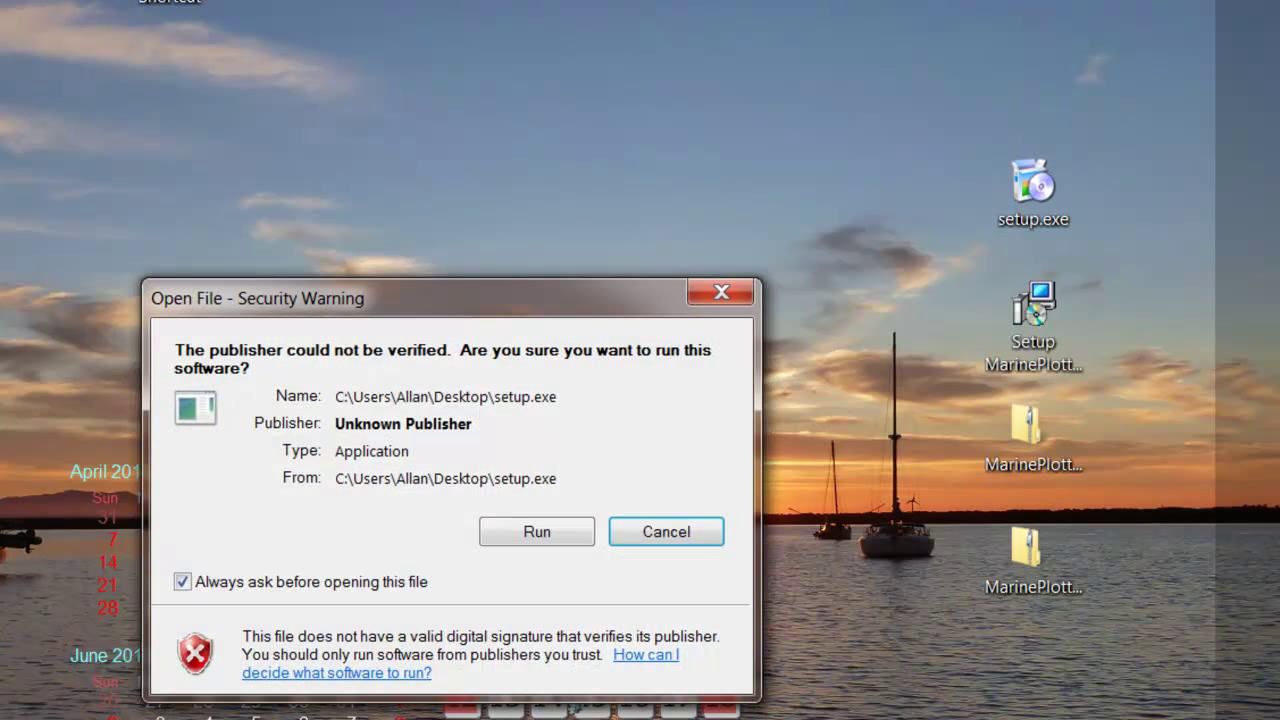
key(Return)
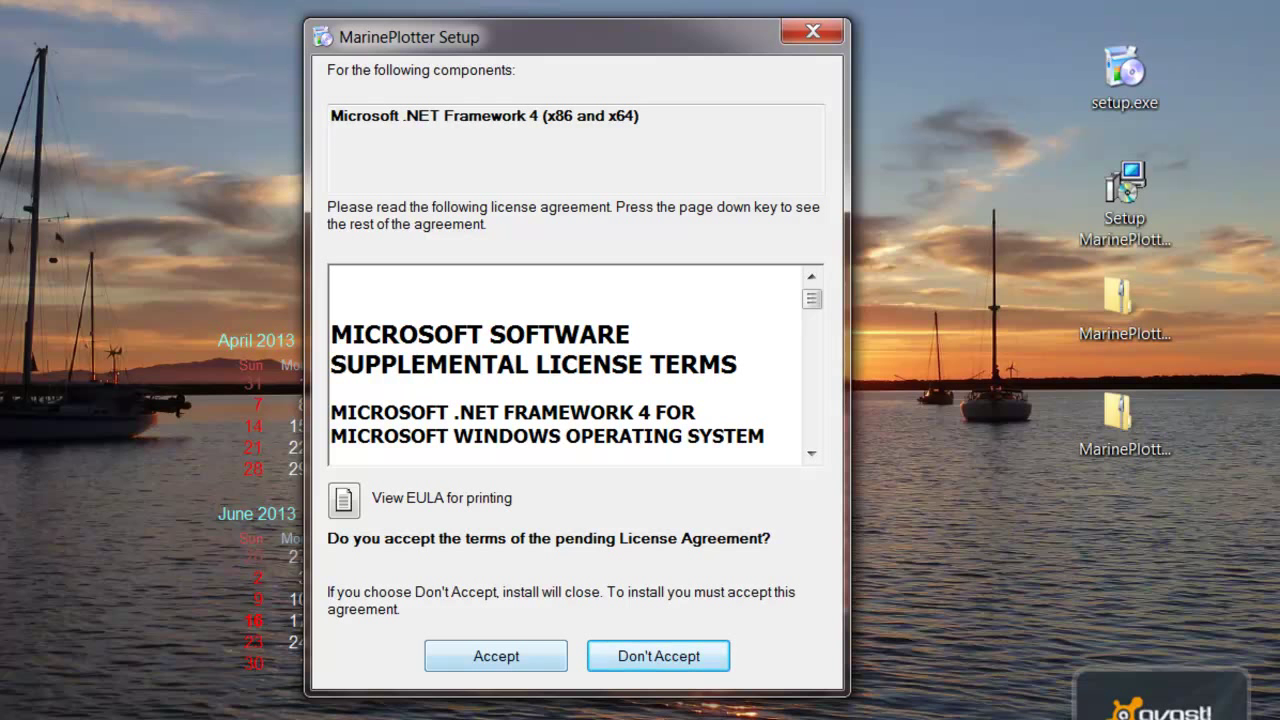
key(Return)
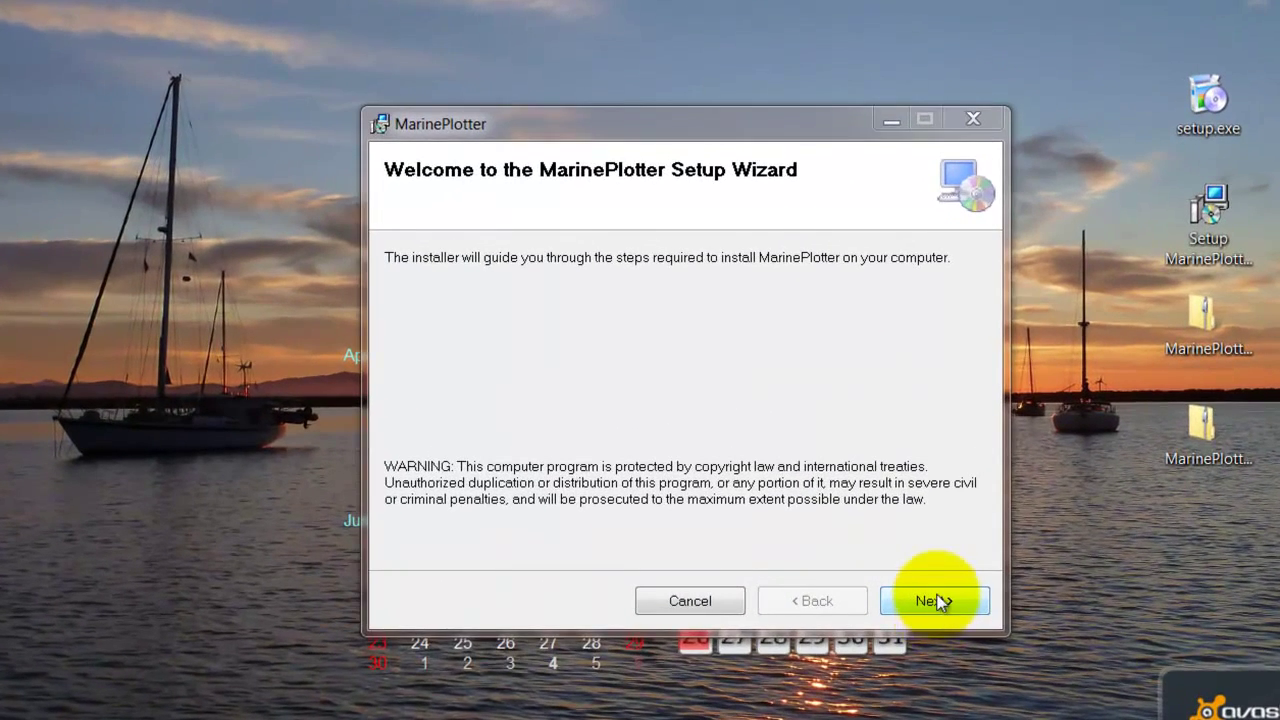
Step: Proceed past the setup wizard's welcome page and agree to the MarinePlotter license agreement
click(906, 582)
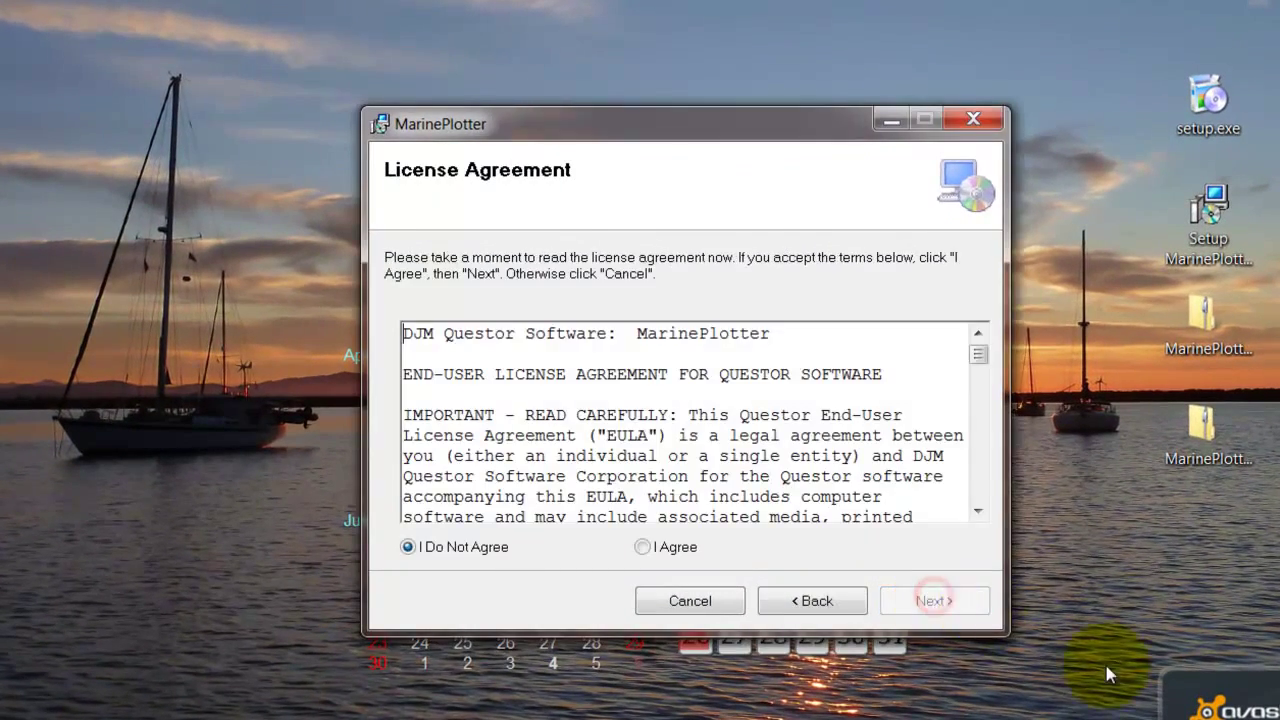
click(643, 547)
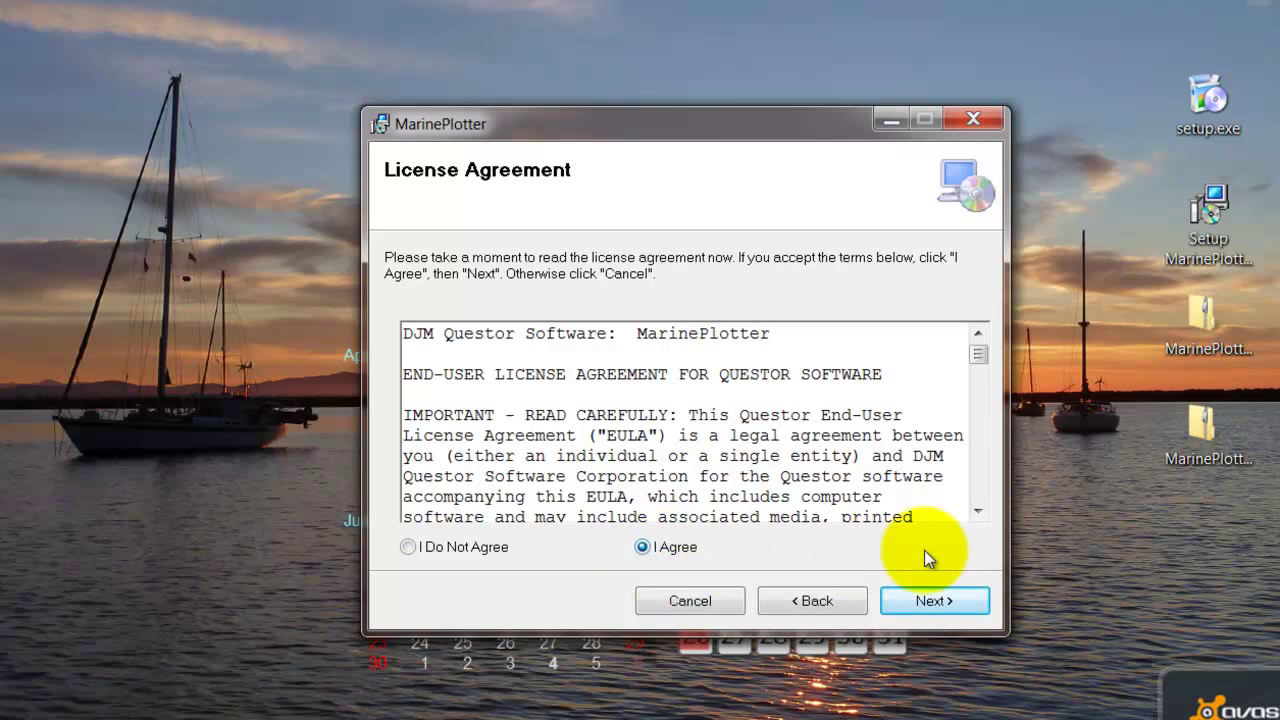
click(936, 603)
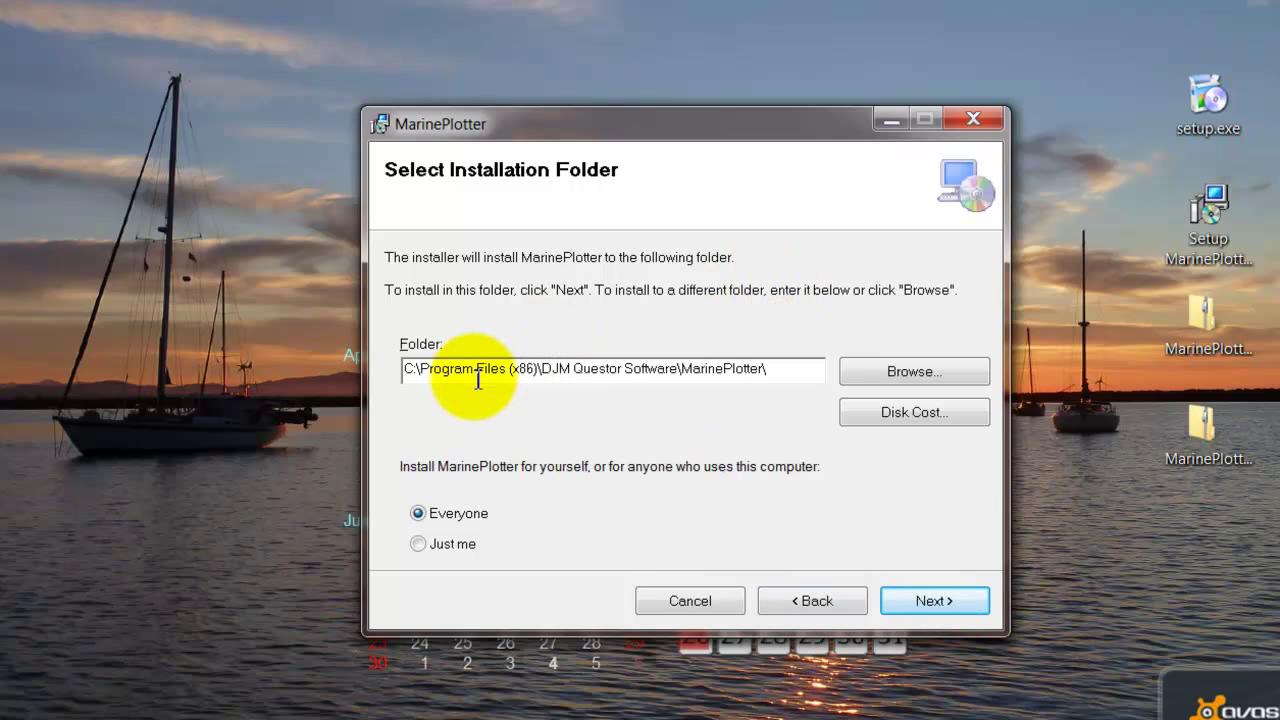
Step: Install MarinePlotter for everyone in C:\Program Files (x86)\DJM Questor Software\MarinePlotter\ and close the finished installer
click(390, 370)
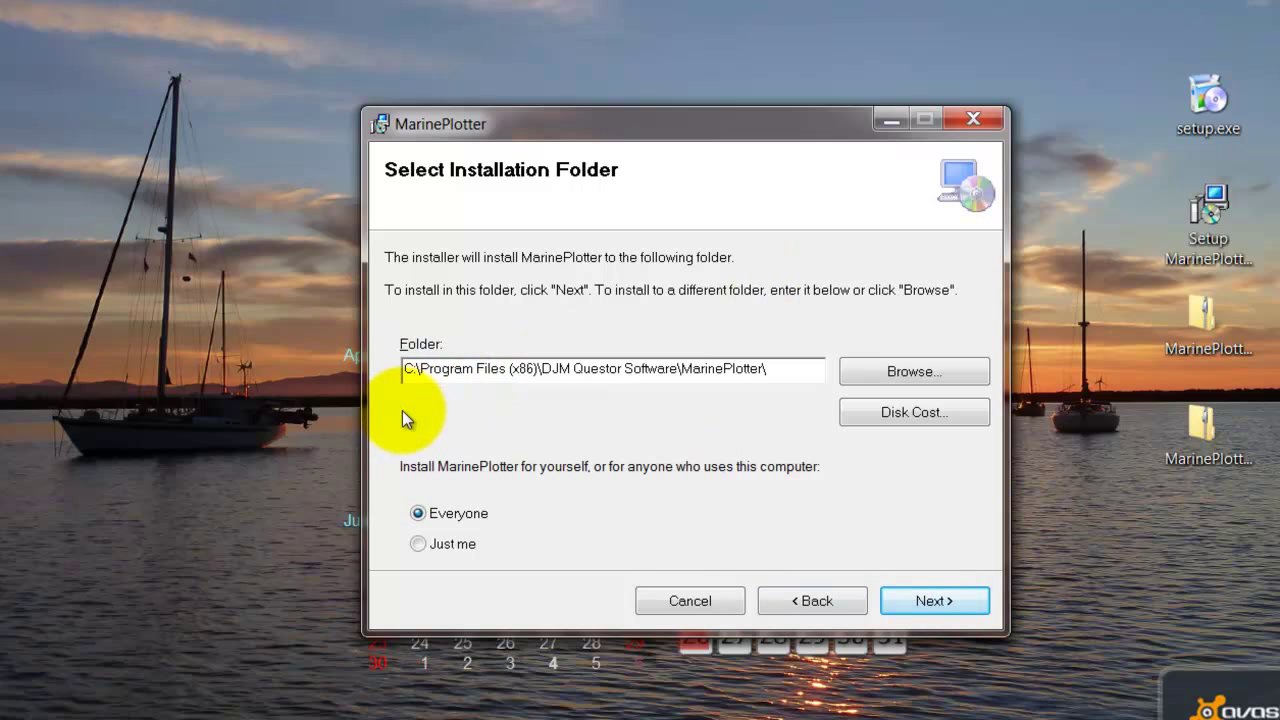
click(410, 369)
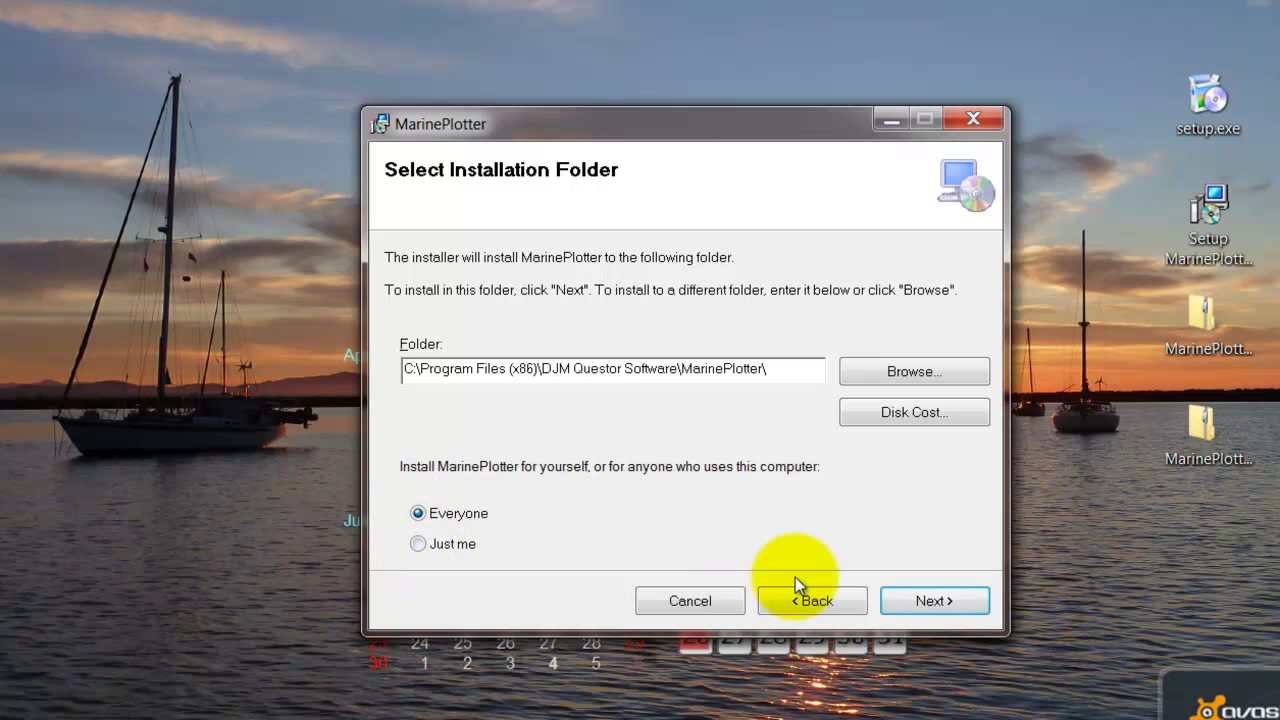
click(963, 604)
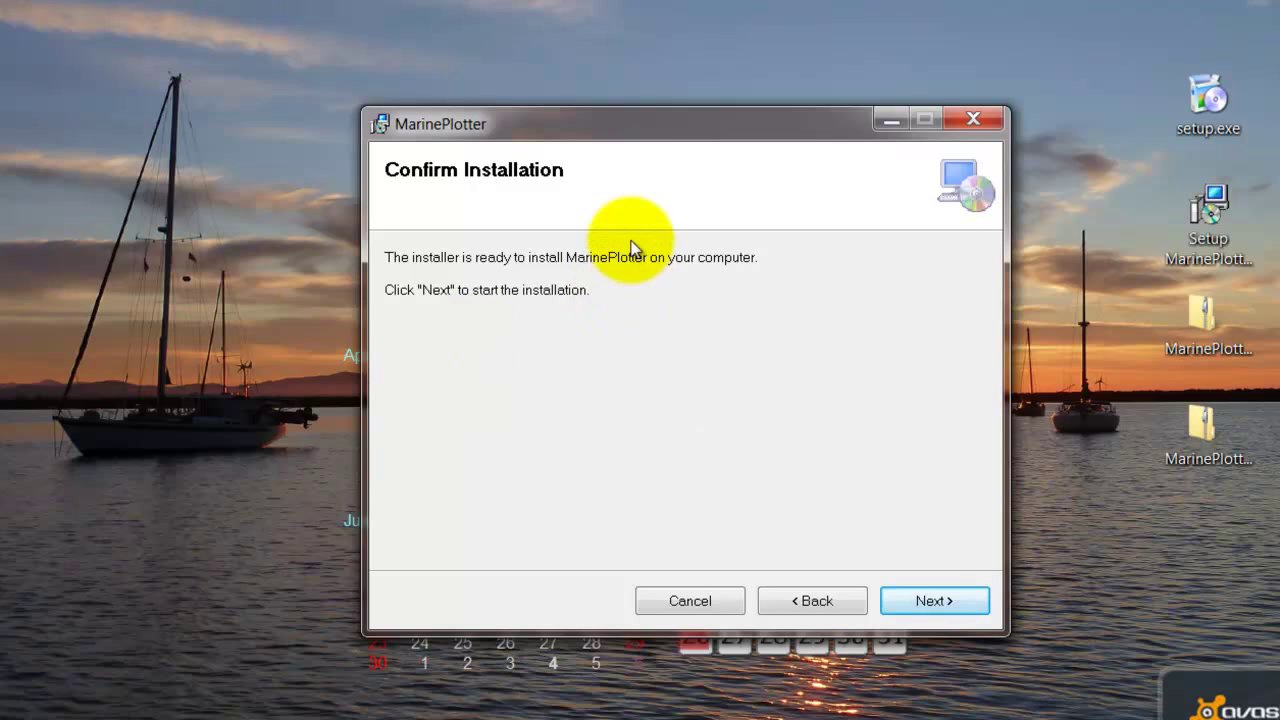
click(912, 604)
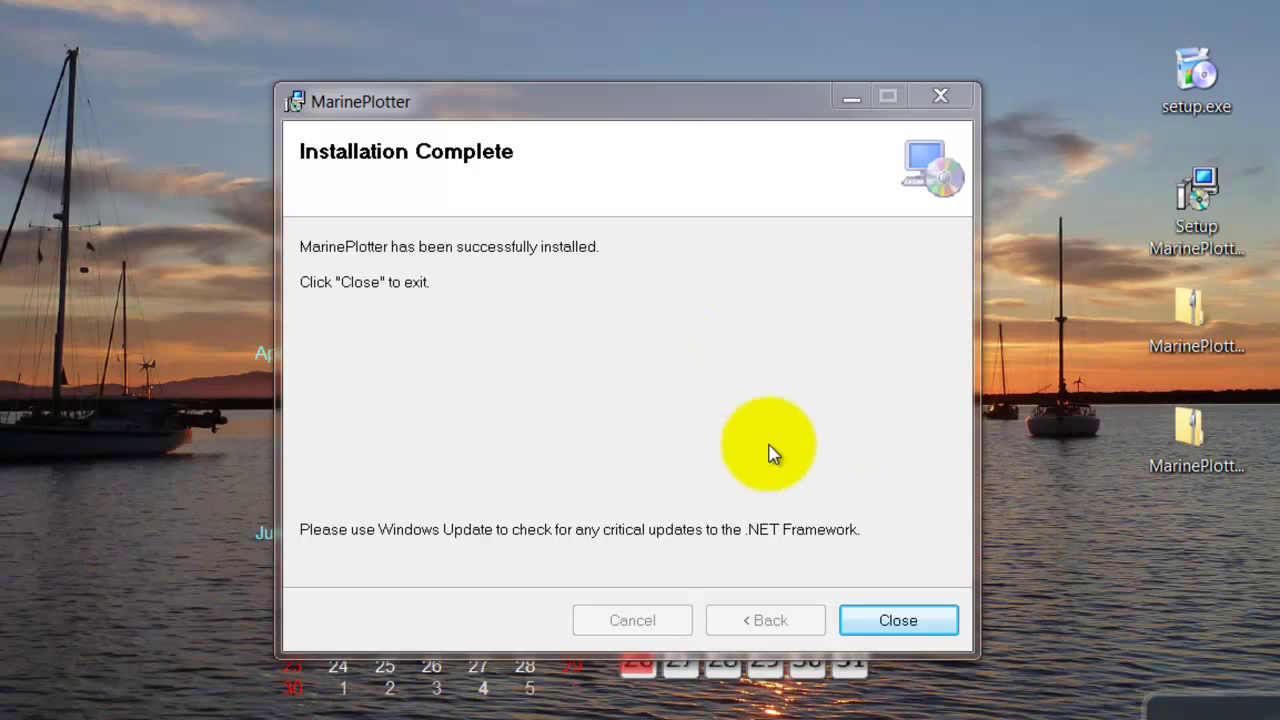
click(898, 620)
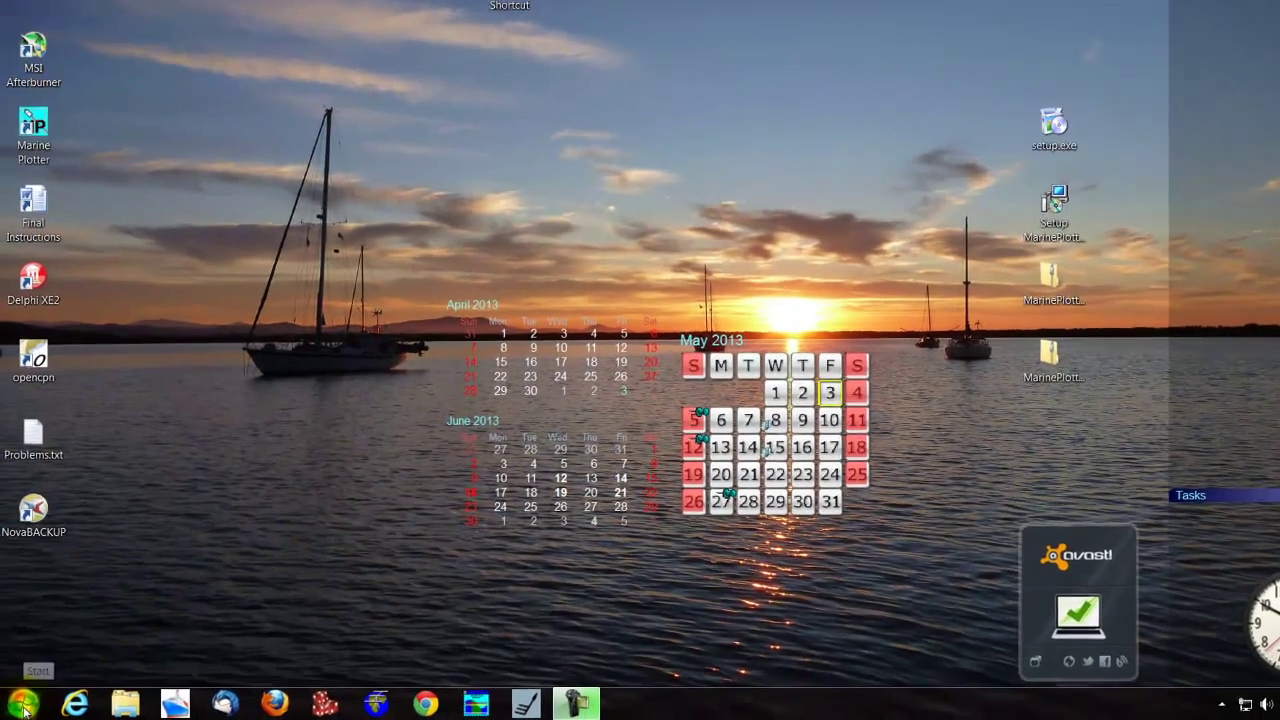
Step: Create a desktop shortcut to MarinePlotter from the DJM Questor Software program group
click(24, 704)
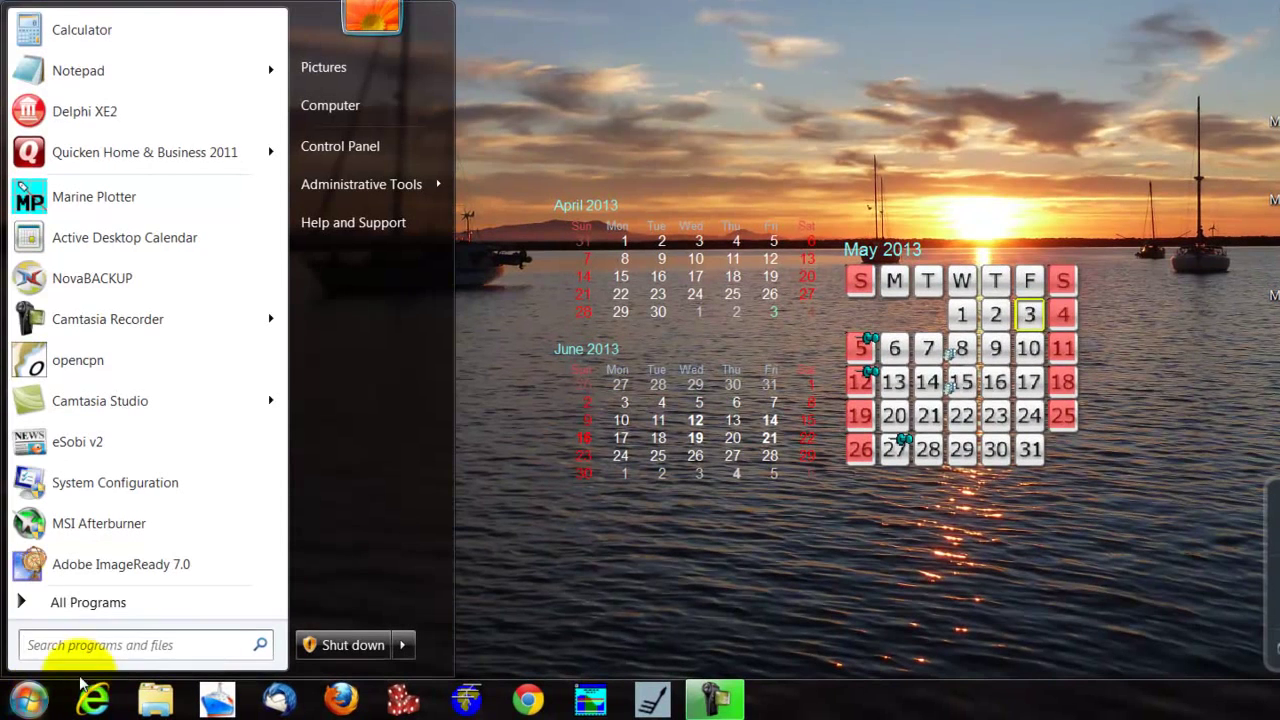
click(90, 603)
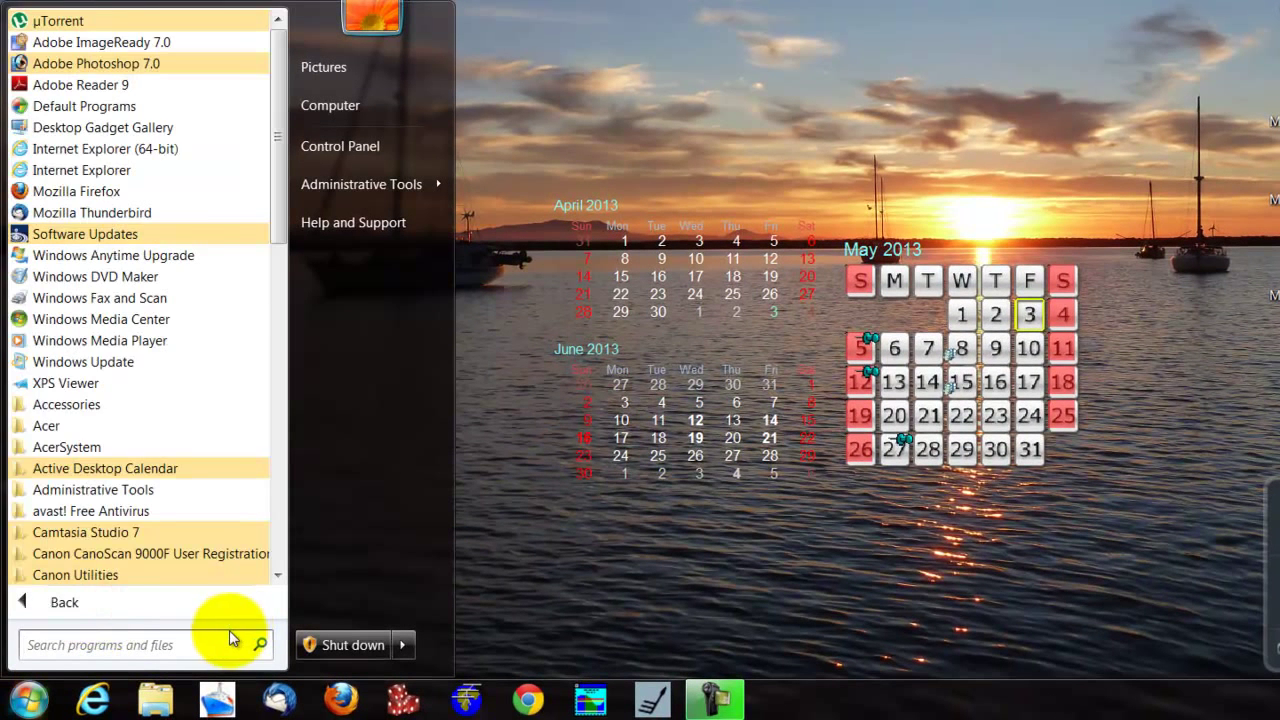
scroll(124, 425, down, 5)
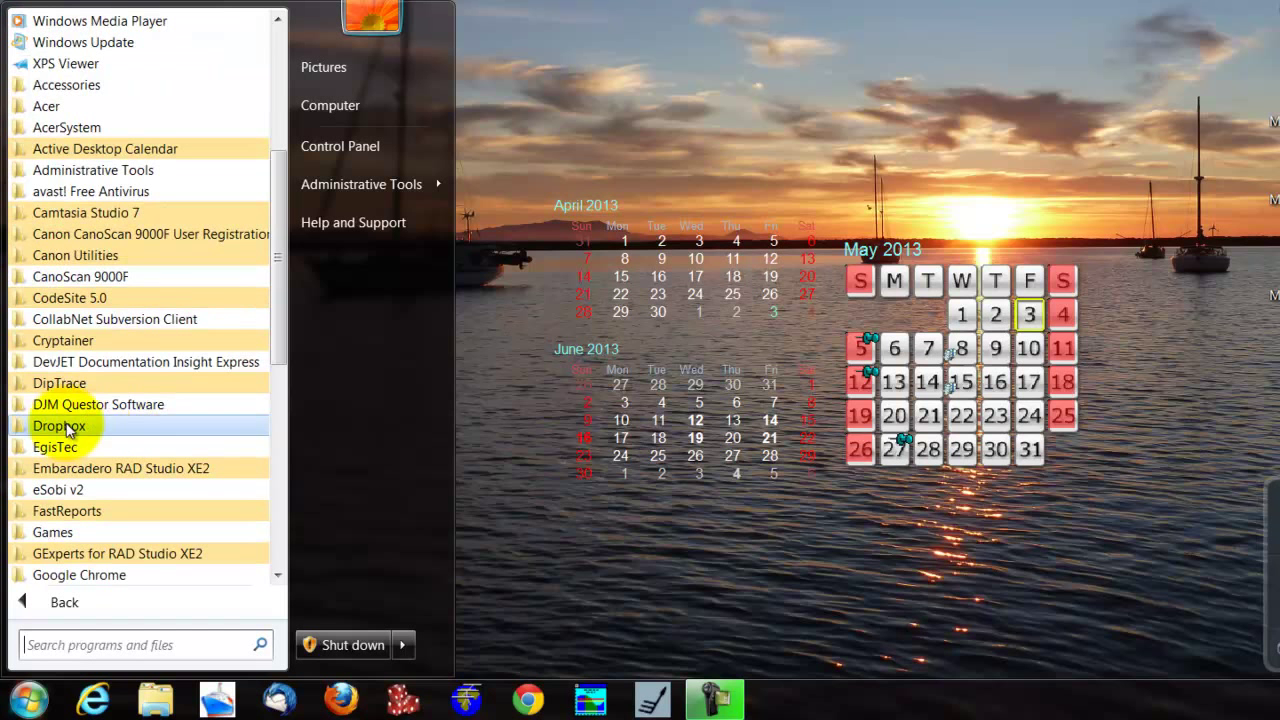
click(98, 406)
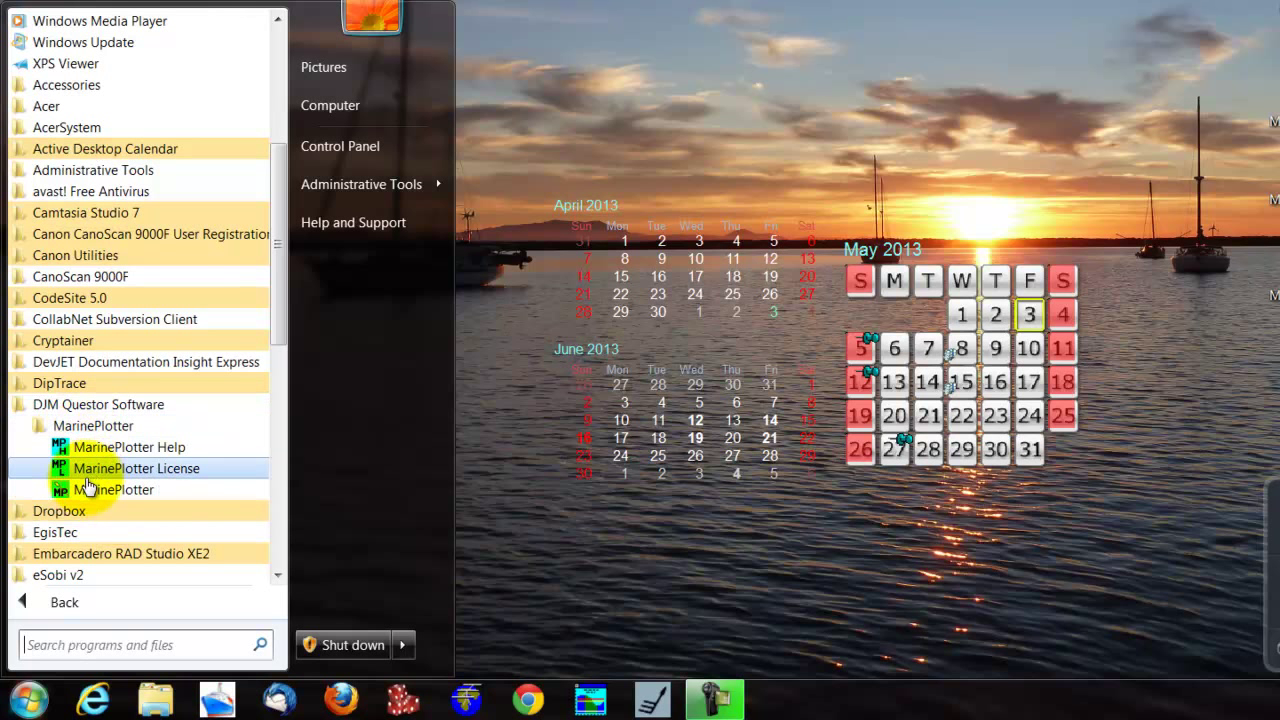
drag(103, 500, 613, 565)
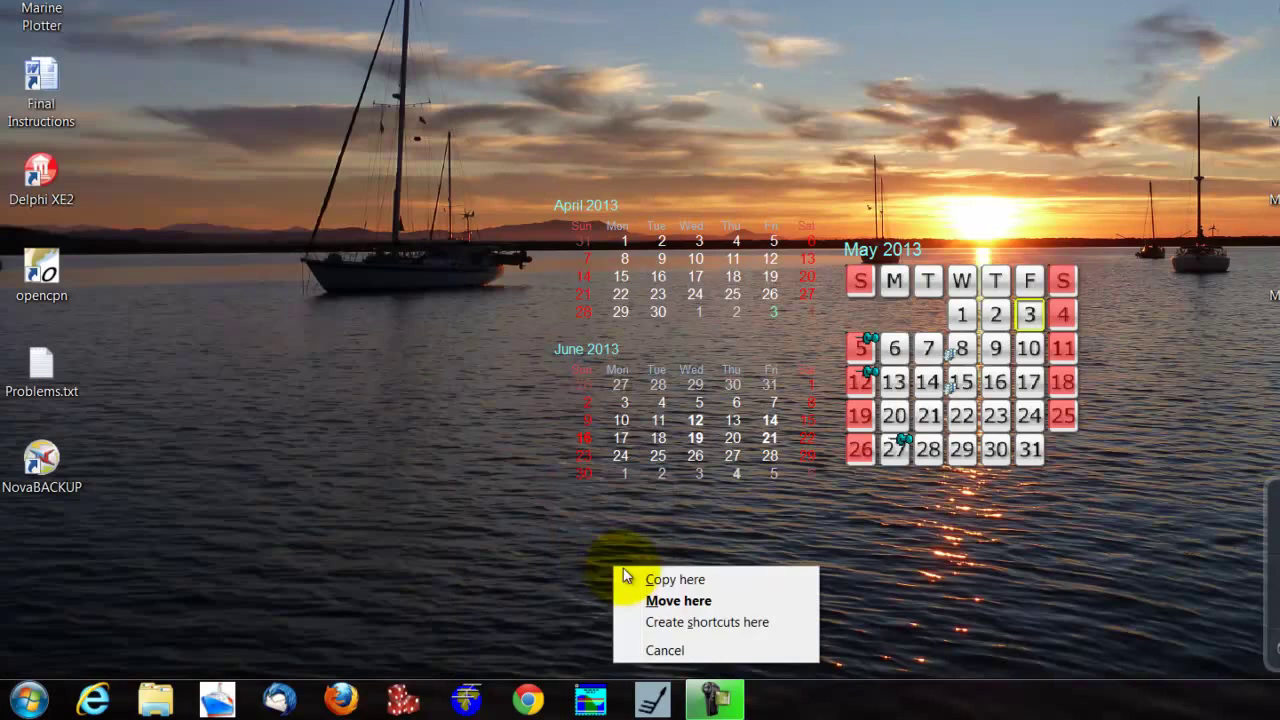
click(726, 625)
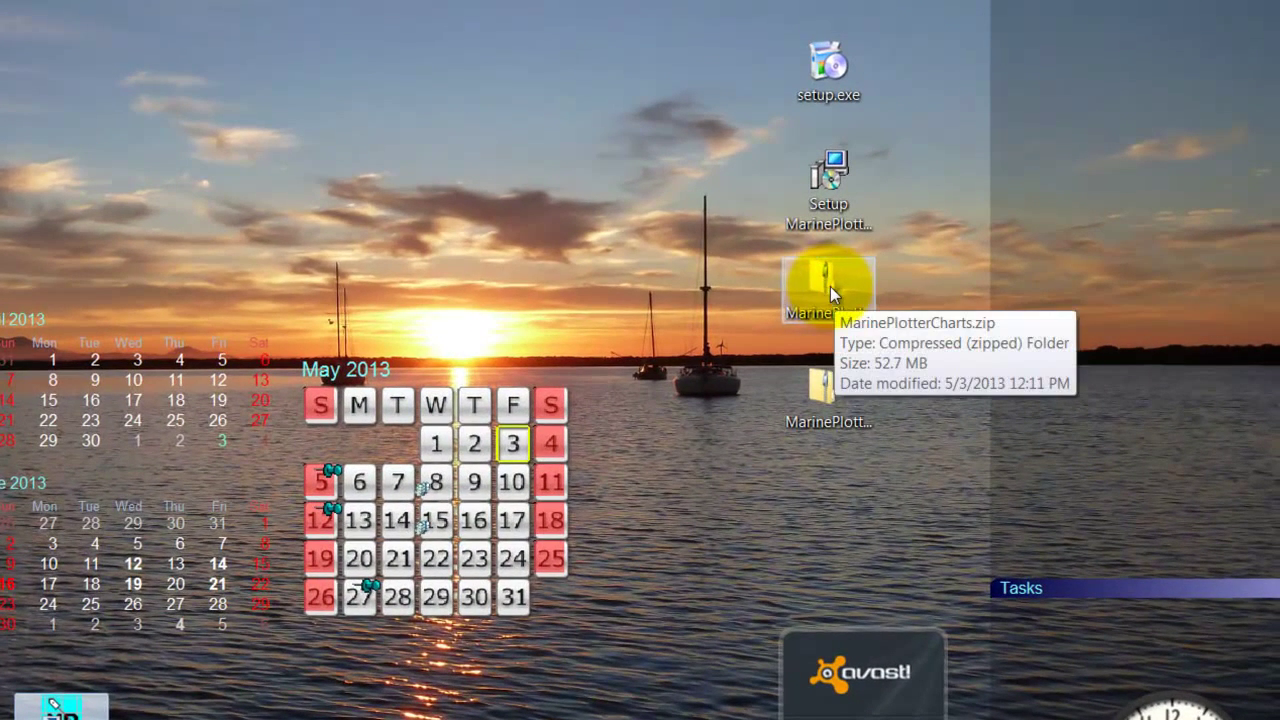
Step: Start extracting all files from MarinePlotterCharts.zip on the desktop with the Windows extraction wizard
click(831, 293)
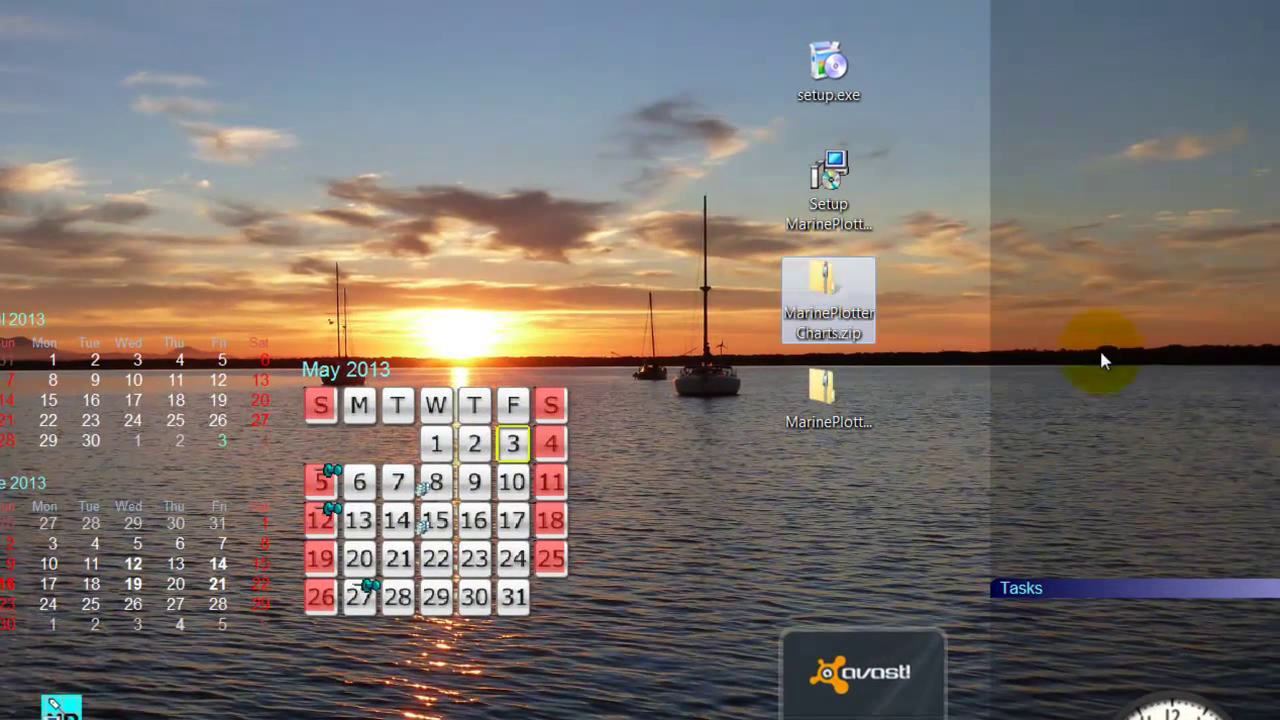
right_click(830, 276)
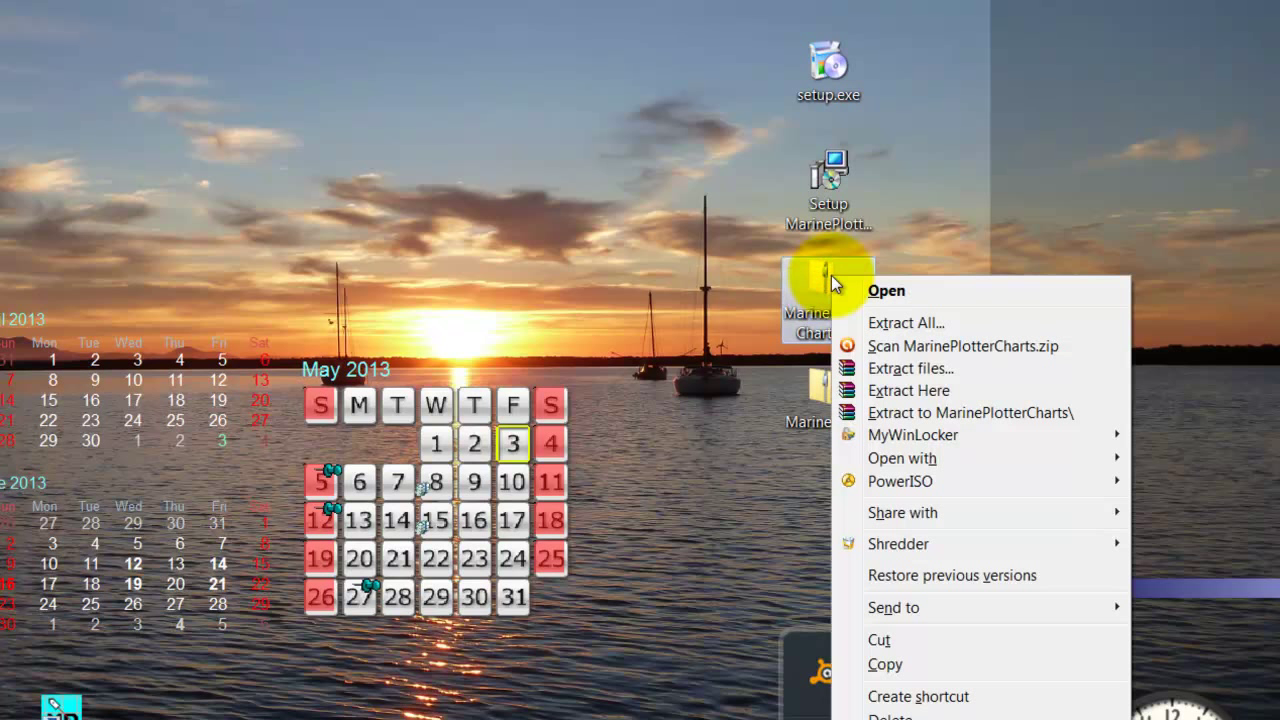
click(935, 323)
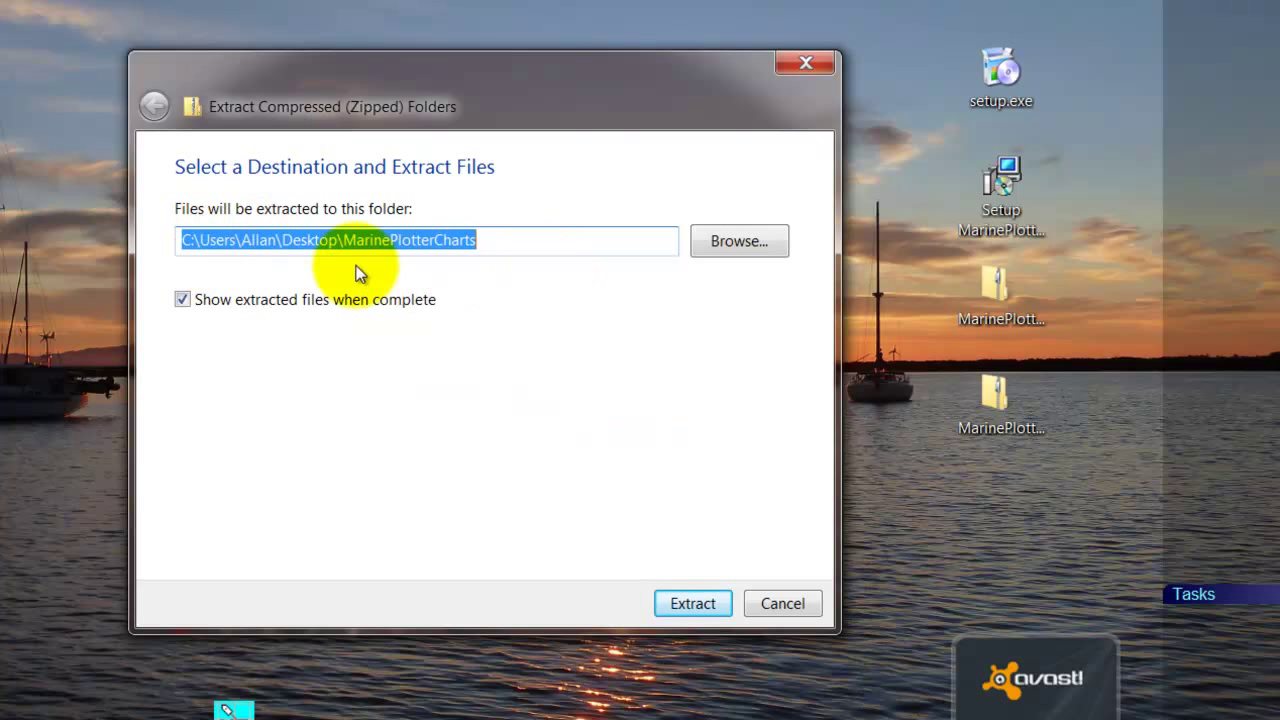
Step: Set the charts extraction destination to the My Documents folder of the user's profile on drive C:
click(744, 240)
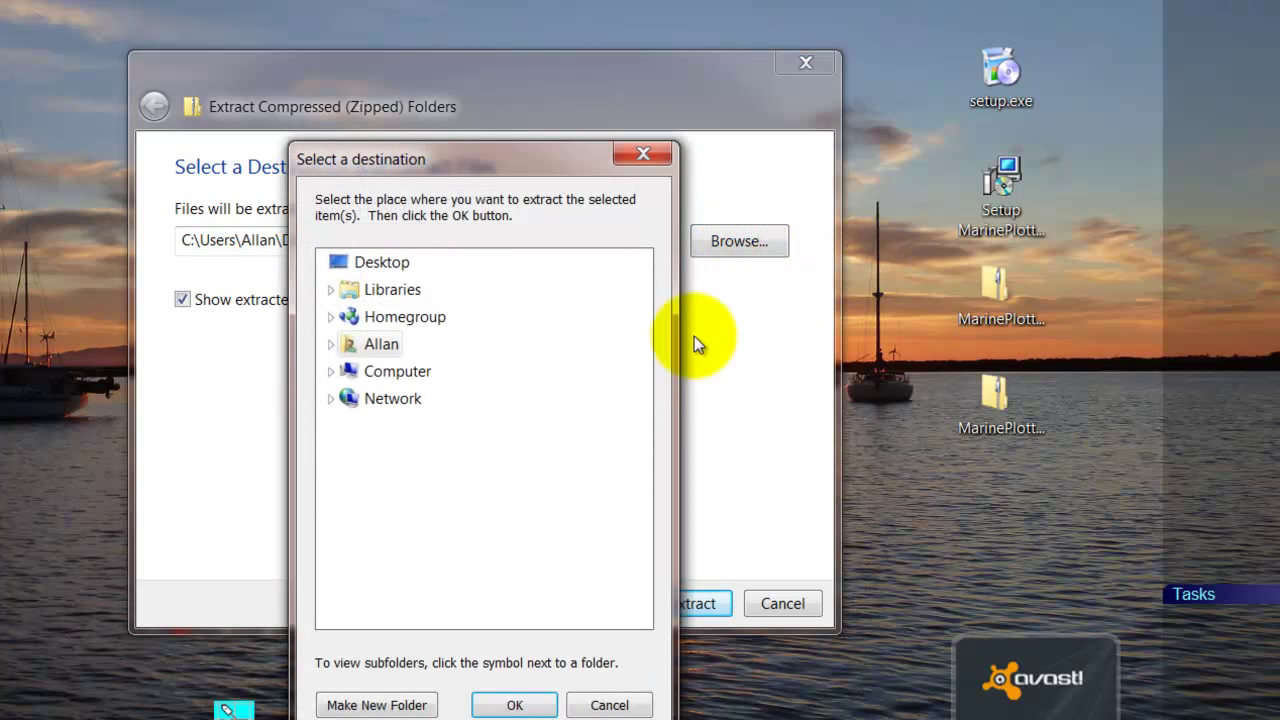
click(330, 371)
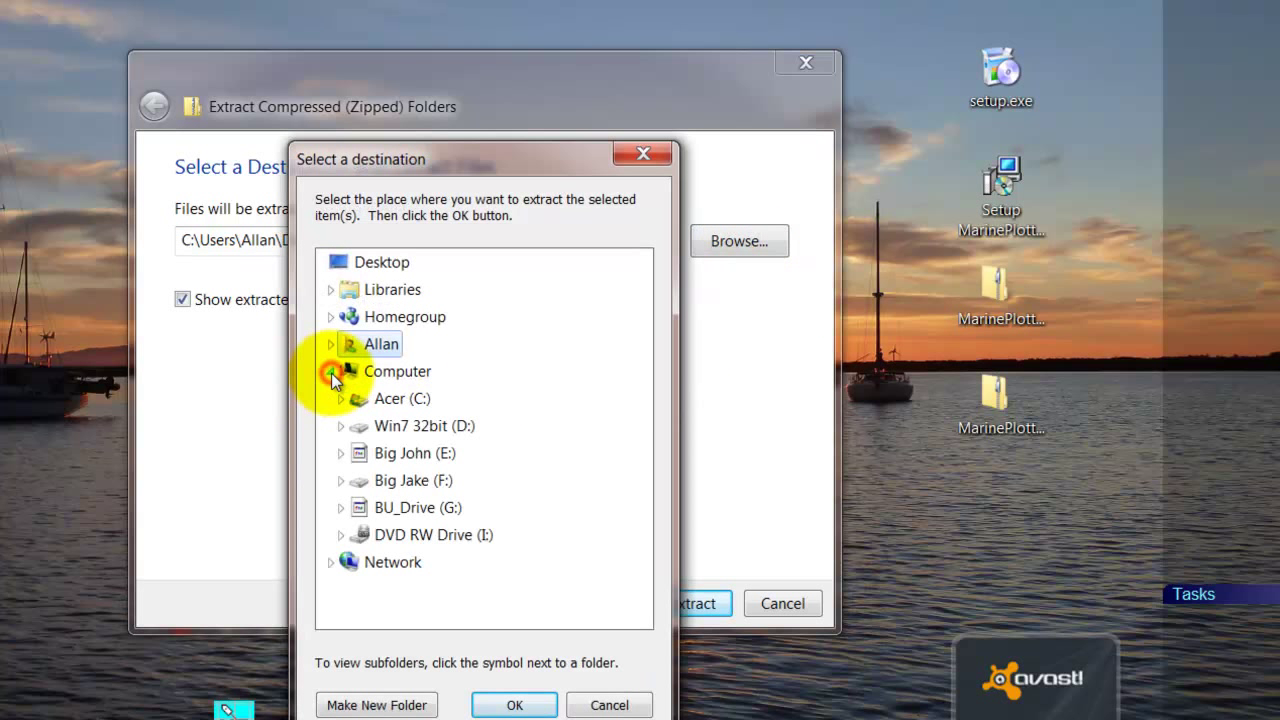
click(340, 398)
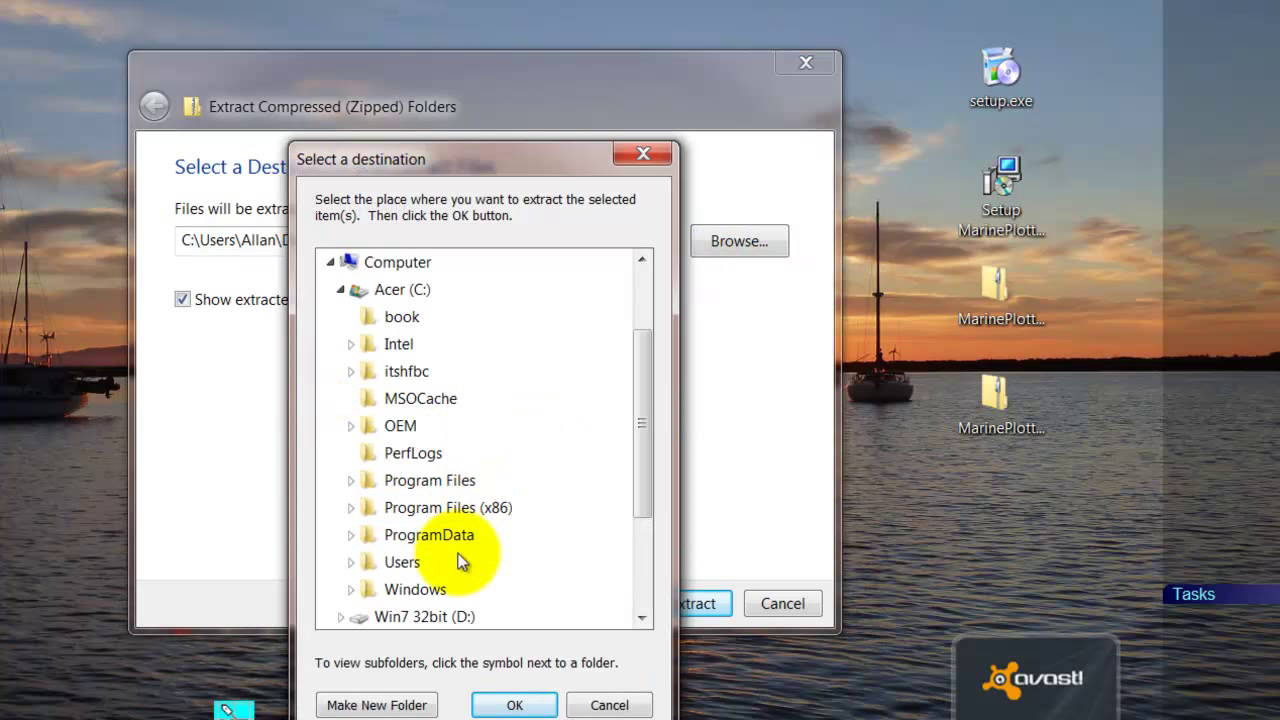
click(350, 566)
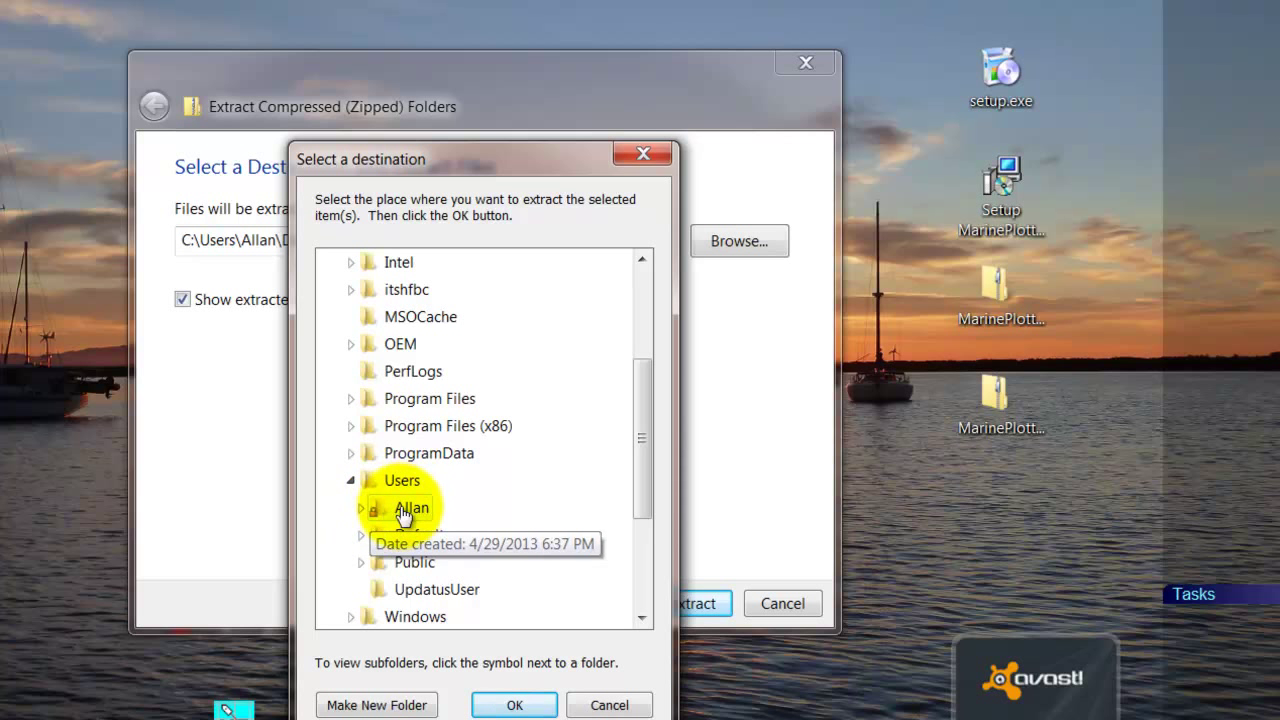
click(358, 510)
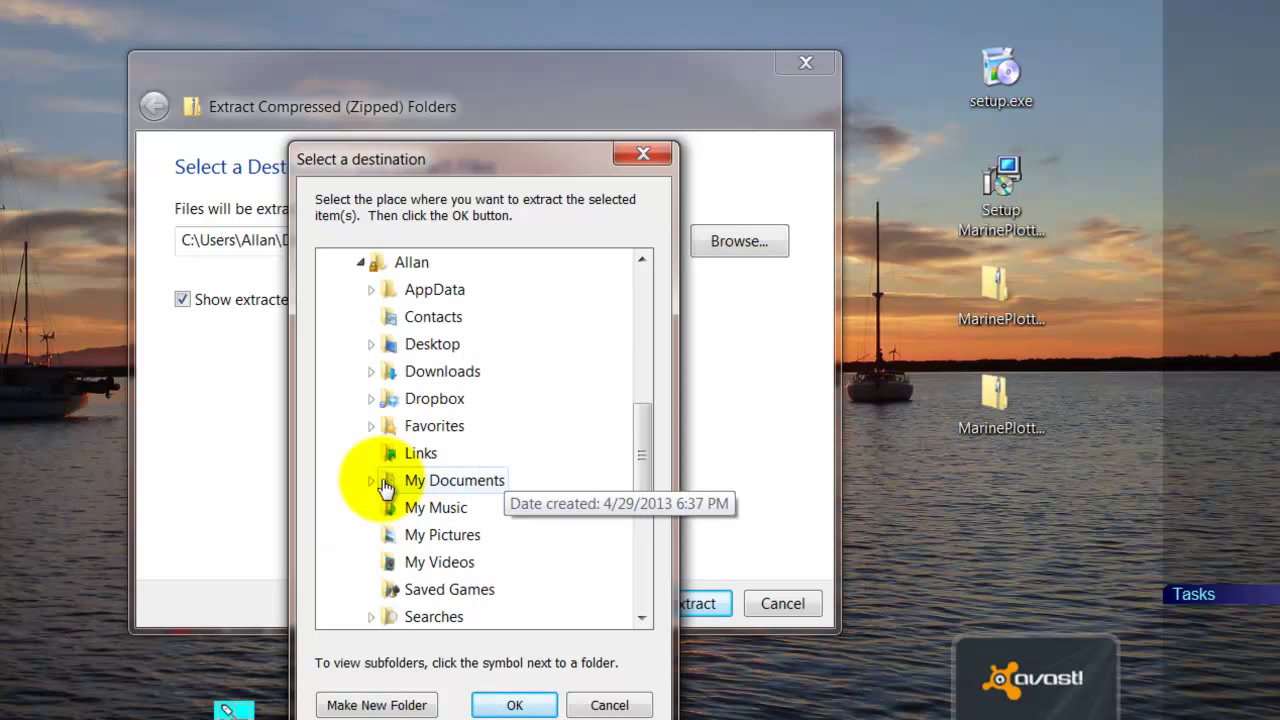
click(374, 480)
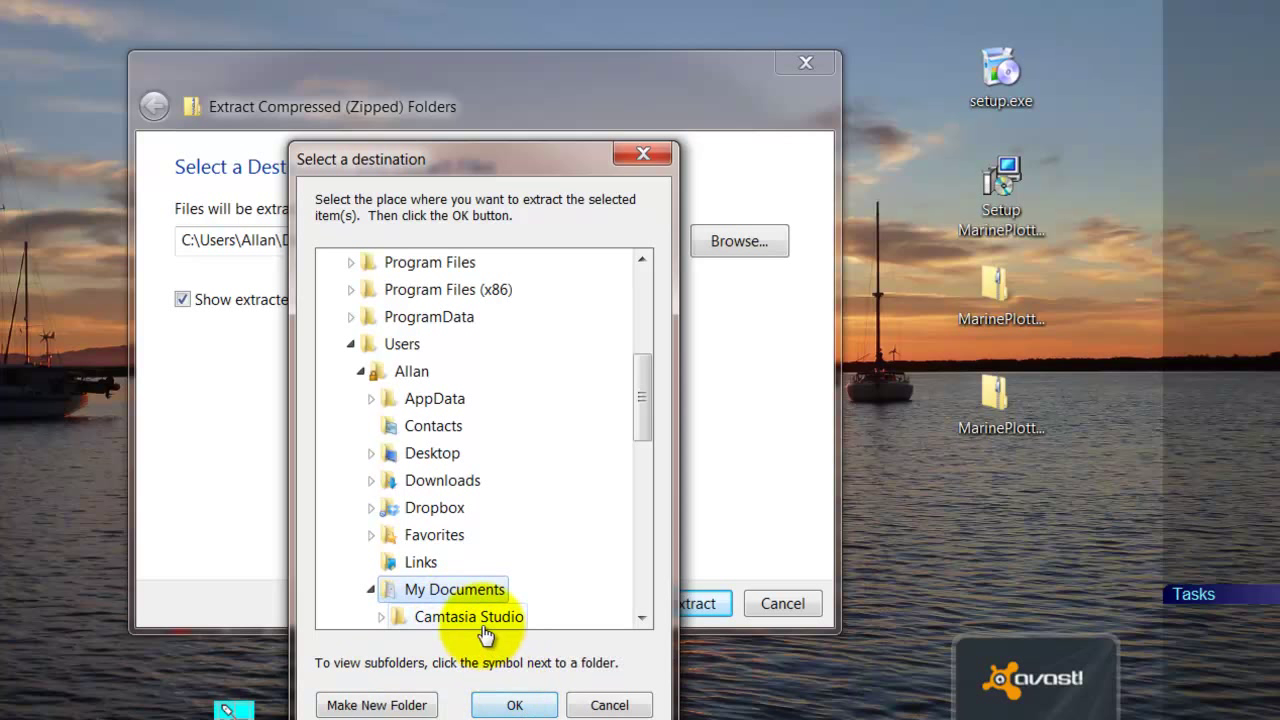
click(514, 705)
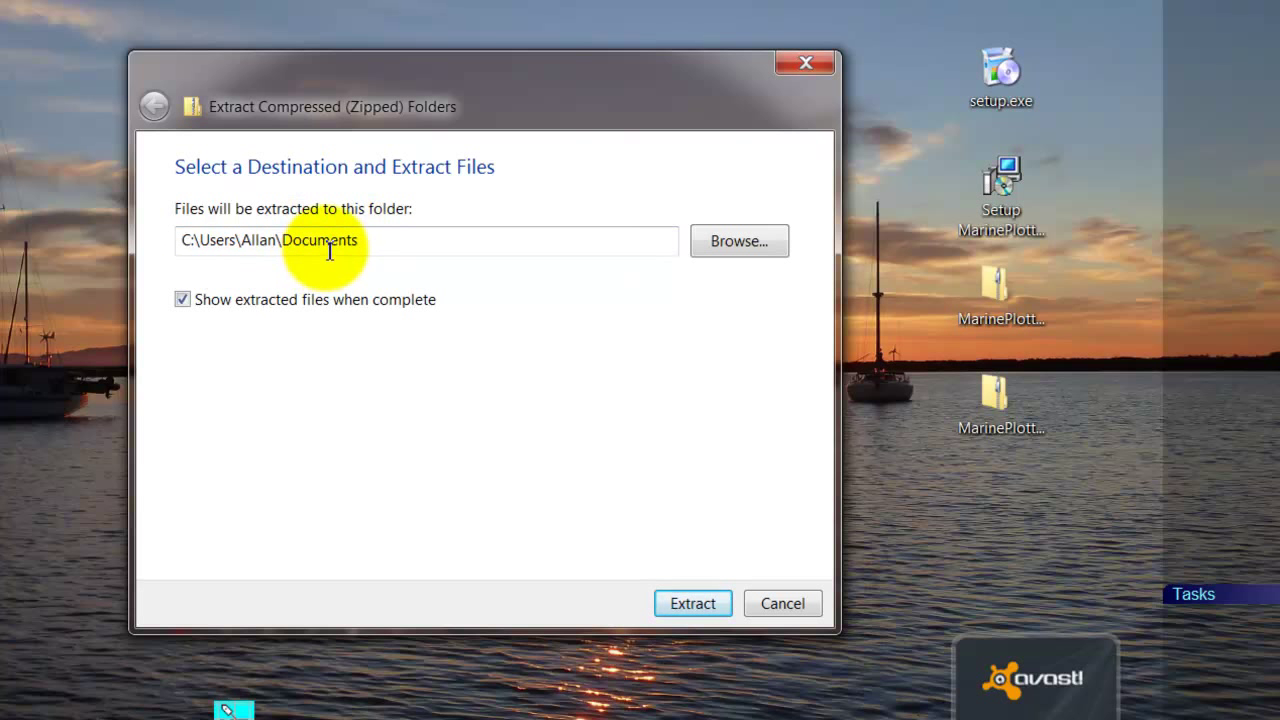
click(741, 243)
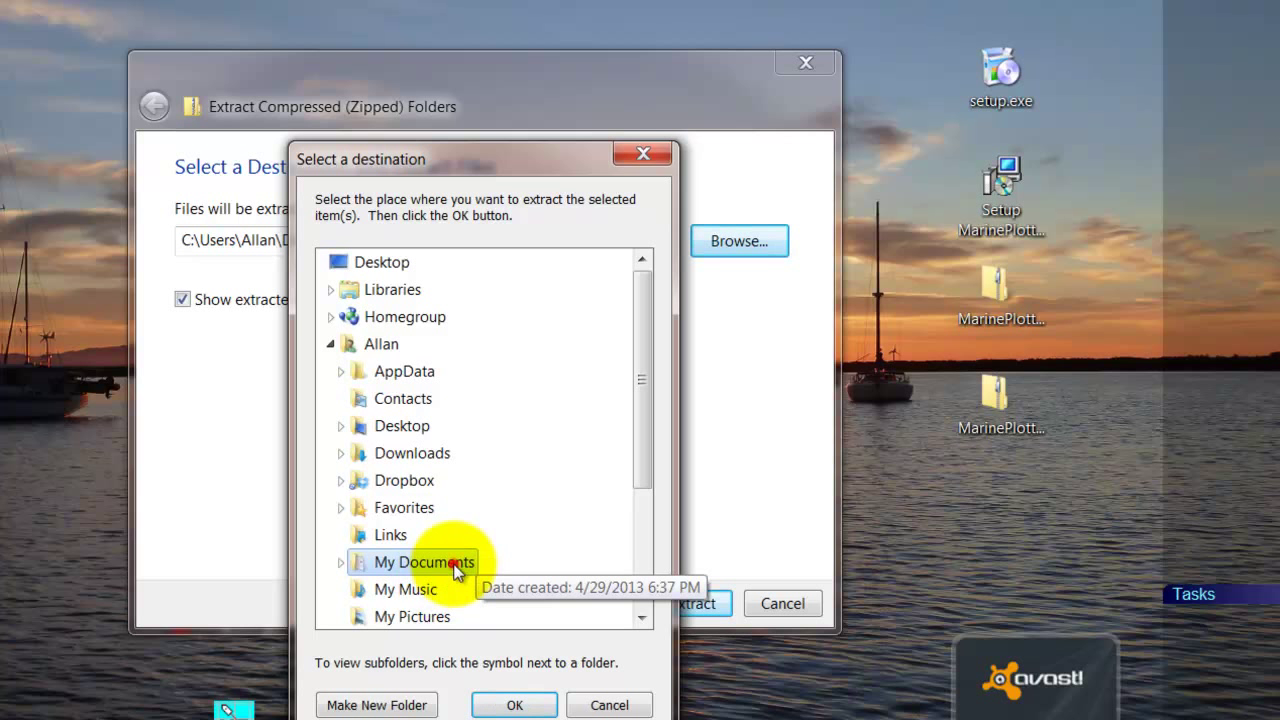
click(466, 562)
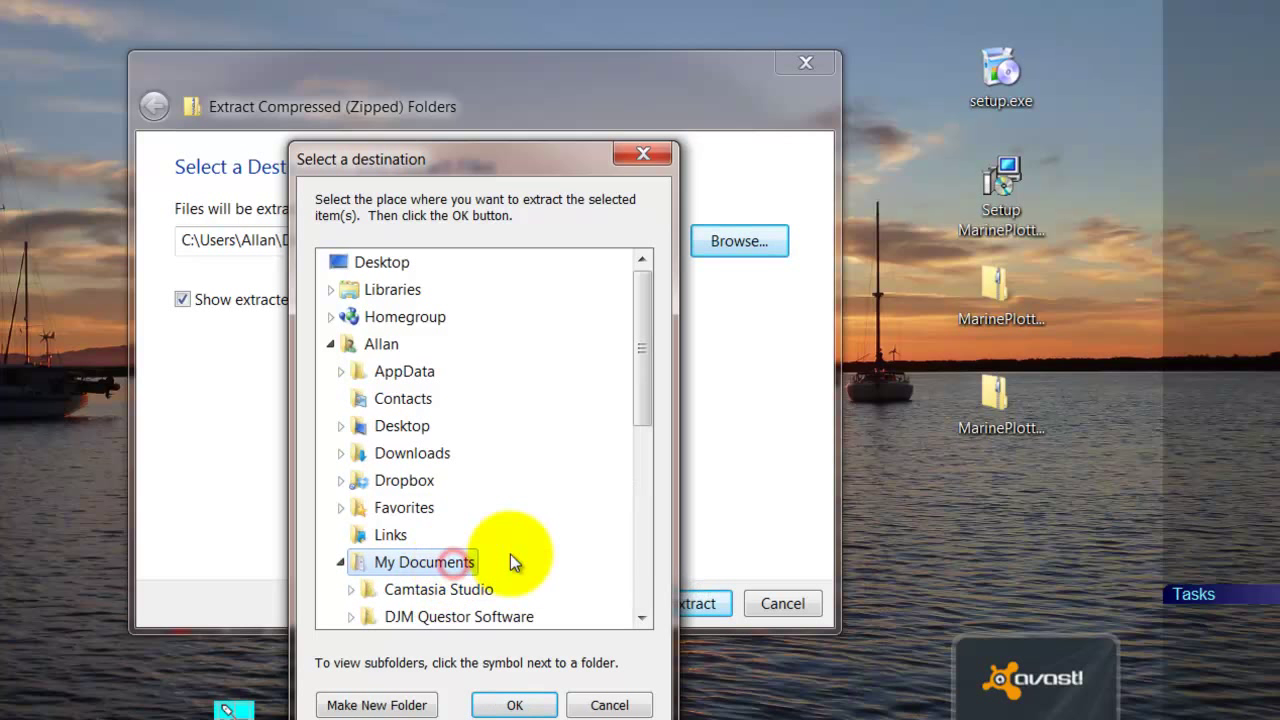
click(415, 706)
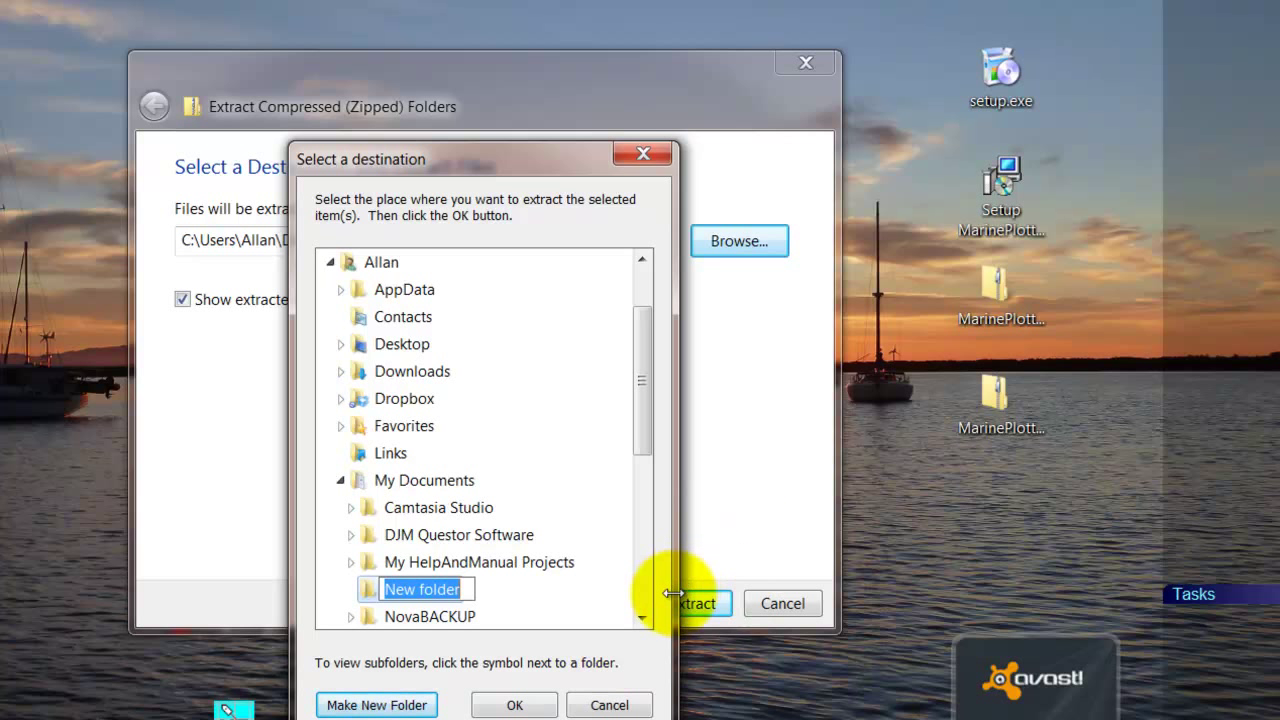
click(607, 705)
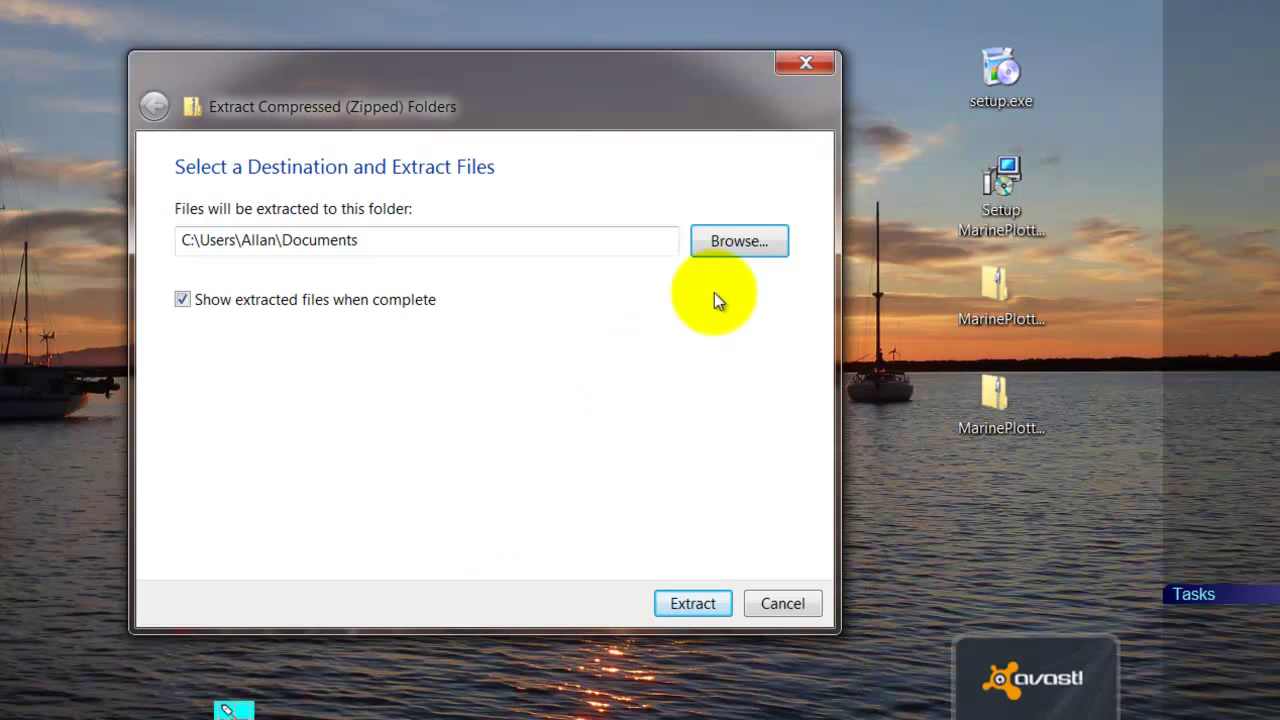
Step: Choose the DJM Questor Software folder inside My Documents as the destination and extract the chart files there
click(752, 242)
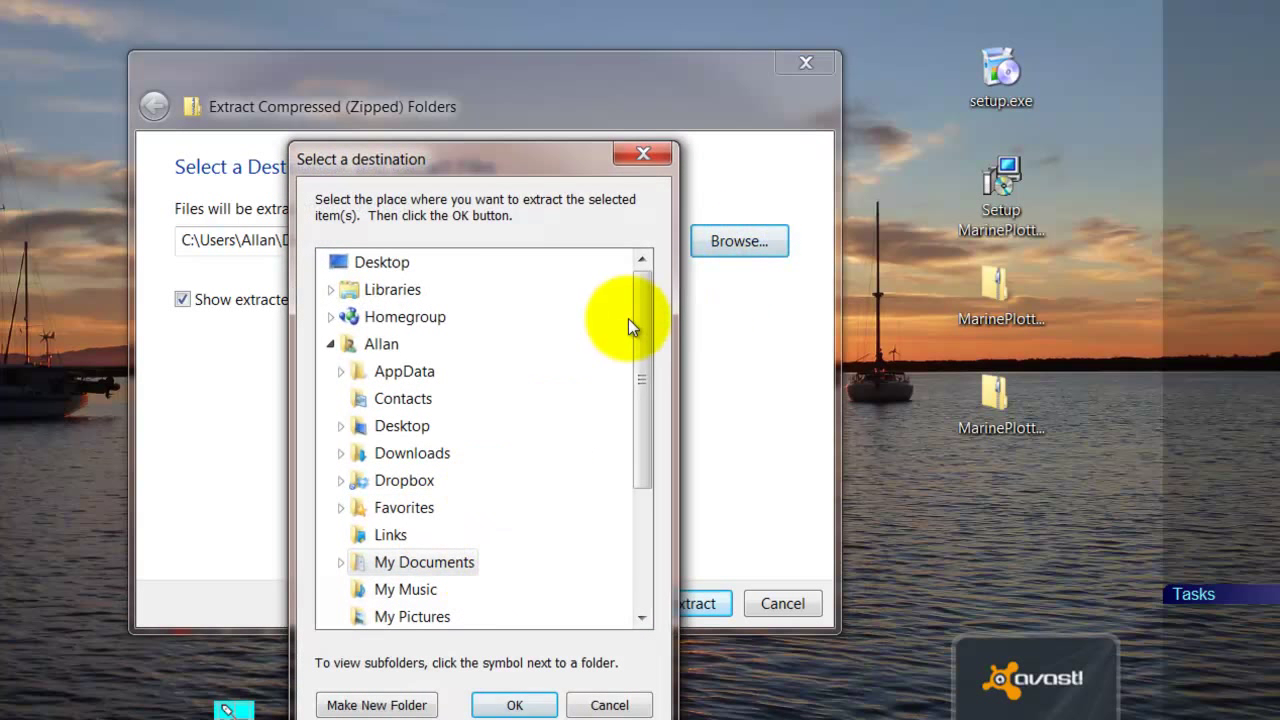
drag(644, 322, 451, 460)
click(390, 537)
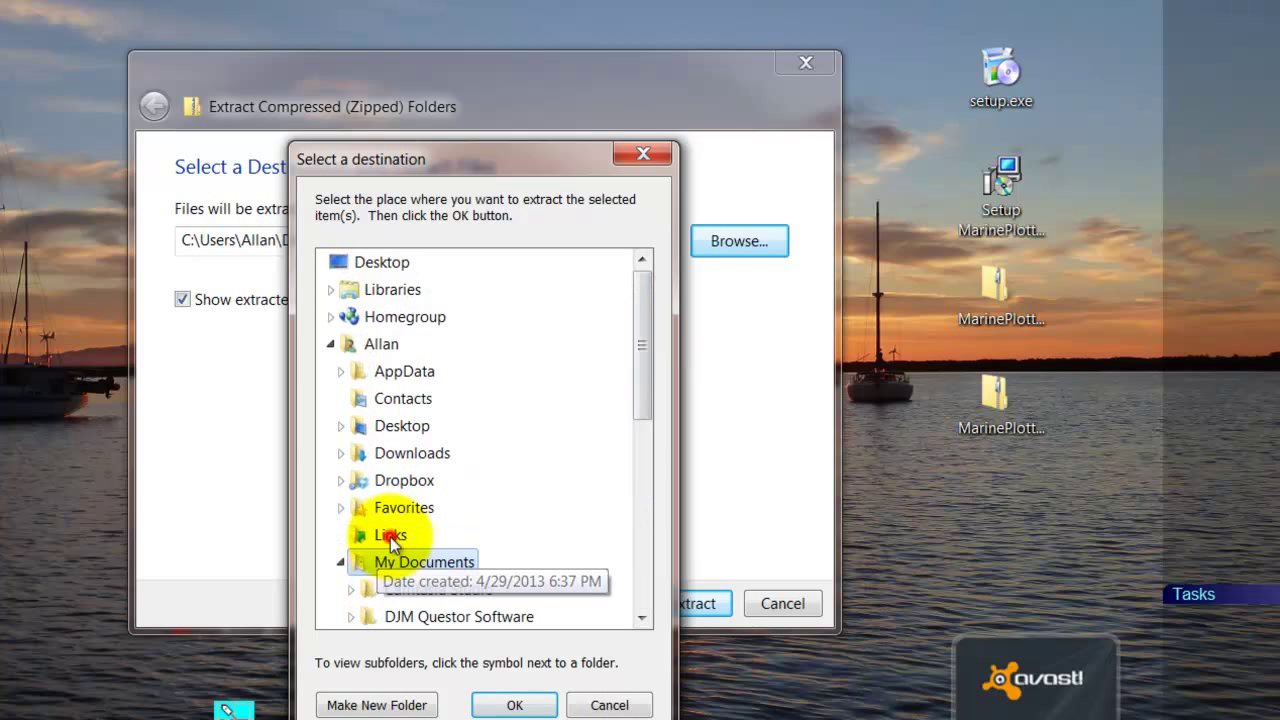
scroll(601, 473, down, 2)
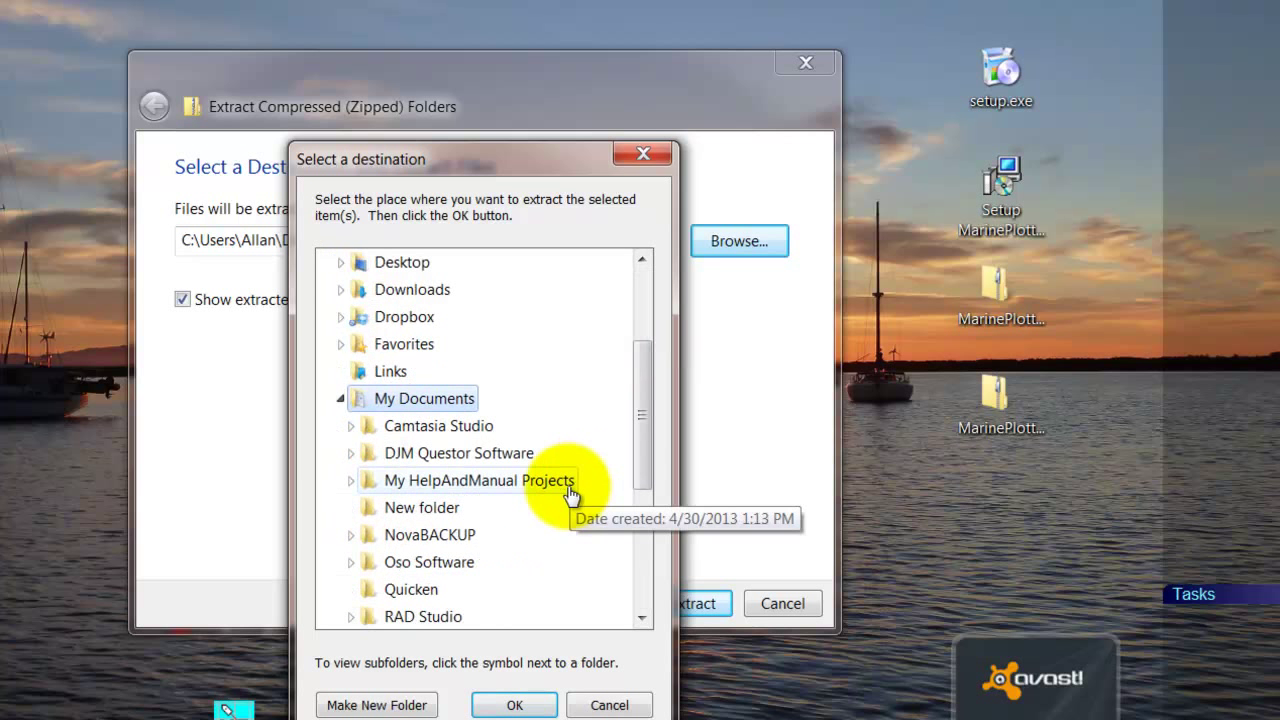
click(463, 459)
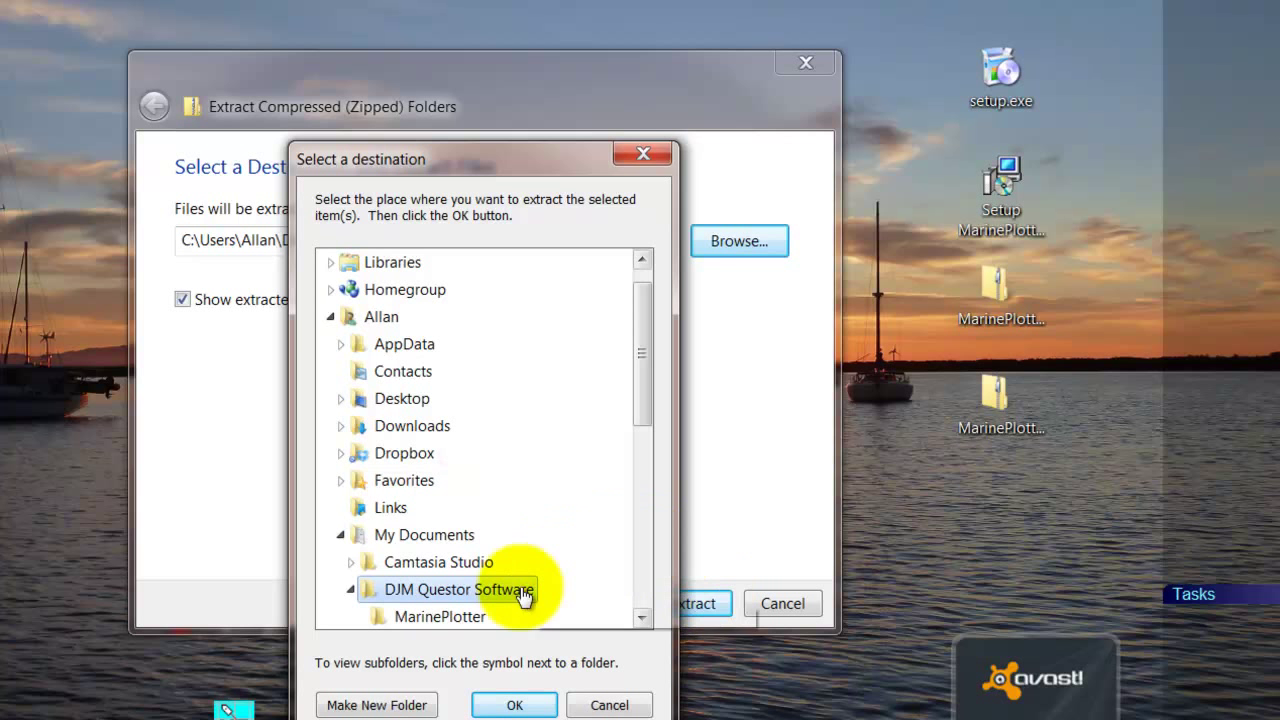
scroll(497, 600, down, 2)
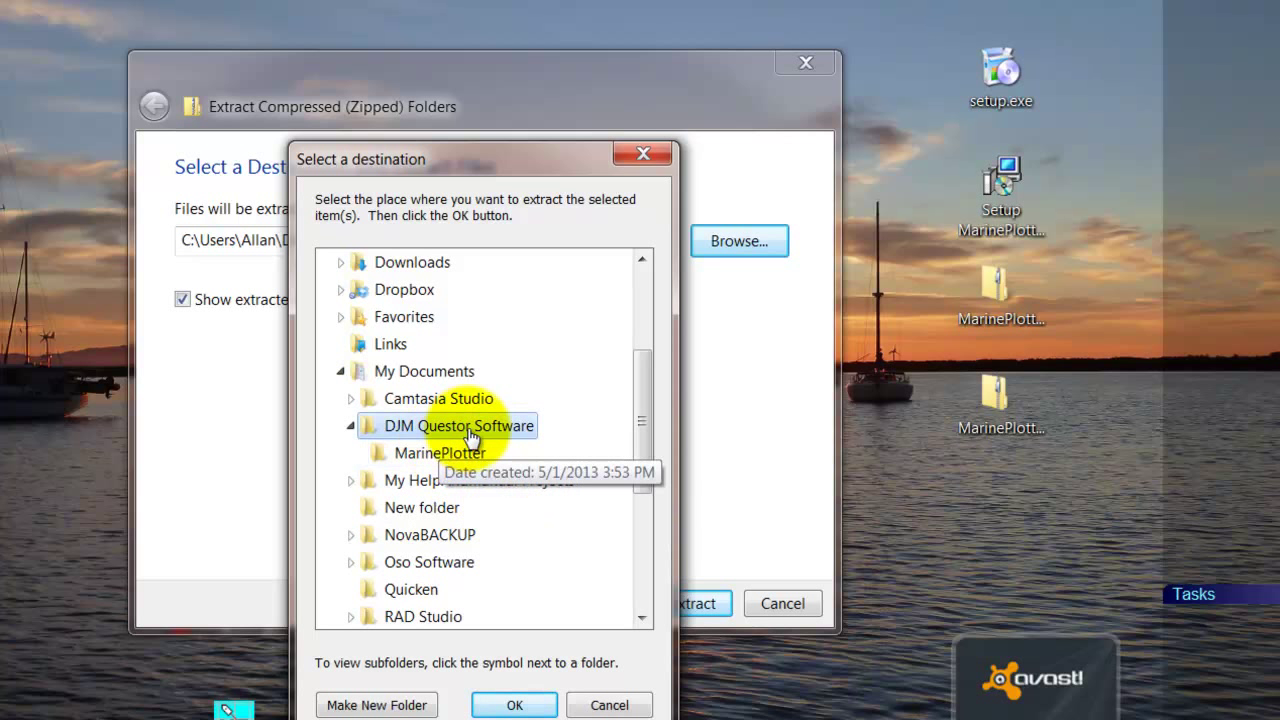
click(514, 705)
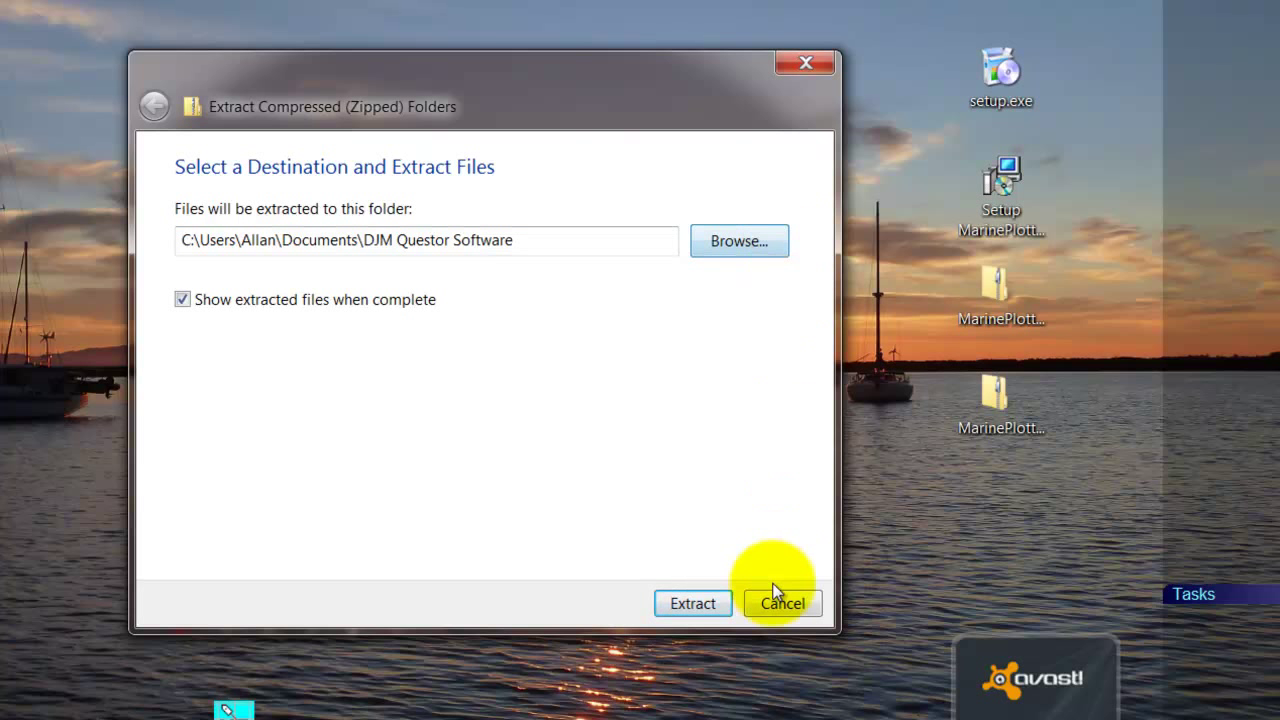
click(709, 607)
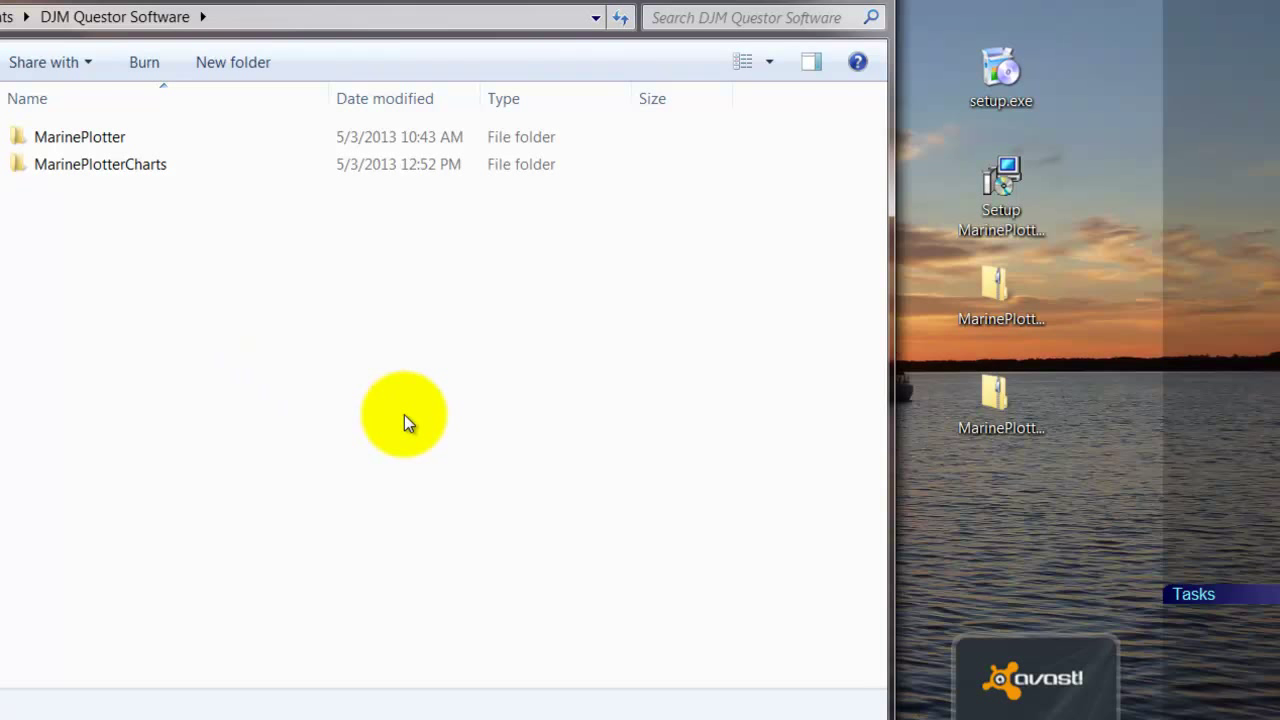
Step: Examine the contents of the MarinePlotter and MarinePlotterCharts folders, and close the DJM Questor Software window
double_click(95, 138)
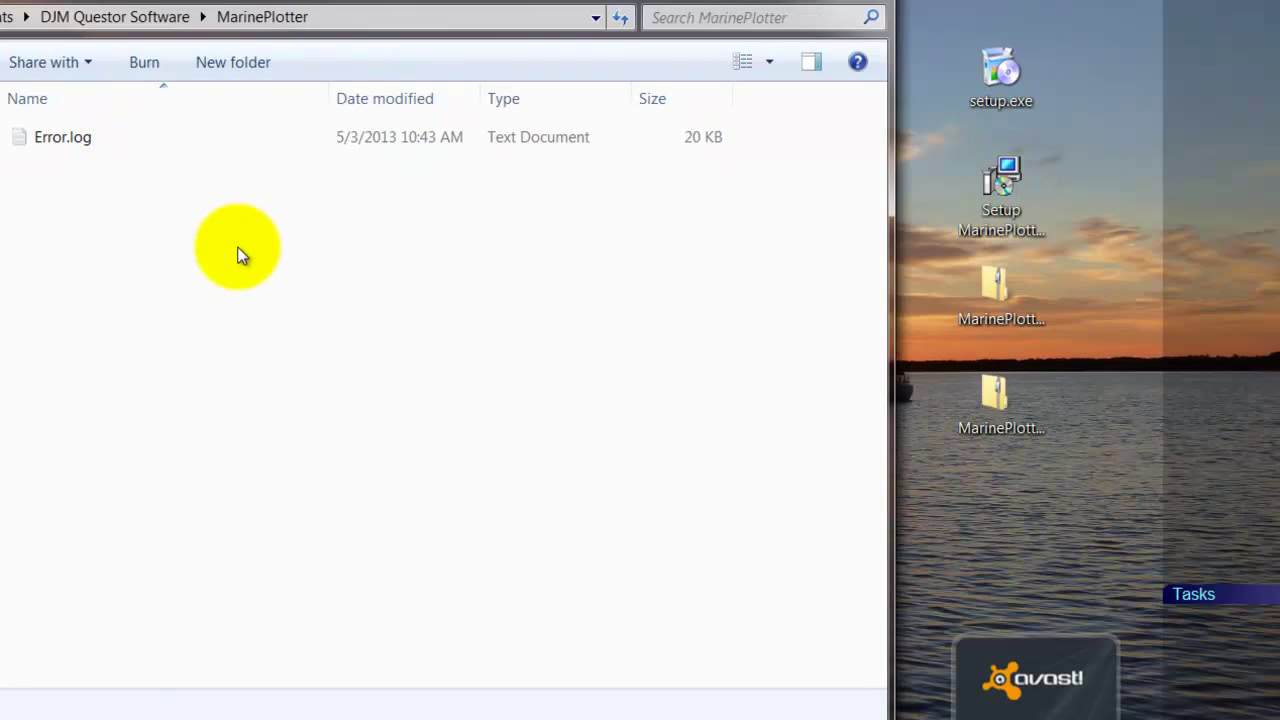
key(BackSpace)
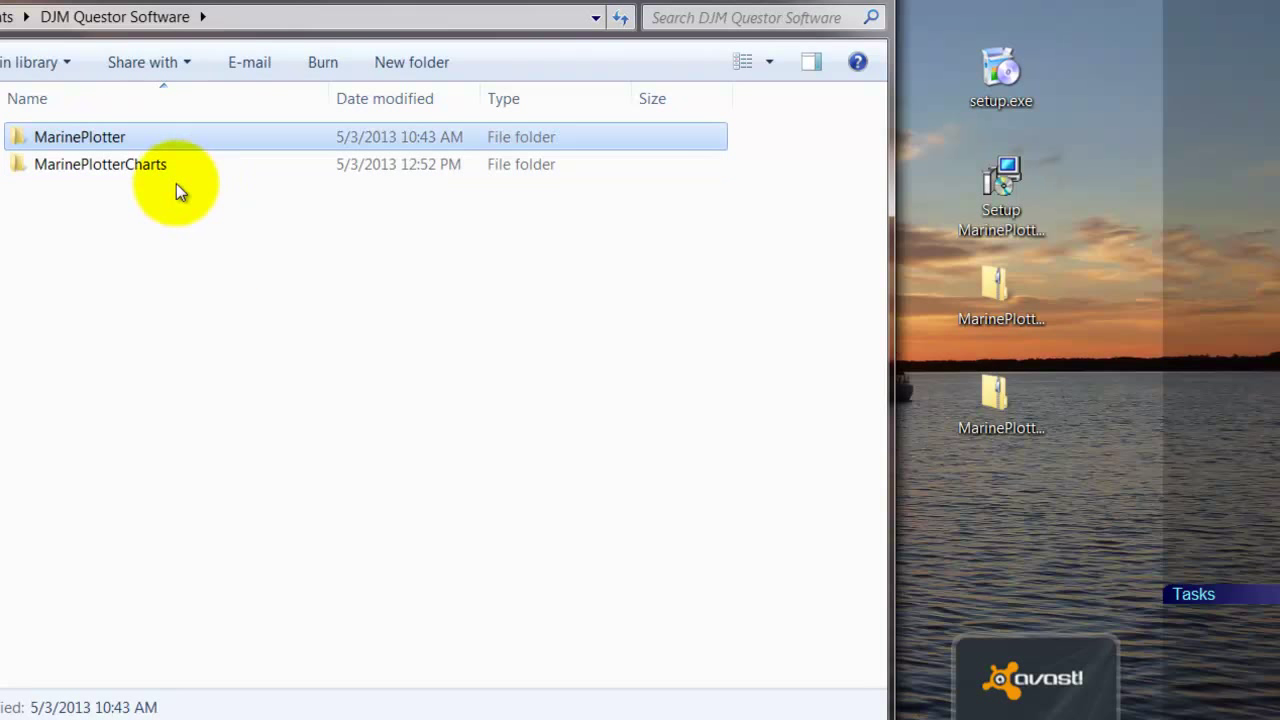
double_click(108, 168)
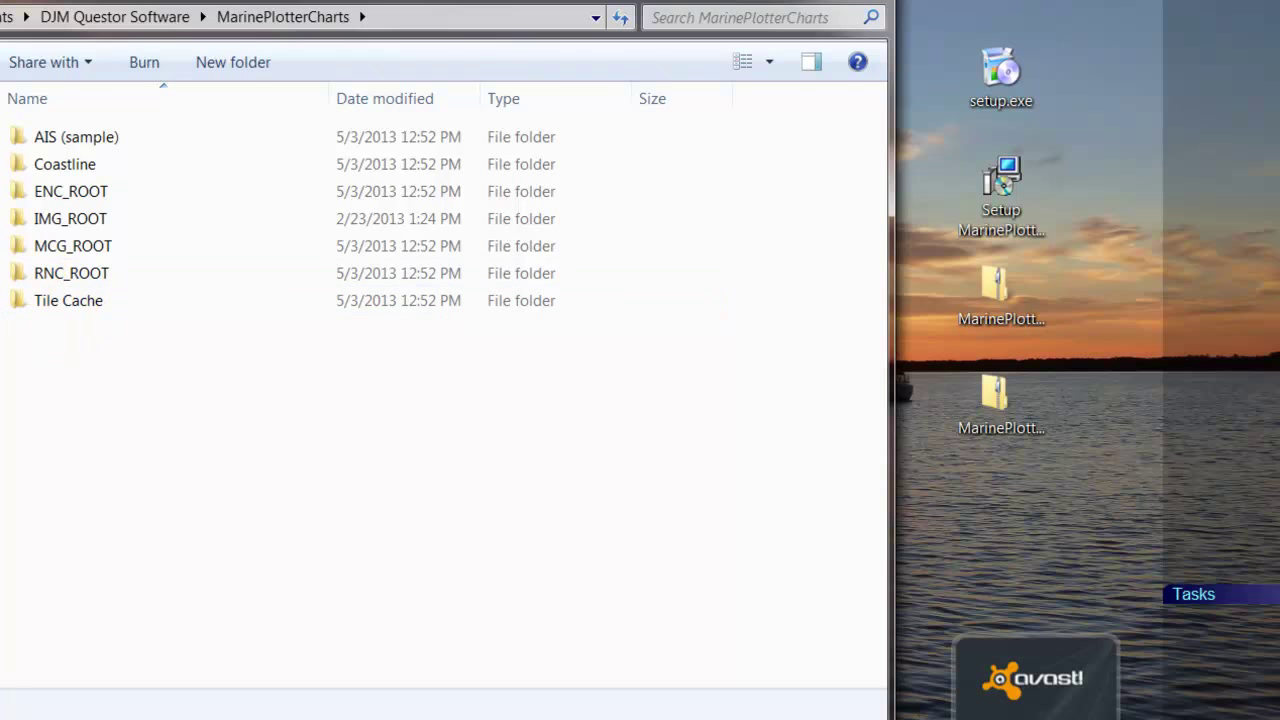
key(BackSpace)
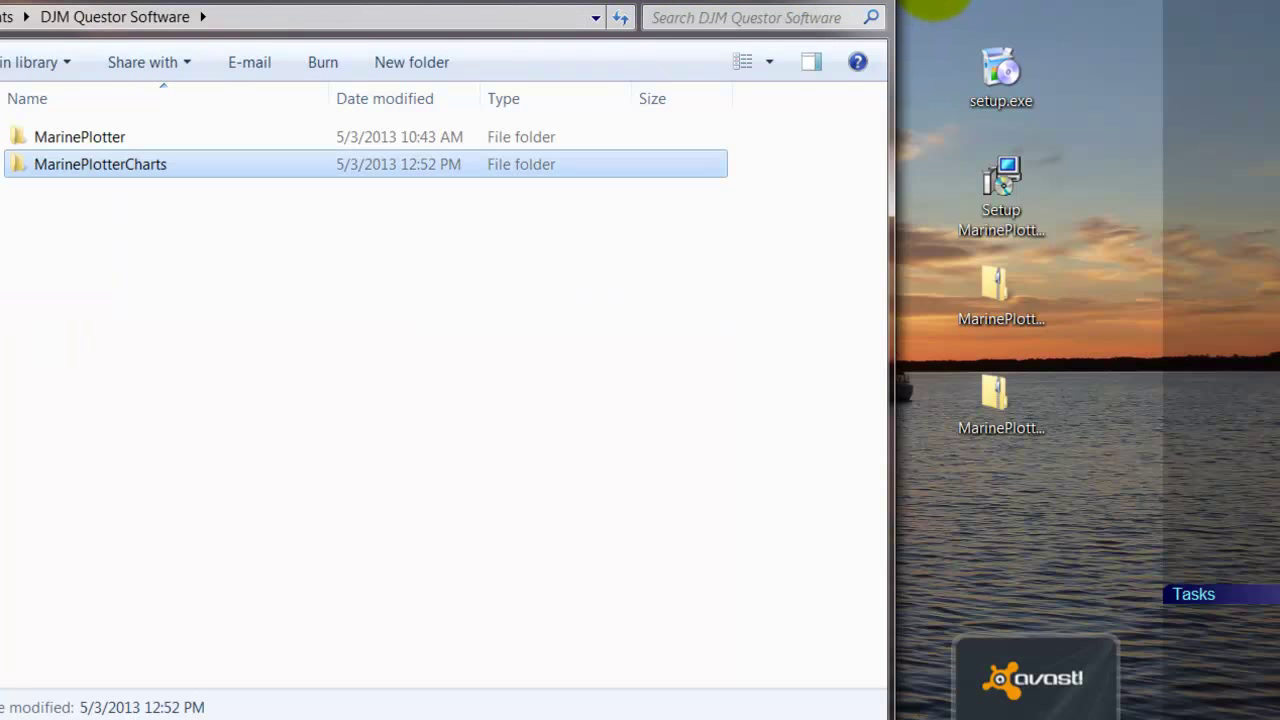
click(866, 4)
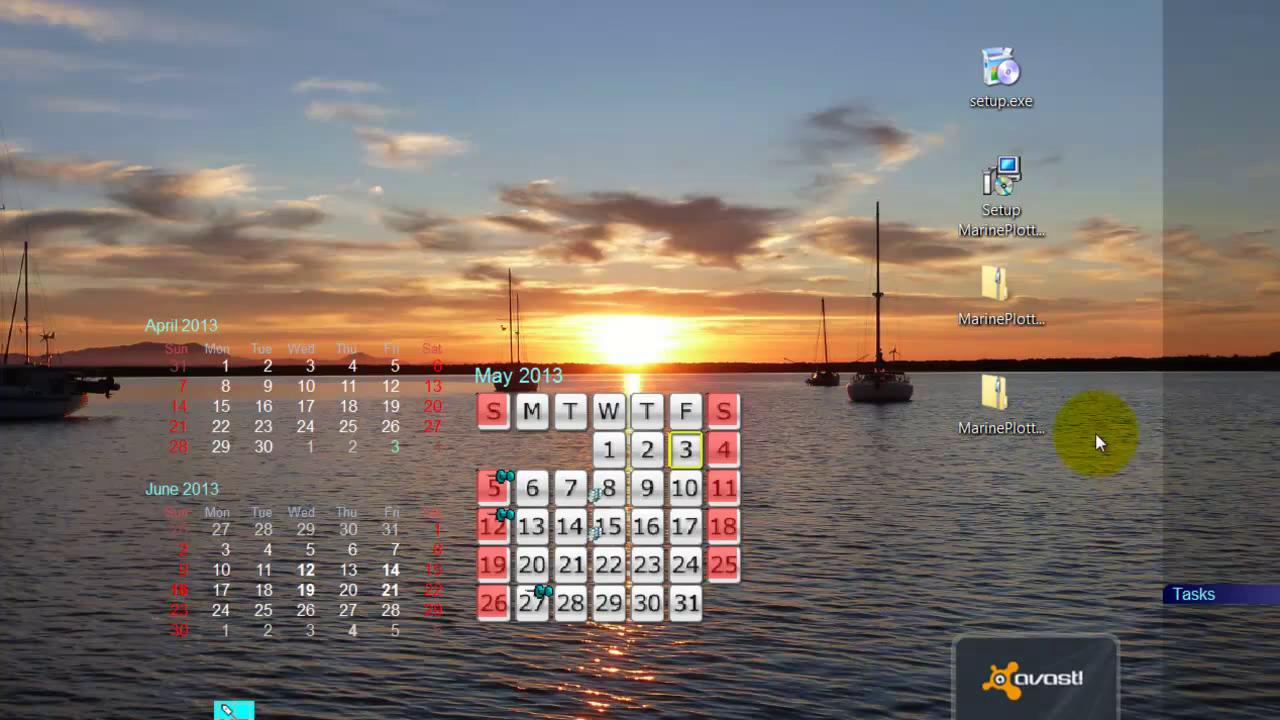
Step: Start extracting all files from MarinePlotterData.zip on the desktop with the Windows extraction wizard
click(1001, 401)
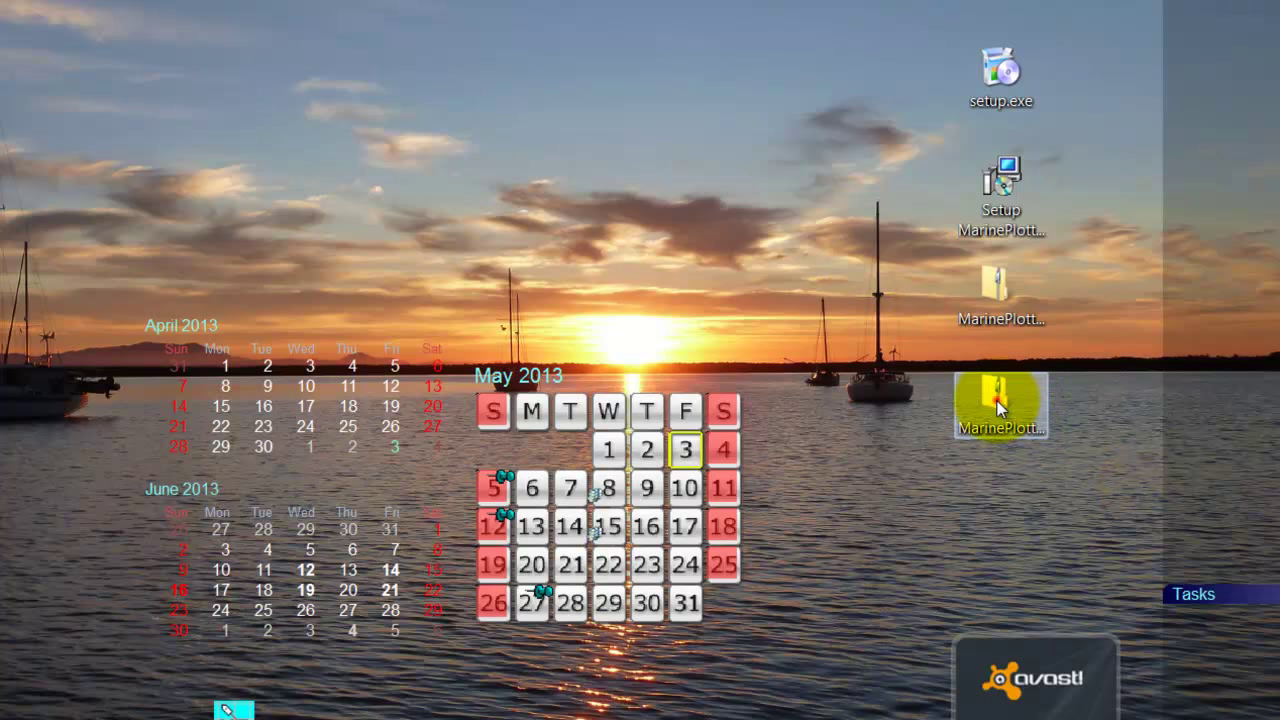
click(1001, 403)
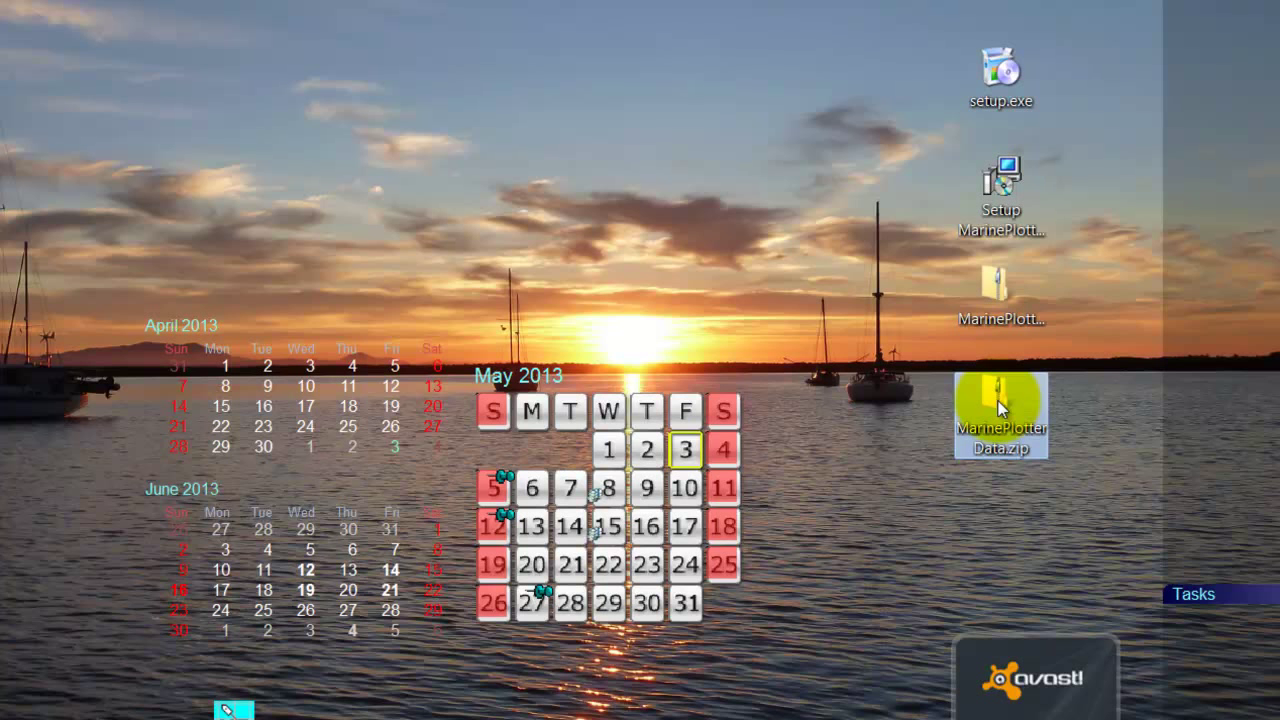
right_click(1001, 401)
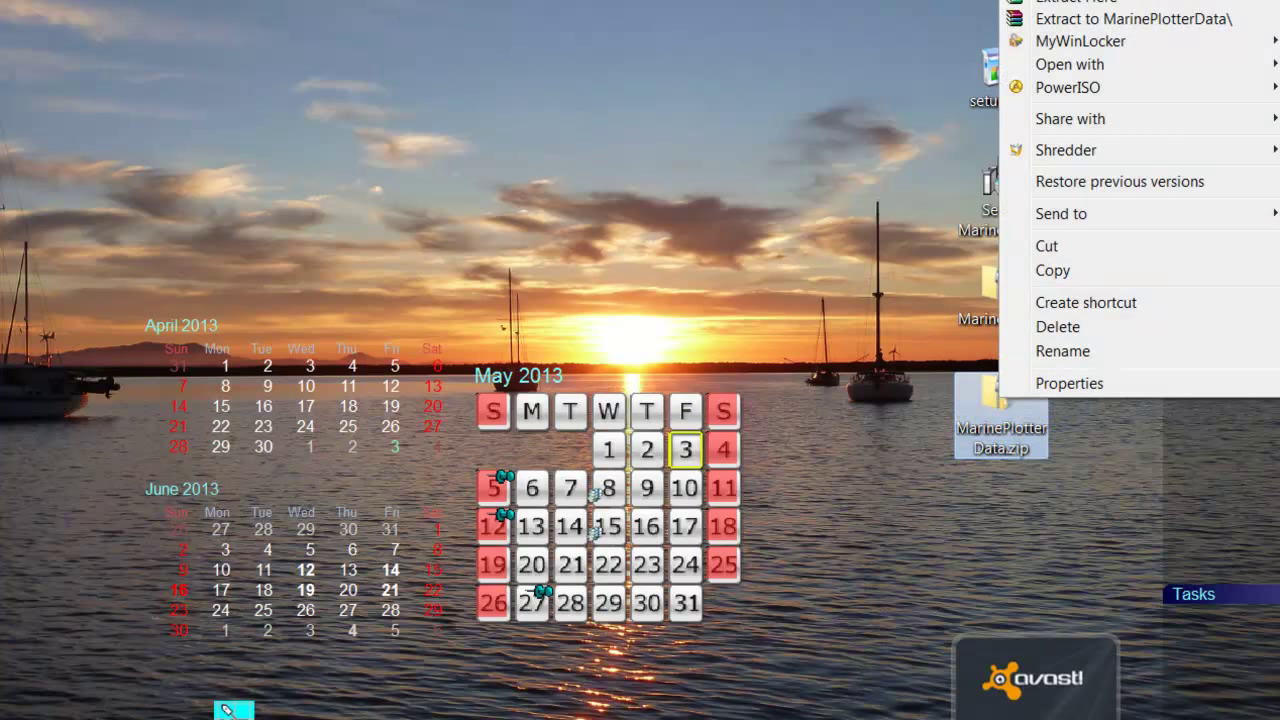
key(t)
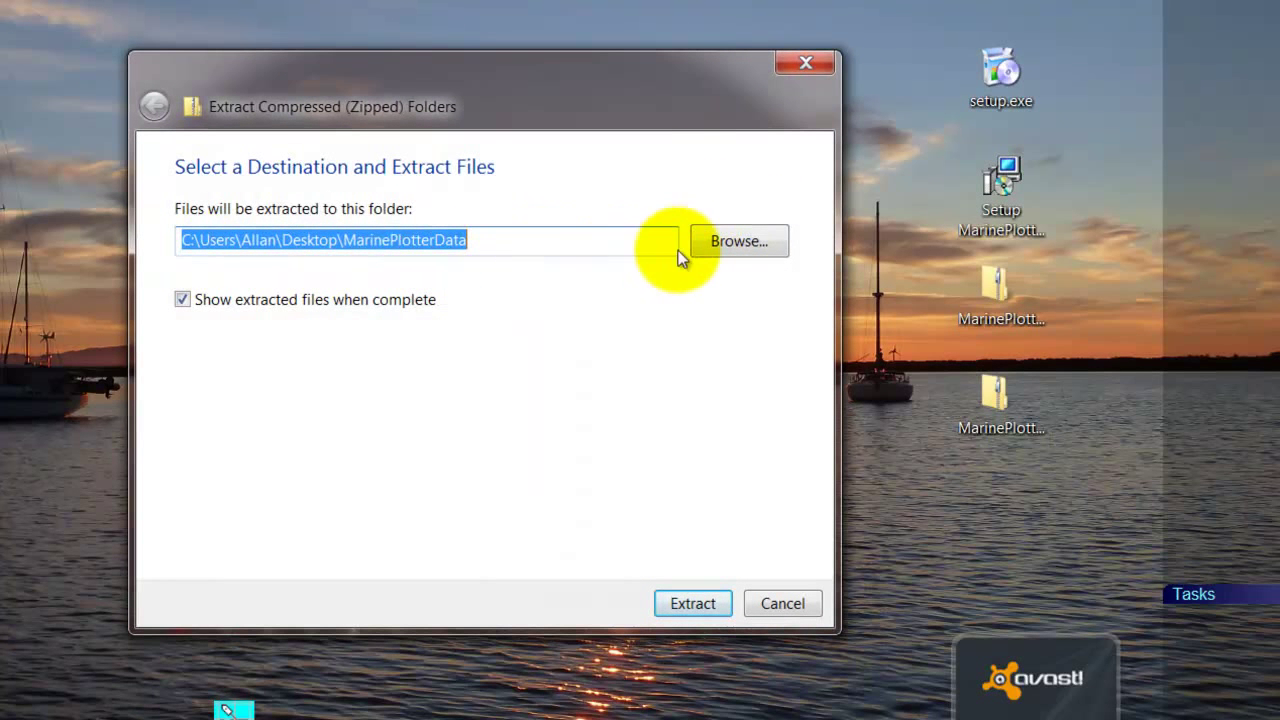
Step: Set the data extraction destination to the DJM Questor Software folder inside My Documents of the user's profile on drive C:
click(727, 250)
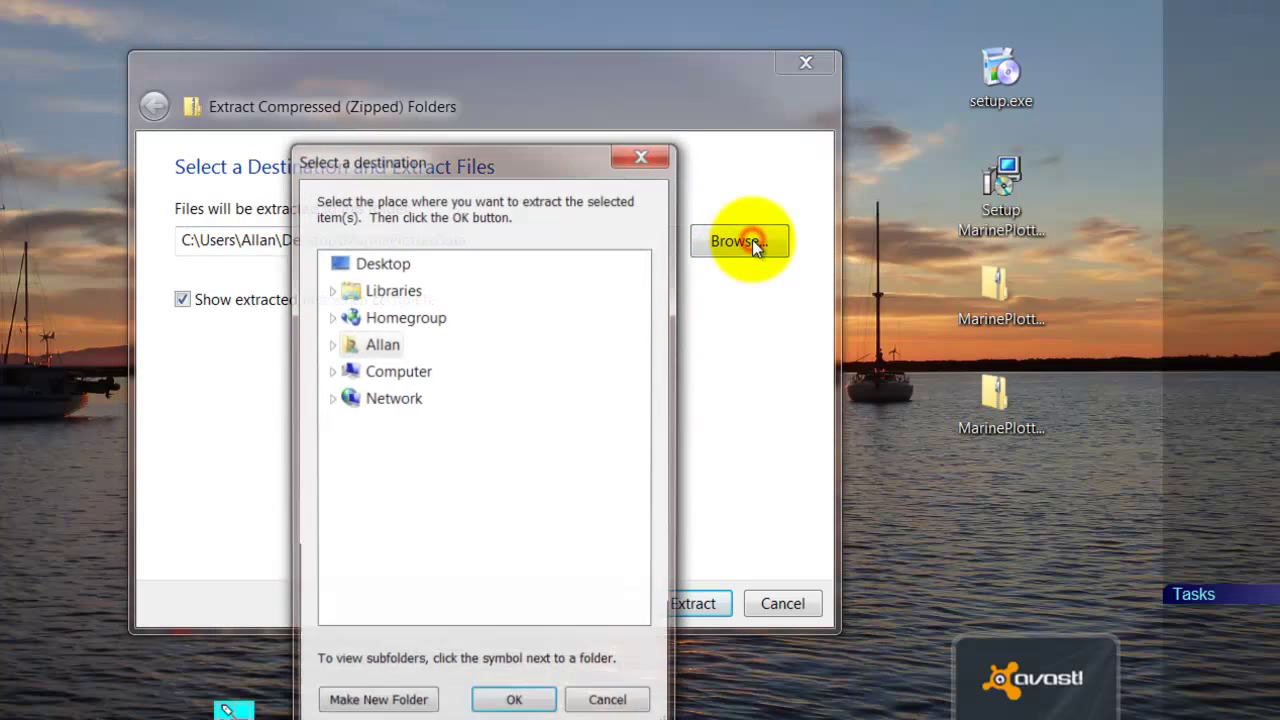
click(330, 371)
click(341, 398)
scroll(350, 410, down, 2)
click(351, 398)
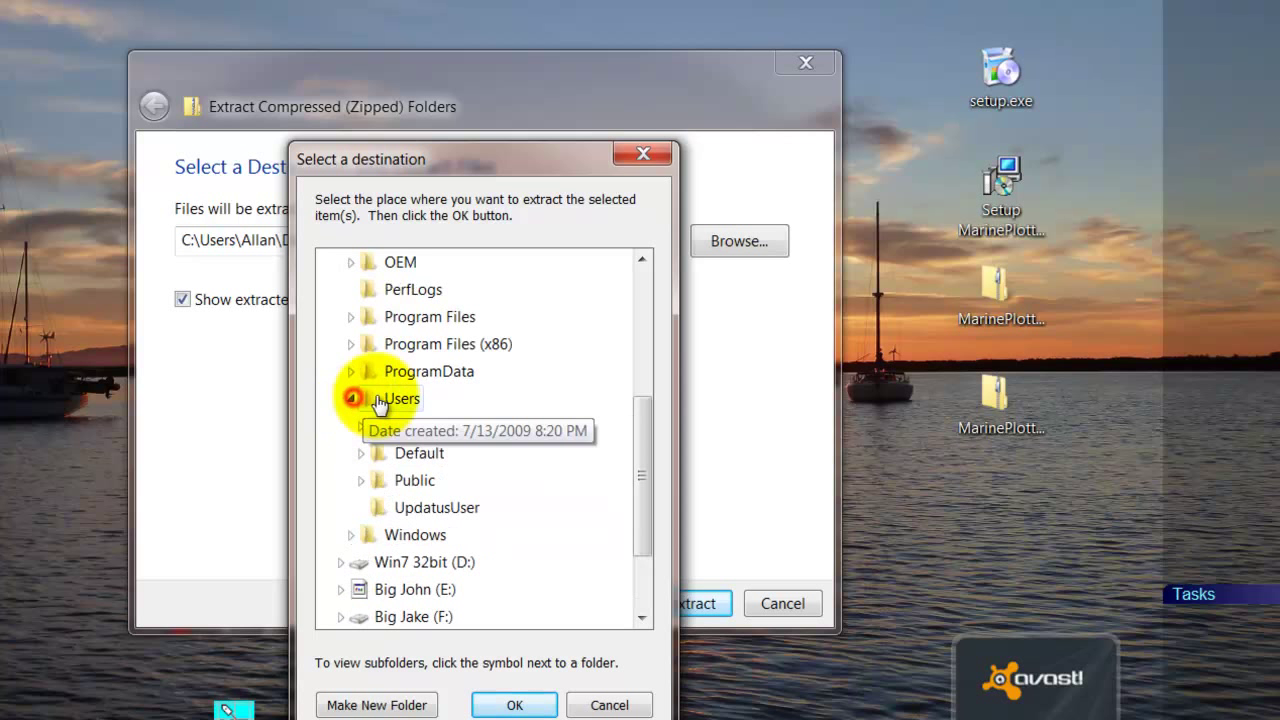
click(361, 425)
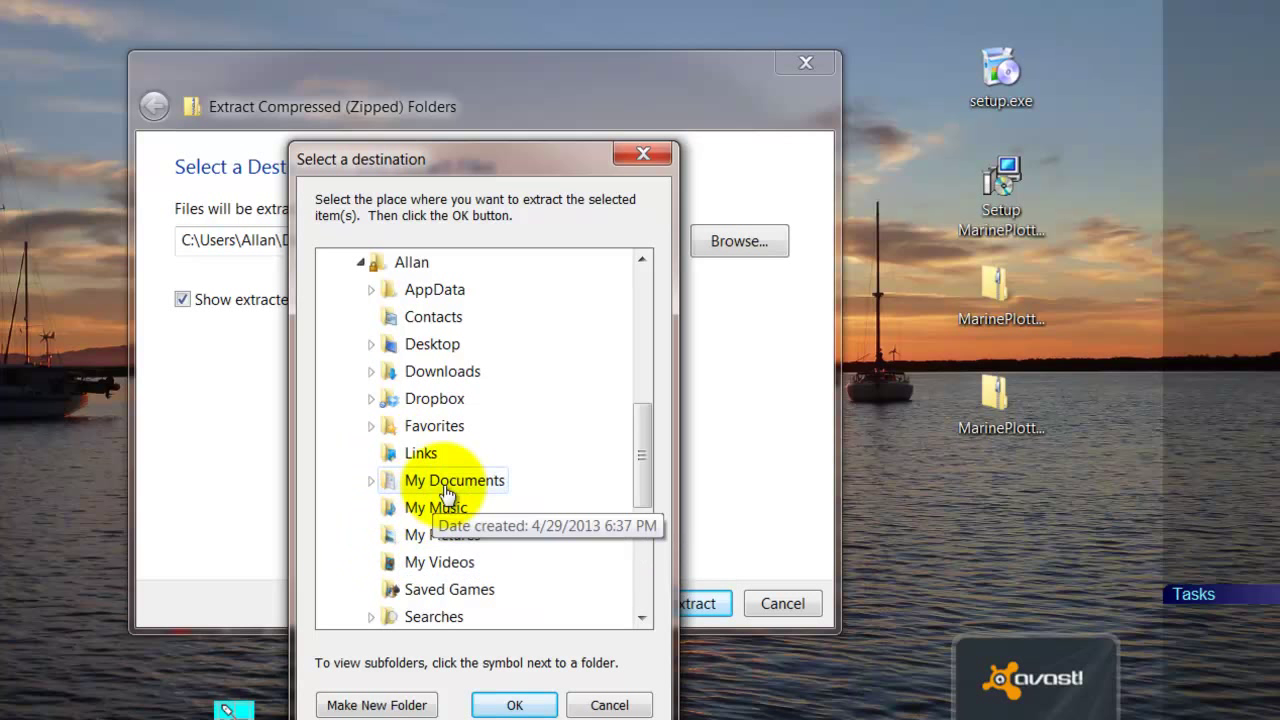
click(372, 482)
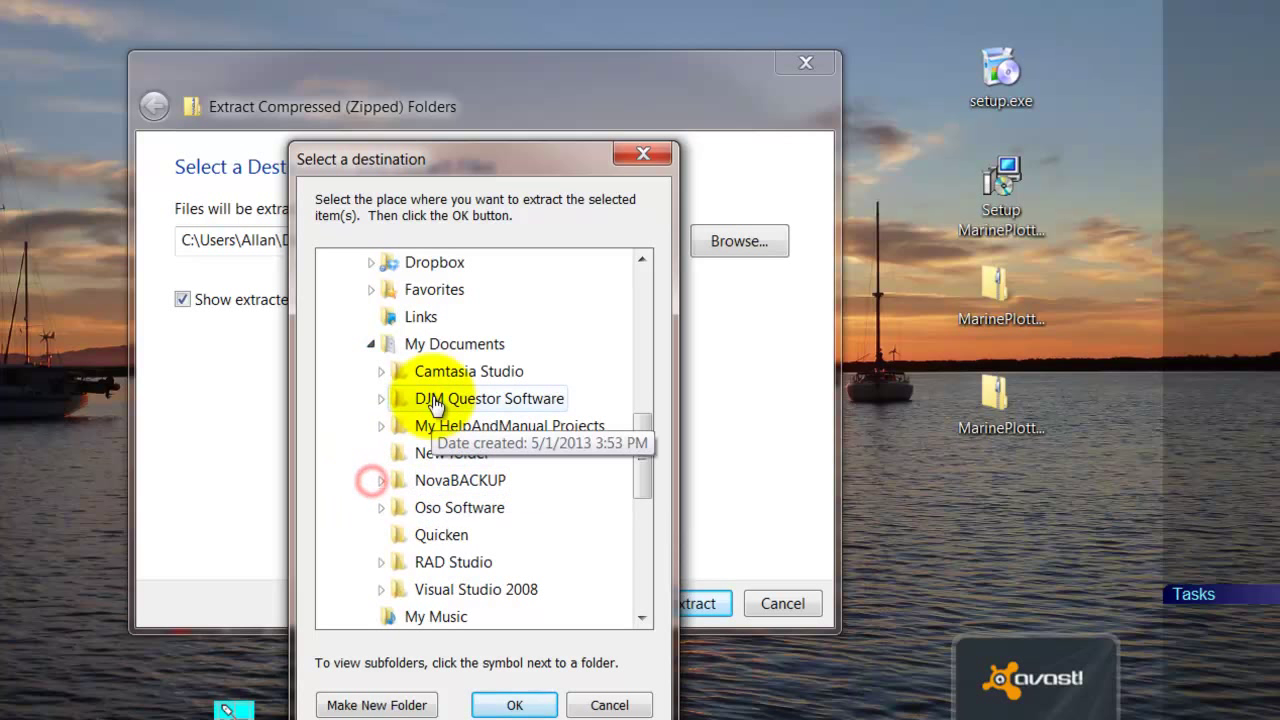
click(489, 344)
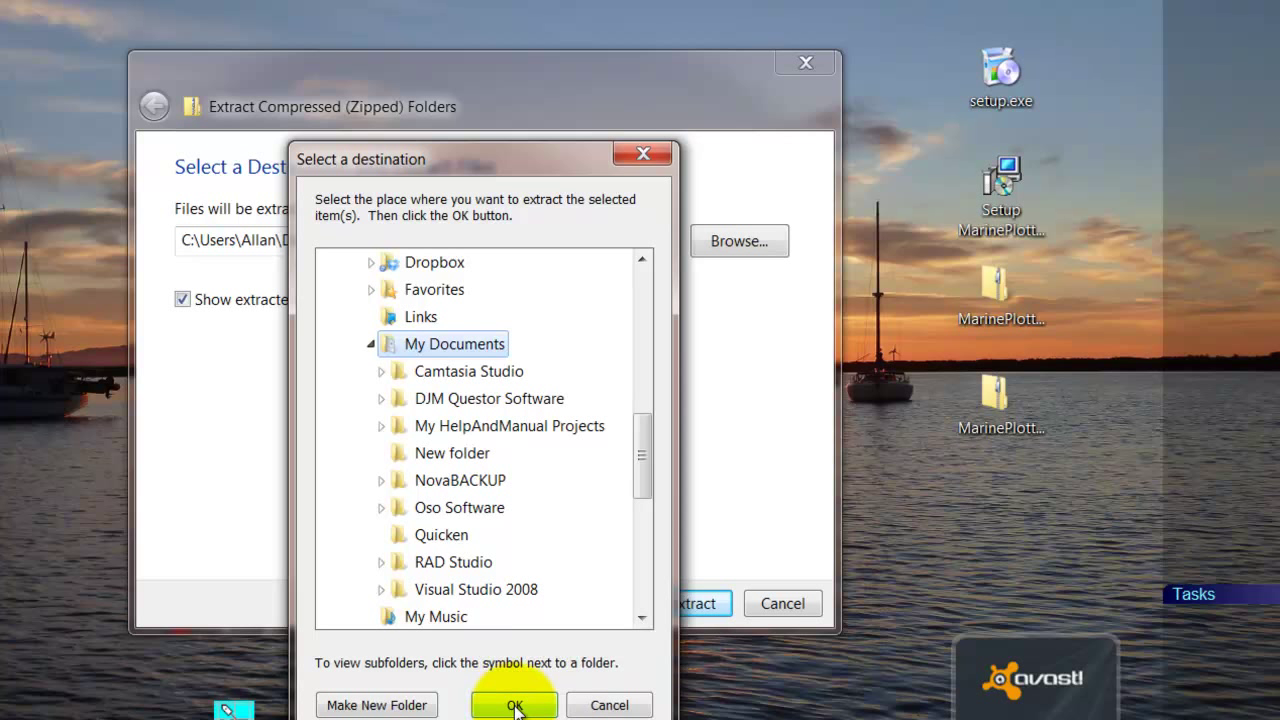
click(511, 402)
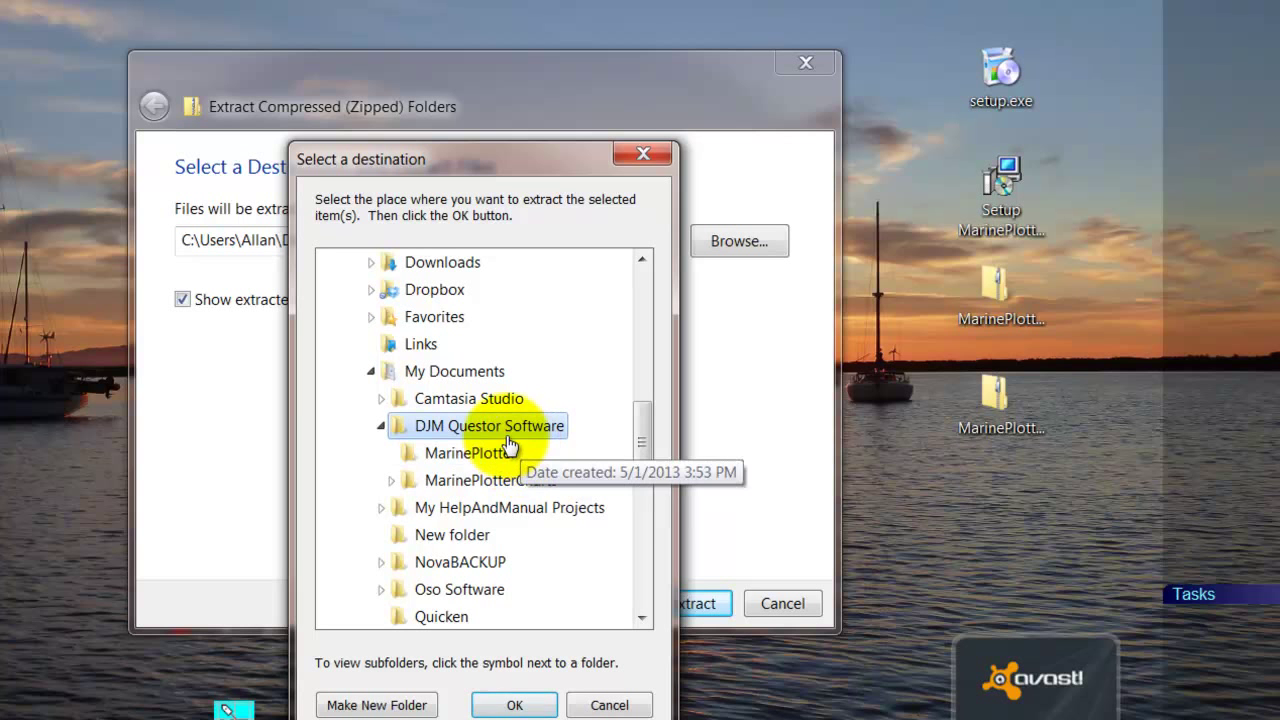
click(514, 706)
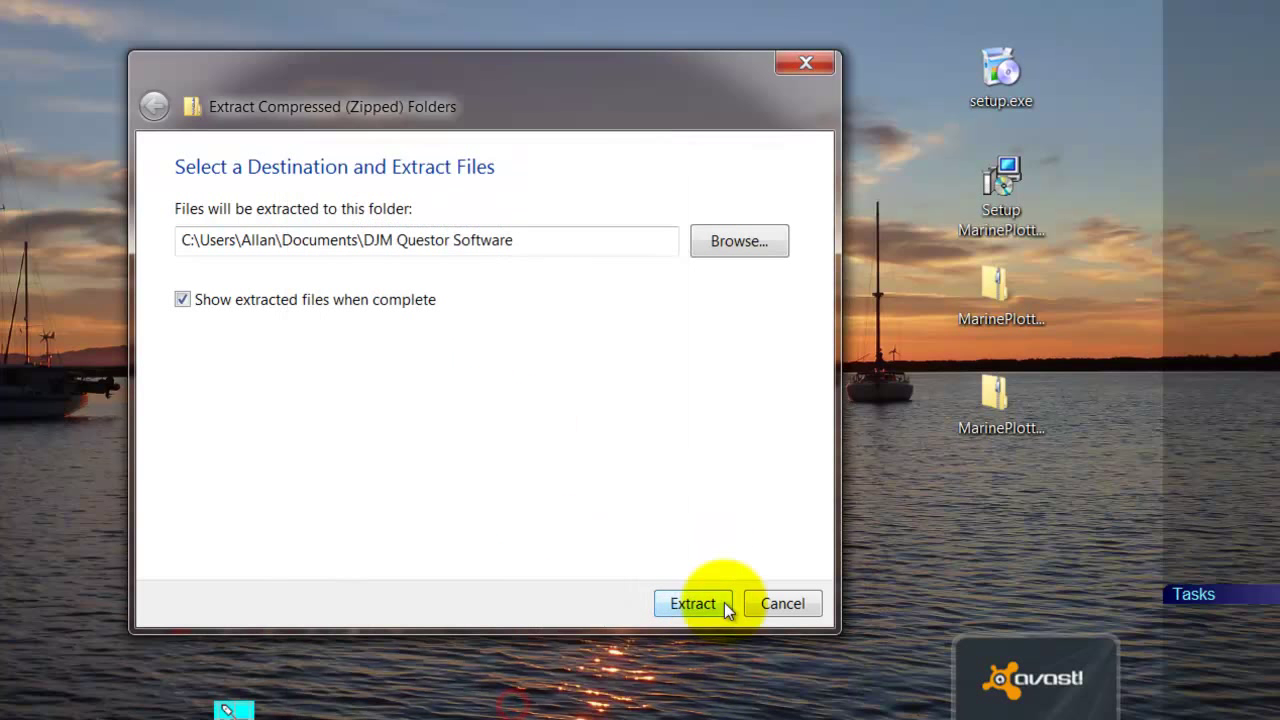
Step: Extract the MarinePlotterData files to the chosen destination, and close the DJM Questor Software folder window
click(693, 604)
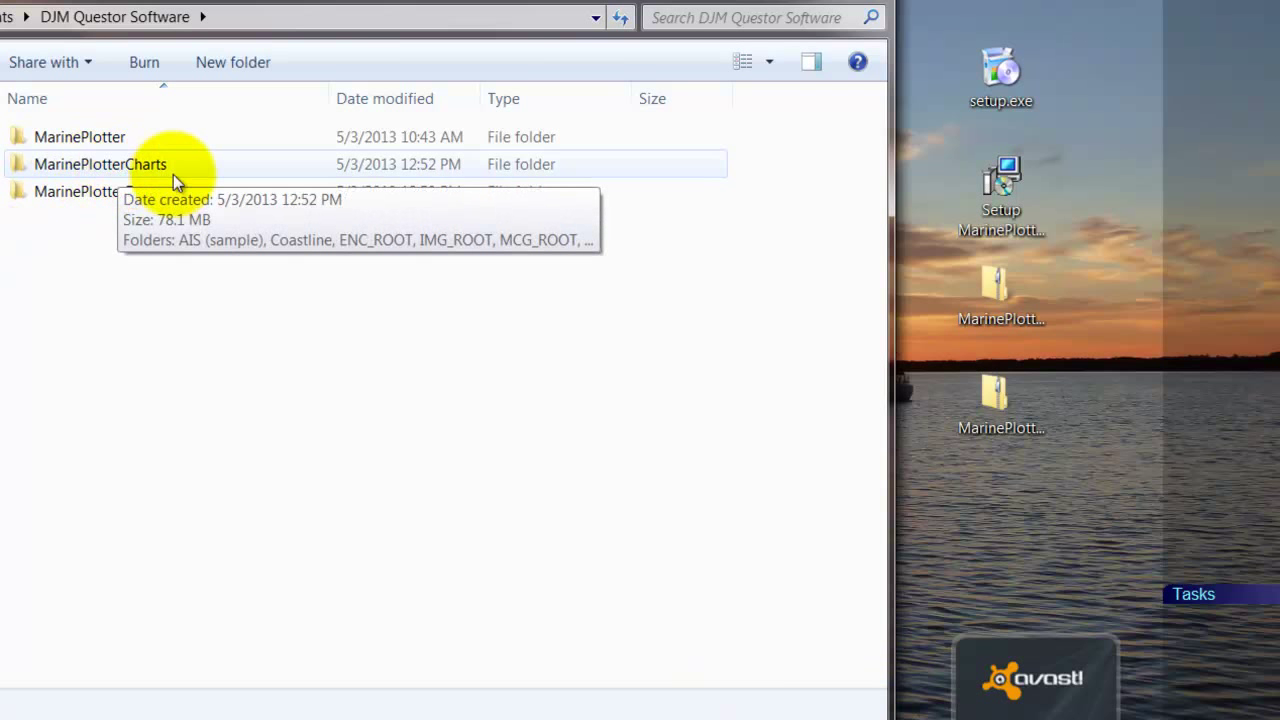
mouse_move(163, 202)
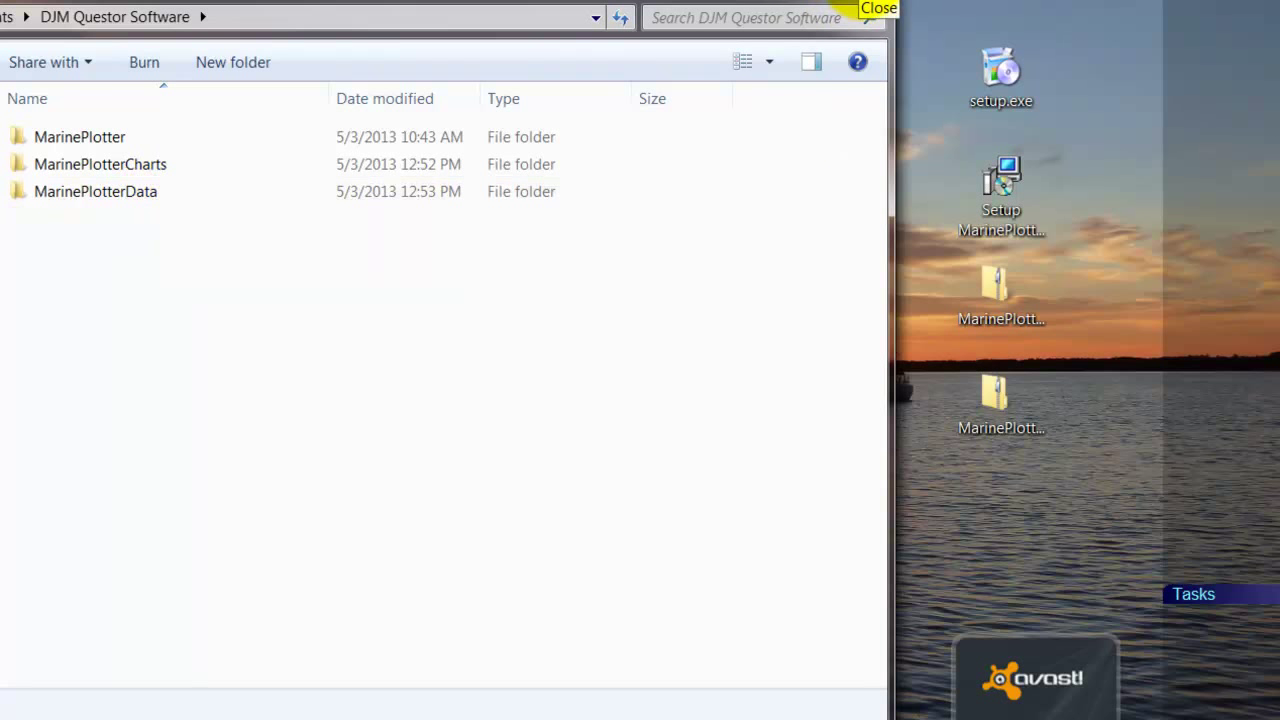
click(866, 12)
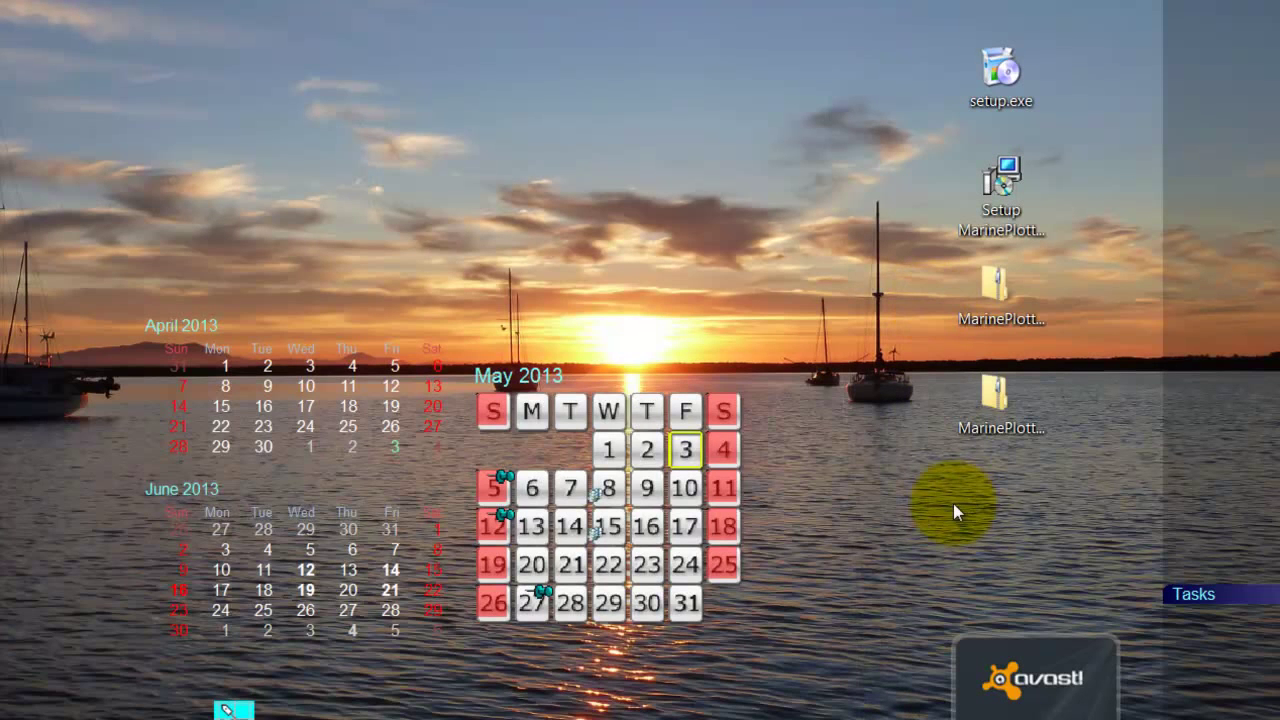